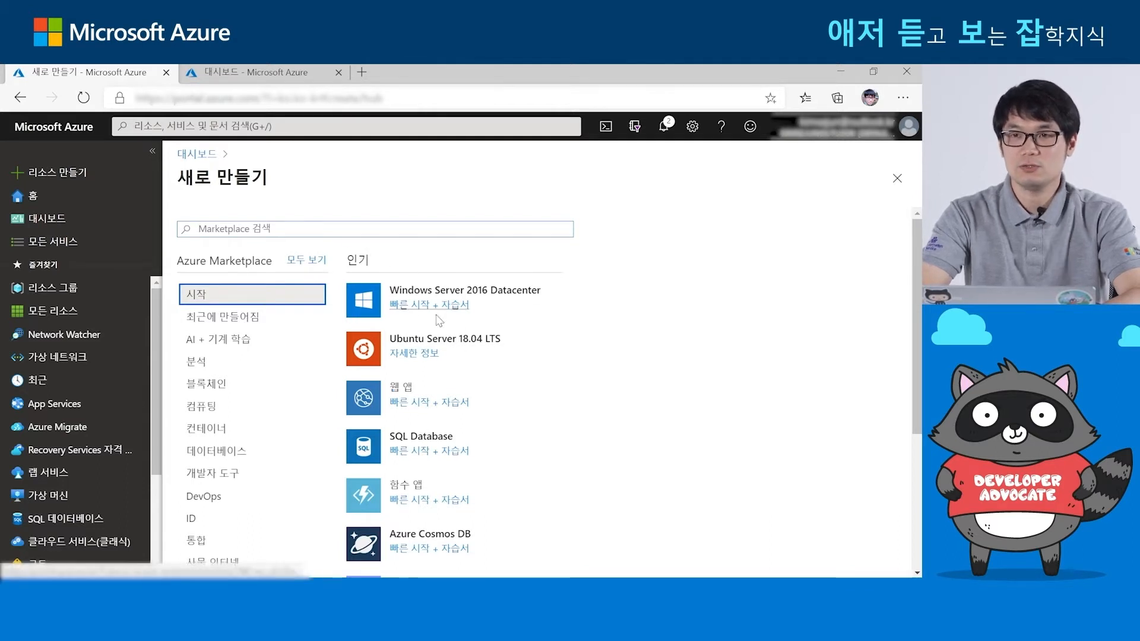
Start creating an Ubuntu Server 18.04 LTS virtual machine and assign it to the existing resource group ending in "-wp"
click(487, 344)
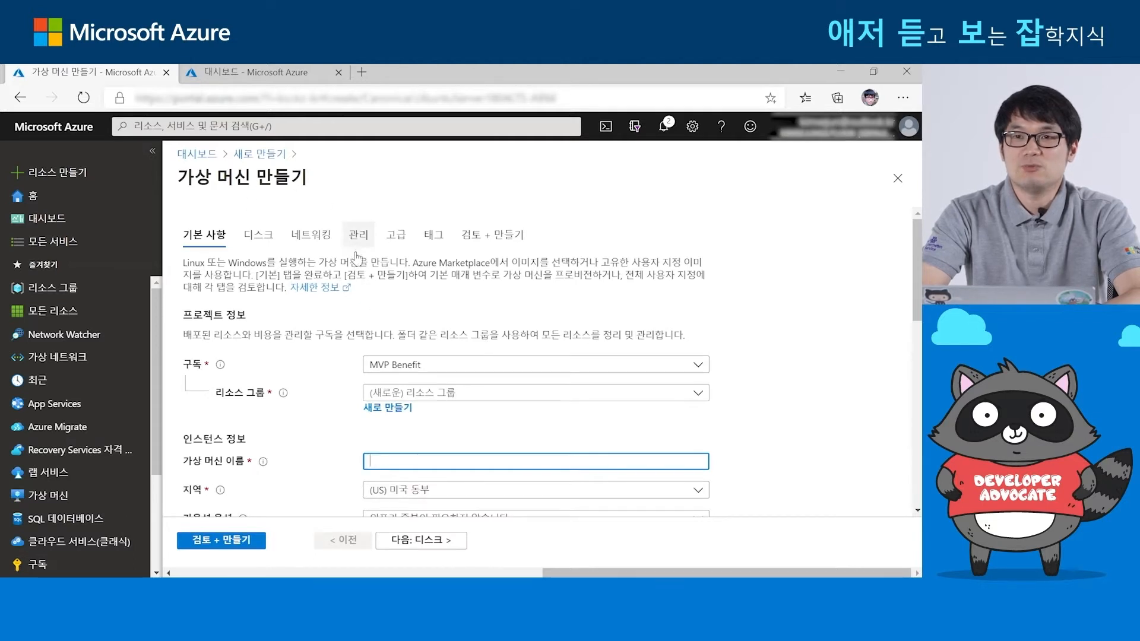
click(498, 399)
click(494, 435)
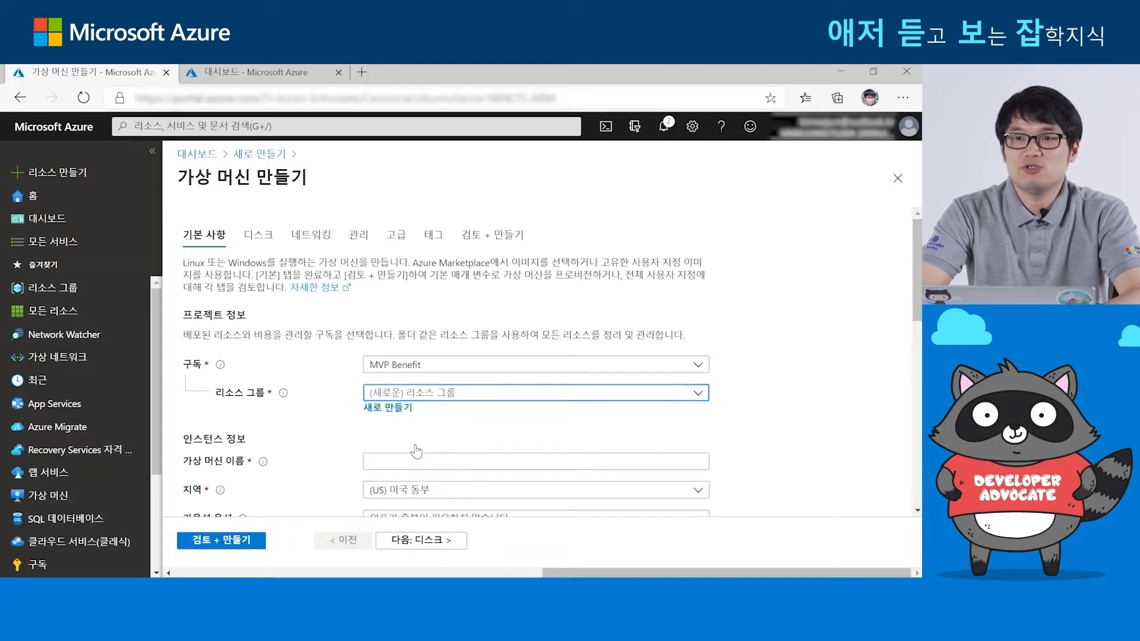
Name the virtual machine with the owner's name followed by "-wp"
scroll(496, 436, down, 3)
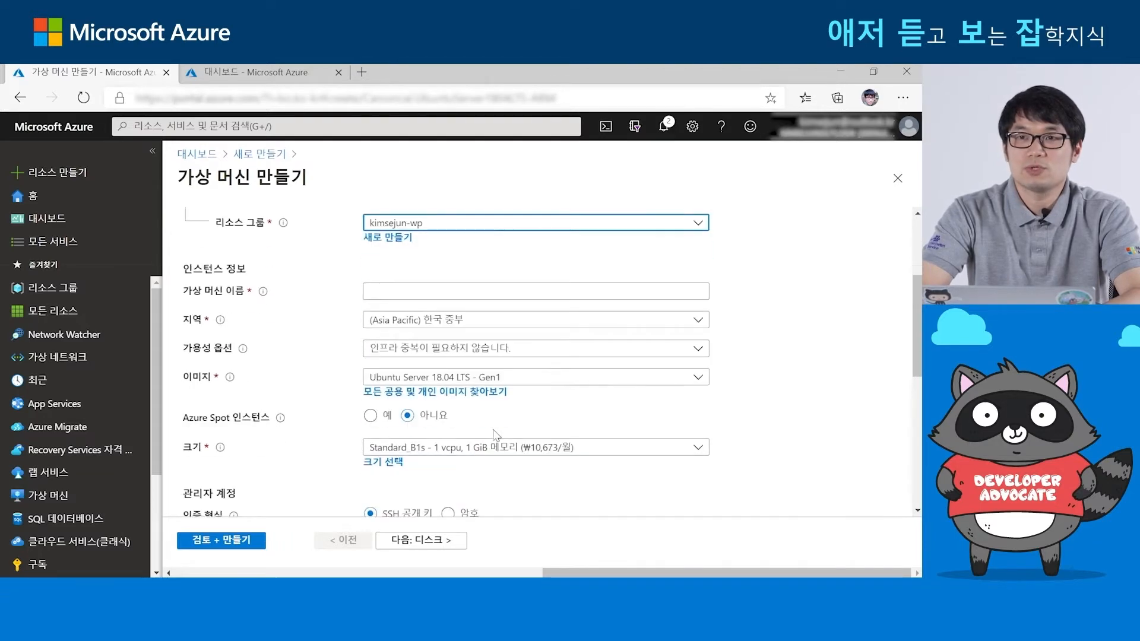
click(444, 293)
text(kimsejun-wp)
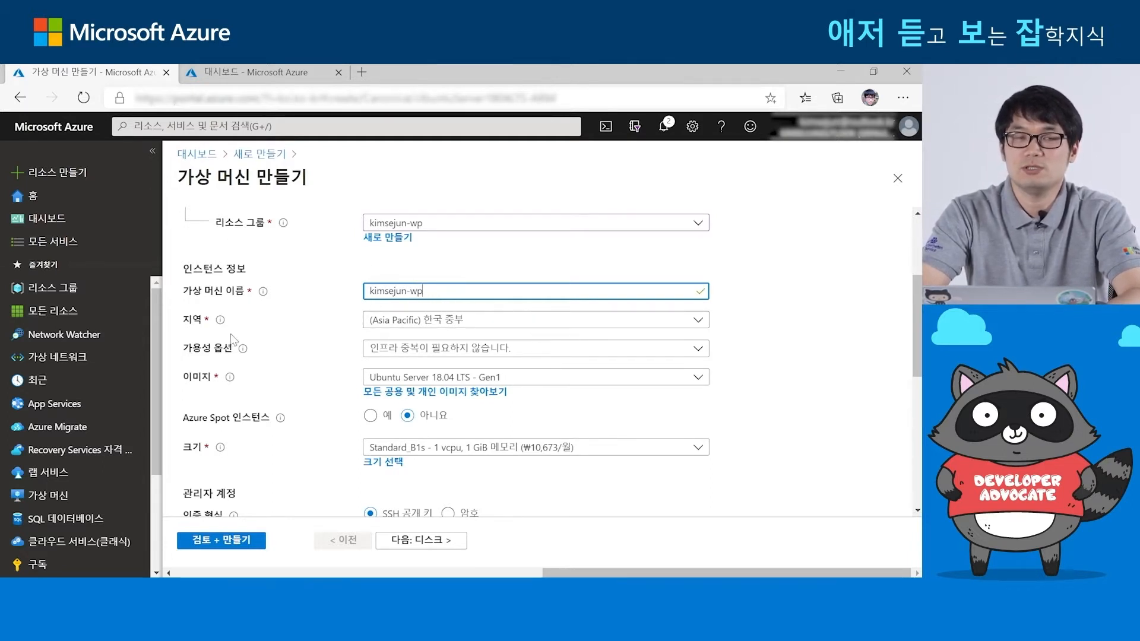
Review the region, availability, image and Azure Spot instance settings, staying on the virtual machine form
scroll(504, 323, down, 1)
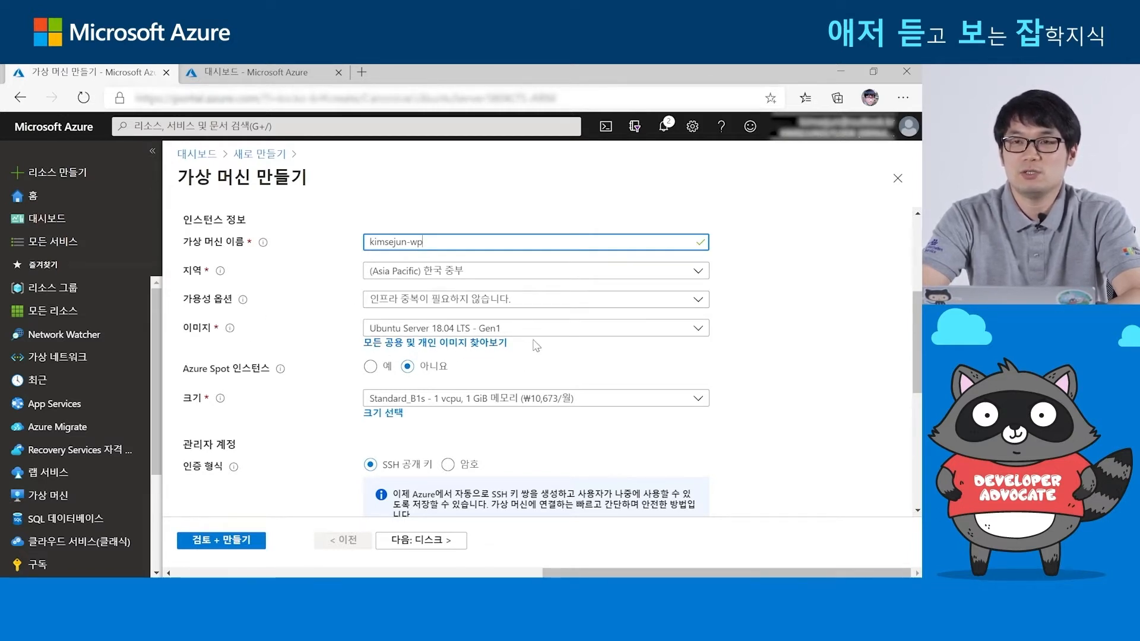
scroll(386, 338, down, 1)
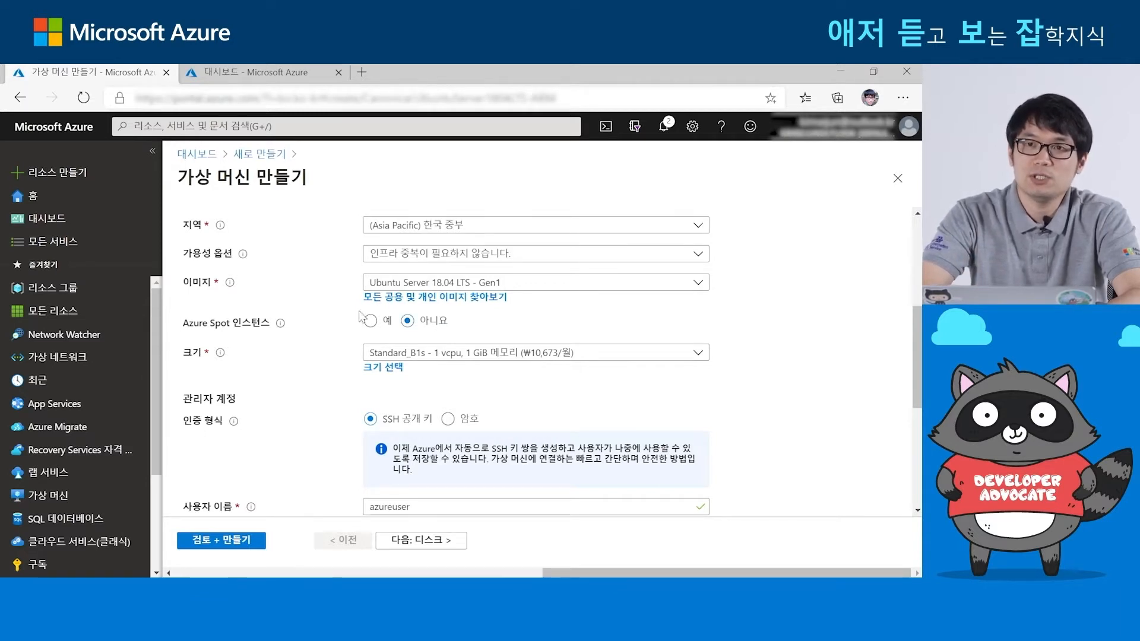
drag(270, 324, 186, 321)
click(183, 321)
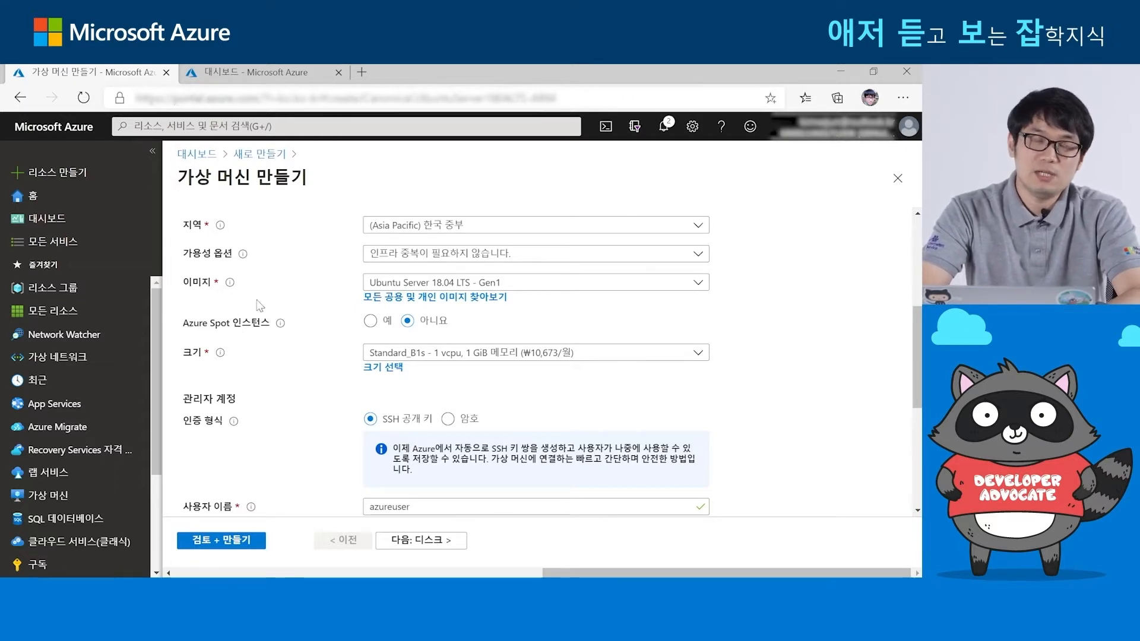
key(alt+Left)
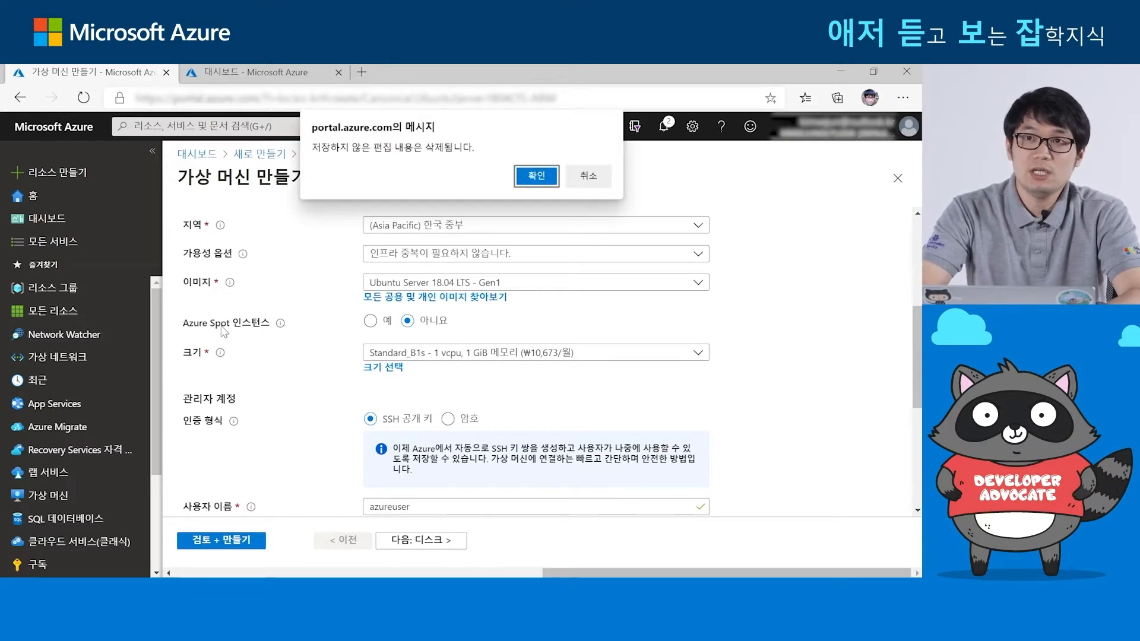
click(591, 175)
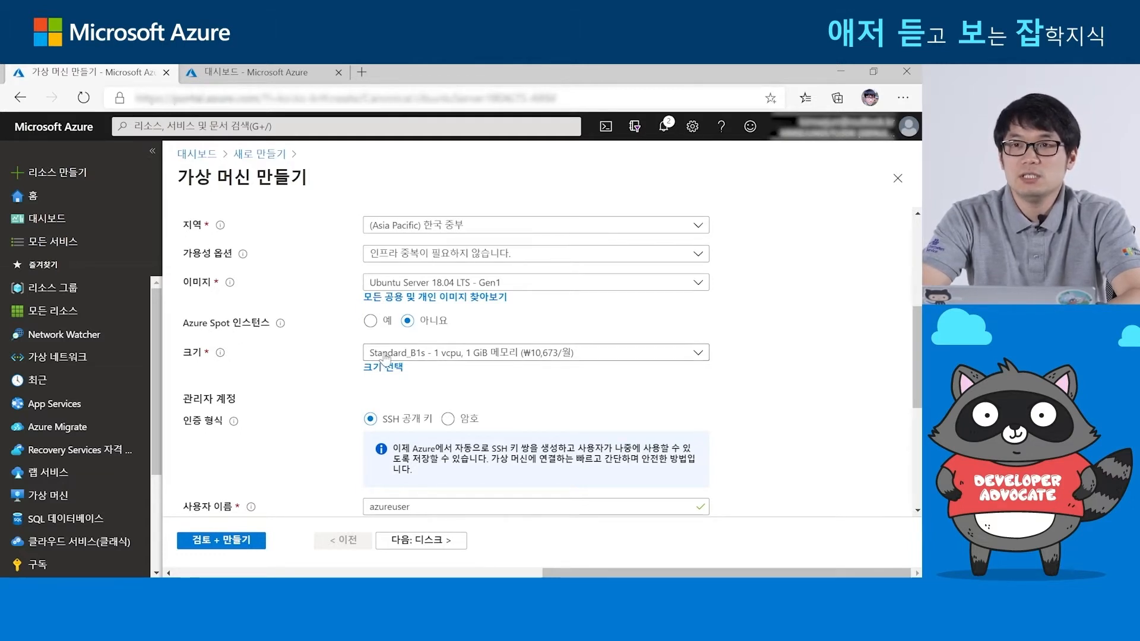
Open the VM size selection and expand it to list all available sizes
click(462, 355)
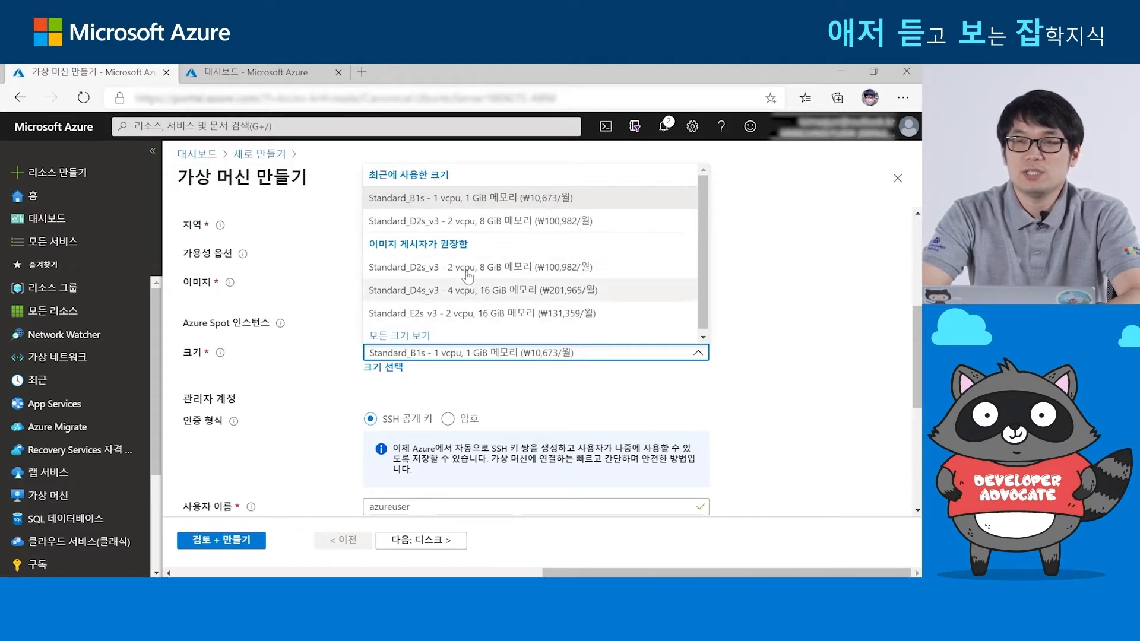
click(396, 337)
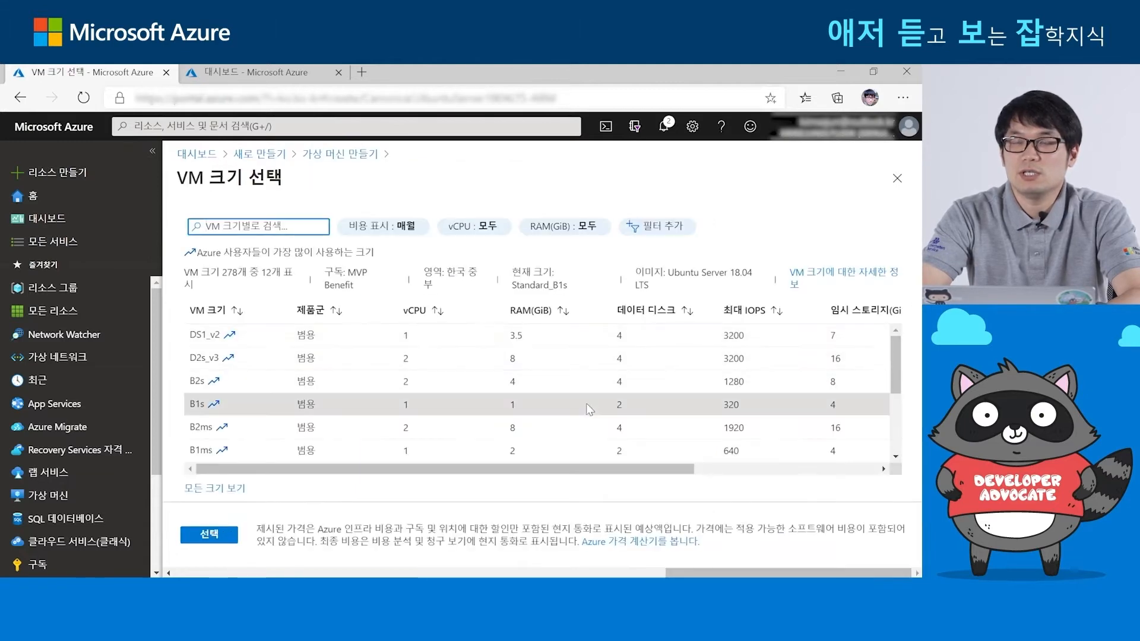
scroll(588, 416, down, 3)
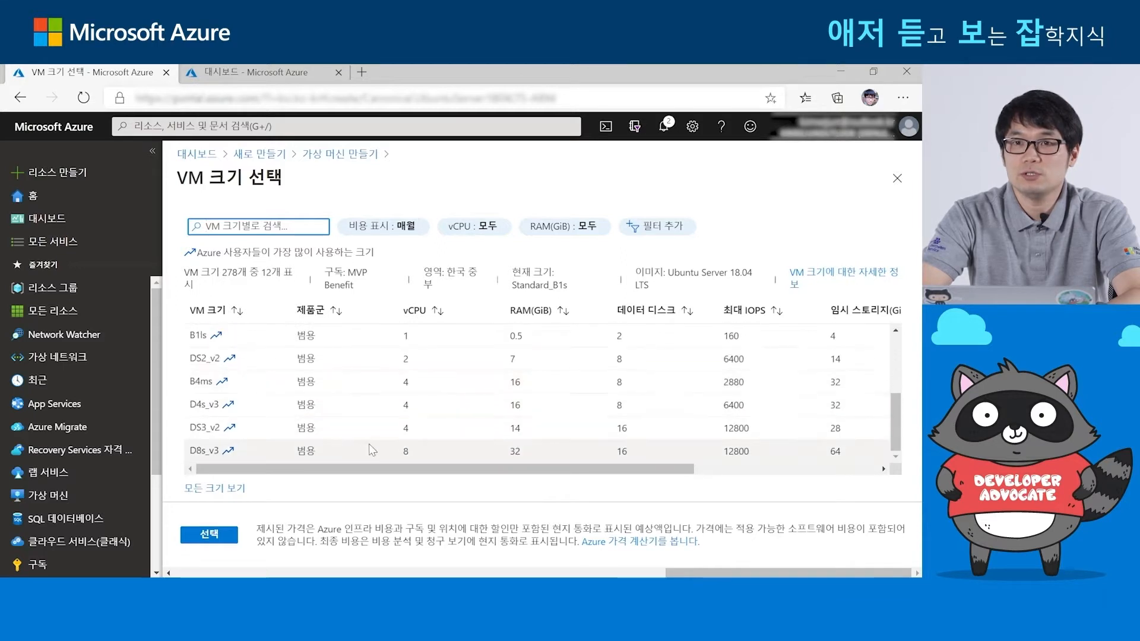
click(221, 491)
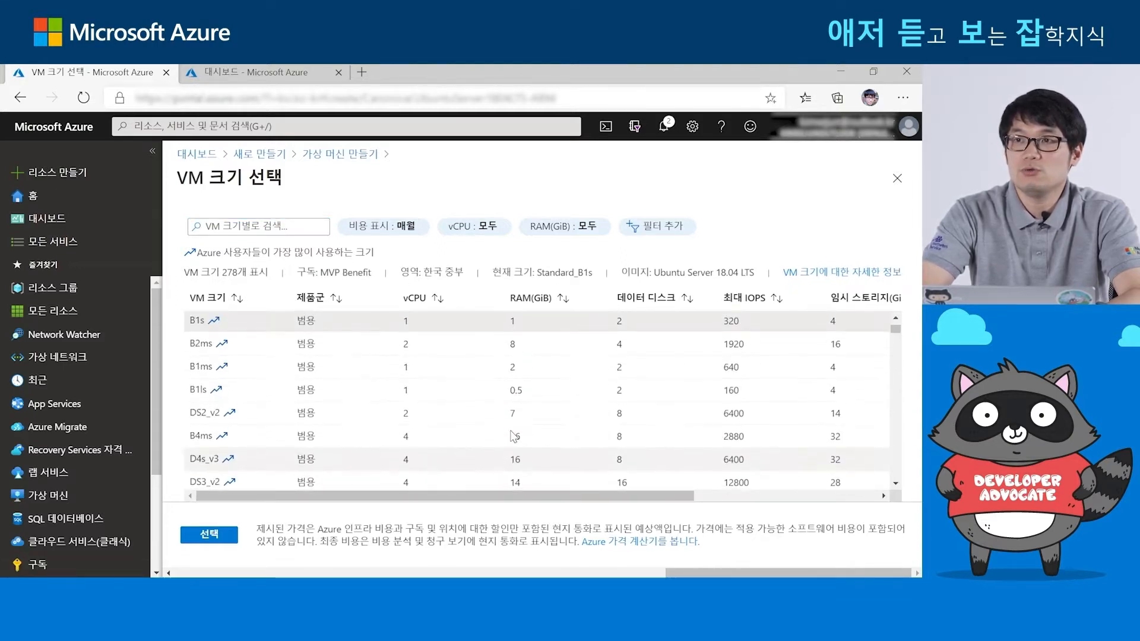
Compare the larger VM sizes, examine the monthly cost of the M128 size, and close the list without selecting a size
scroll(691, 359, down, 5)
scroll(694, 363, down, 15)
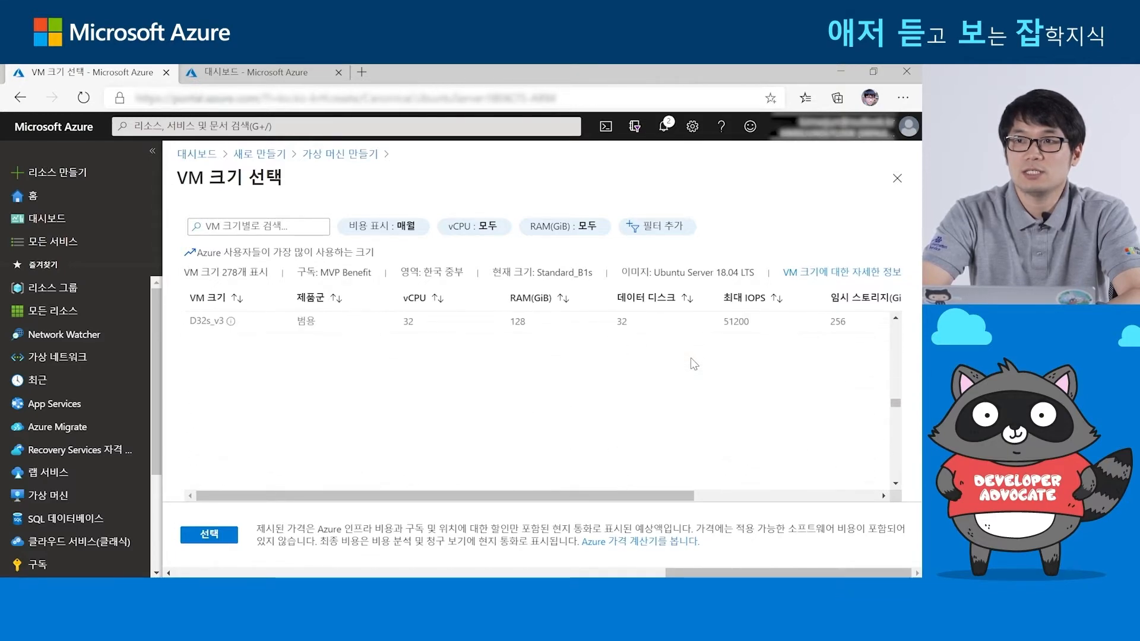
scroll(694, 364, down, 5)
scroll(693, 363, down, 10)
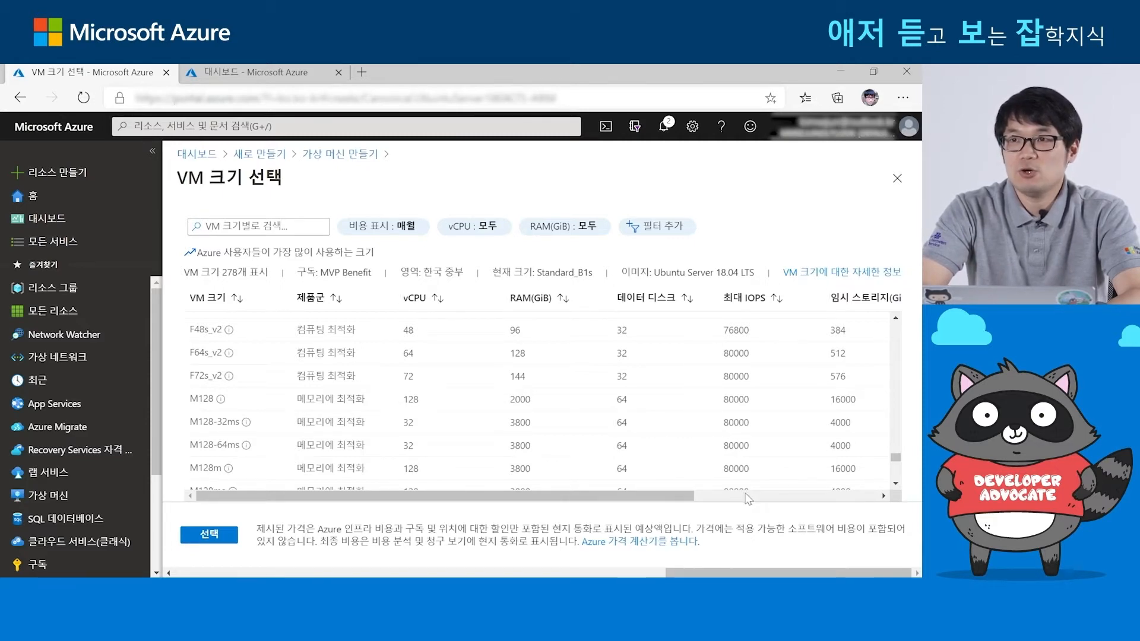
drag(632, 498, 825, 501)
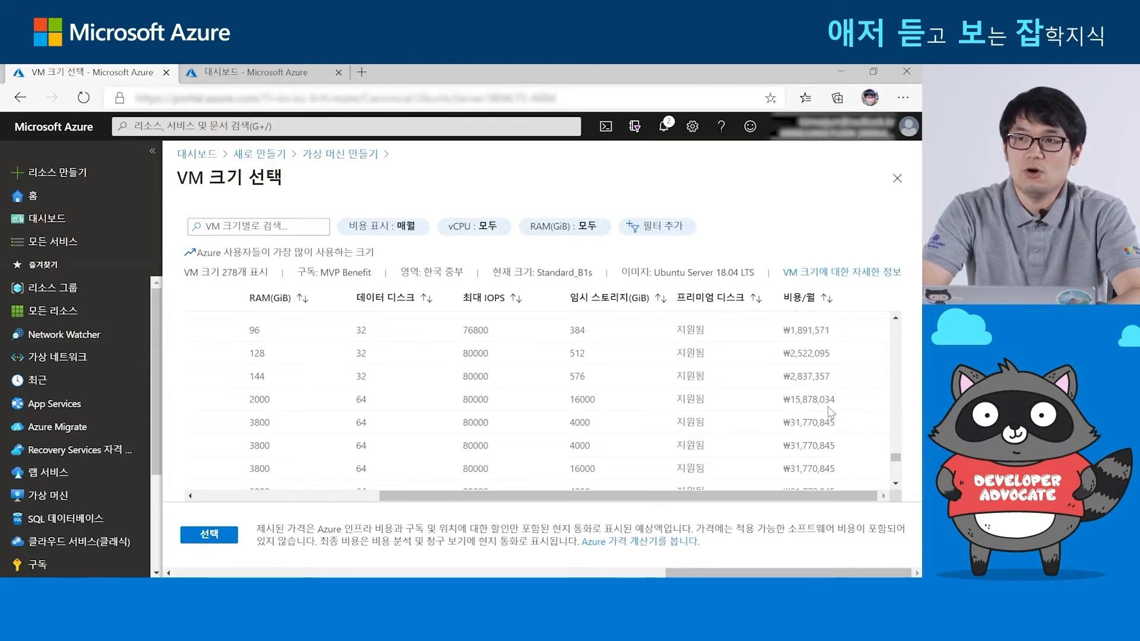
drag(856, 406, 785, 399)
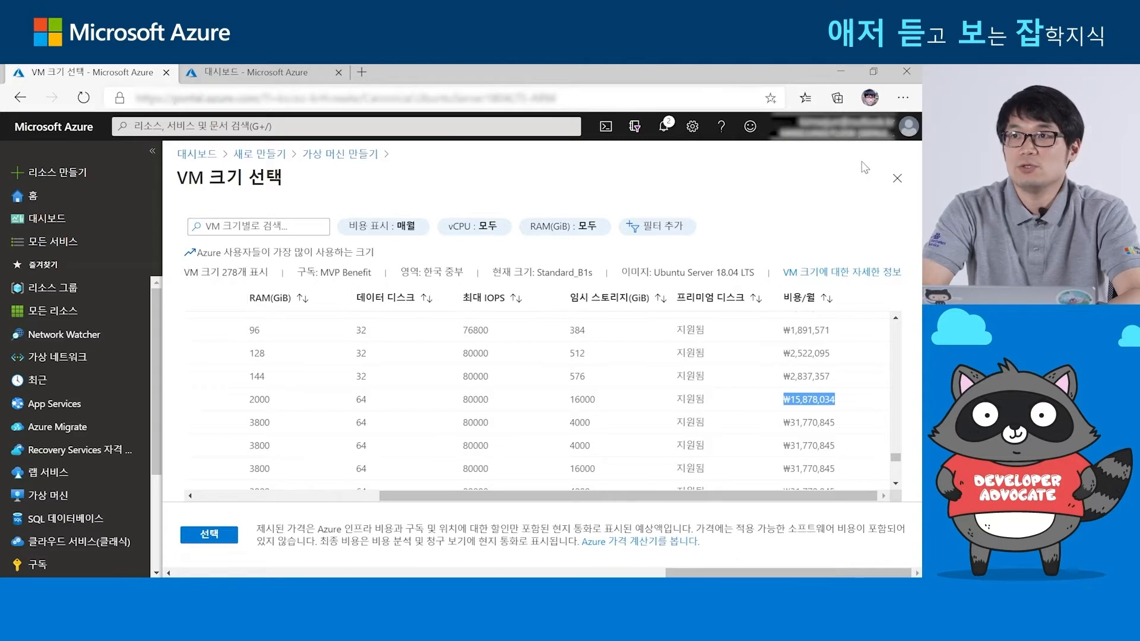
click(897, 178)
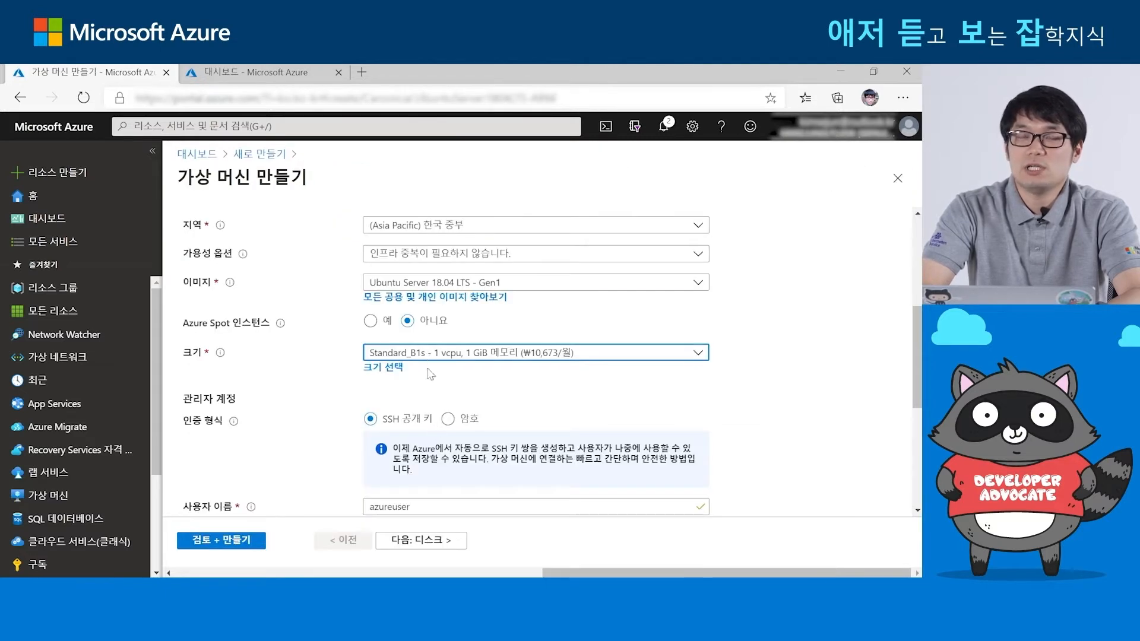
Examine the SSH public key source choices and the password authentication fields, keeping SSH public key as the authentication type
scroll(500, 397, down, 3)
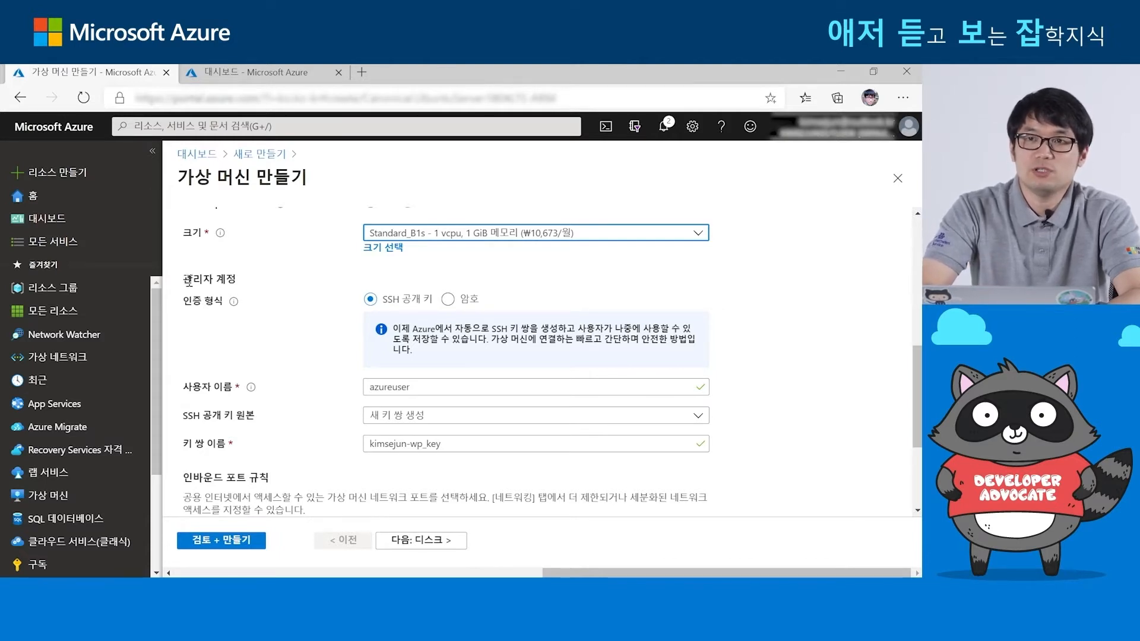
scroll(399, 355, down, 1)
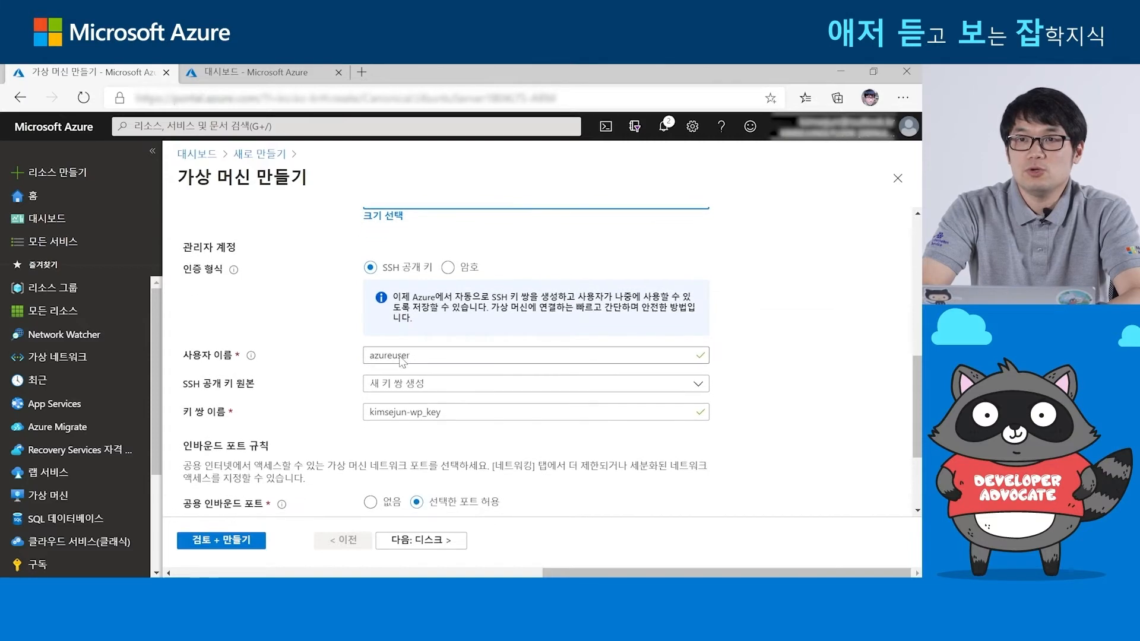
click(411, 385)
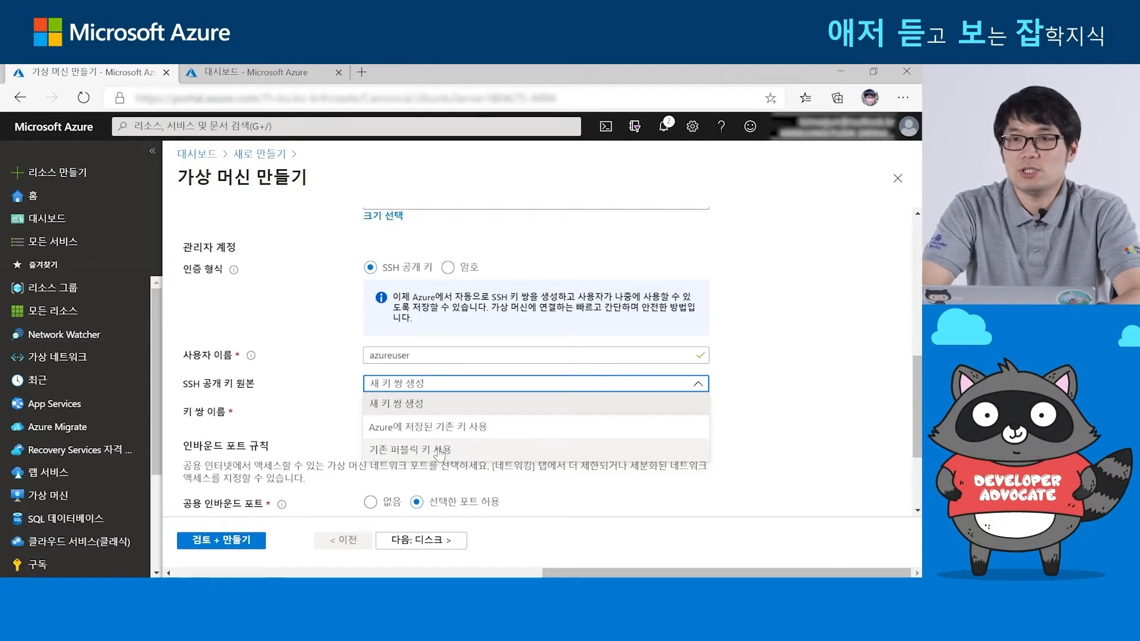
click(519, 286)
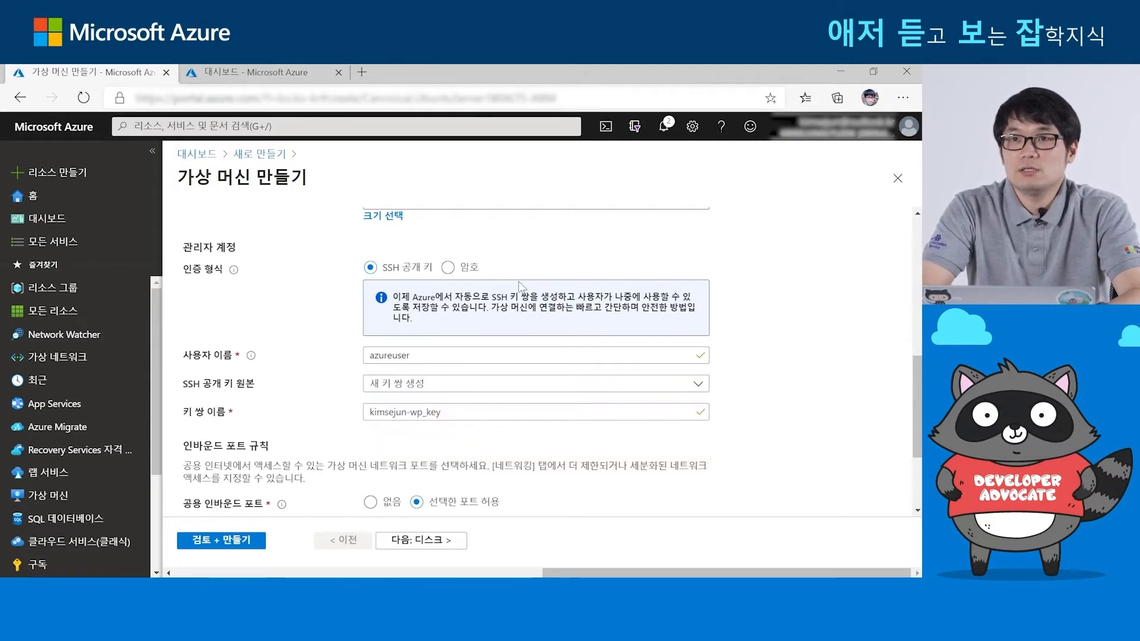
click(449, 267)
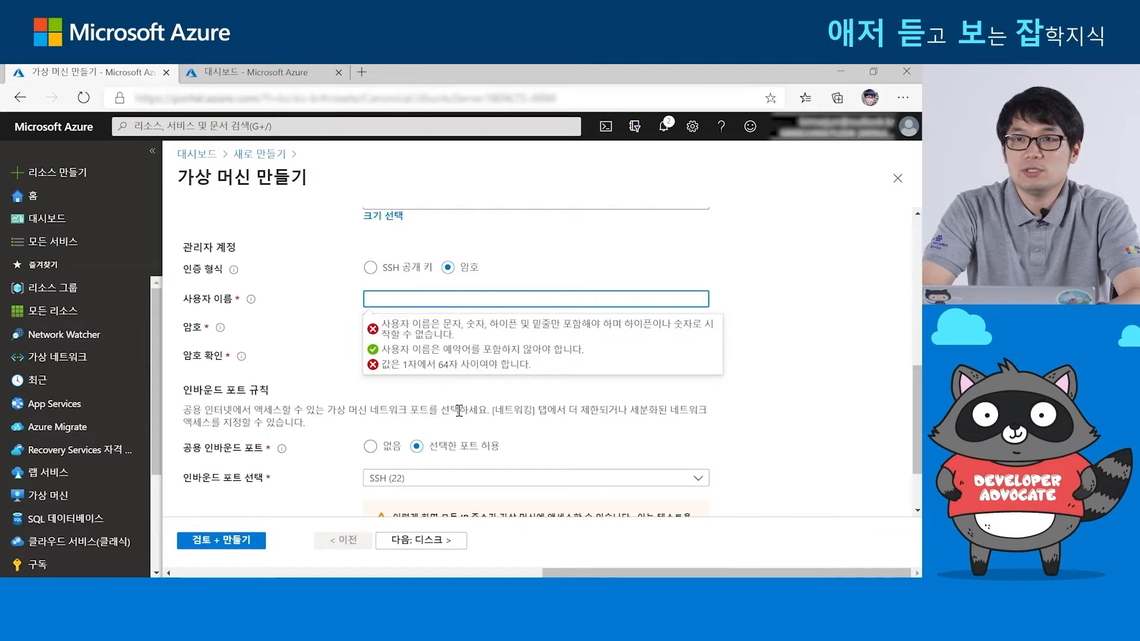
click(414, 270)
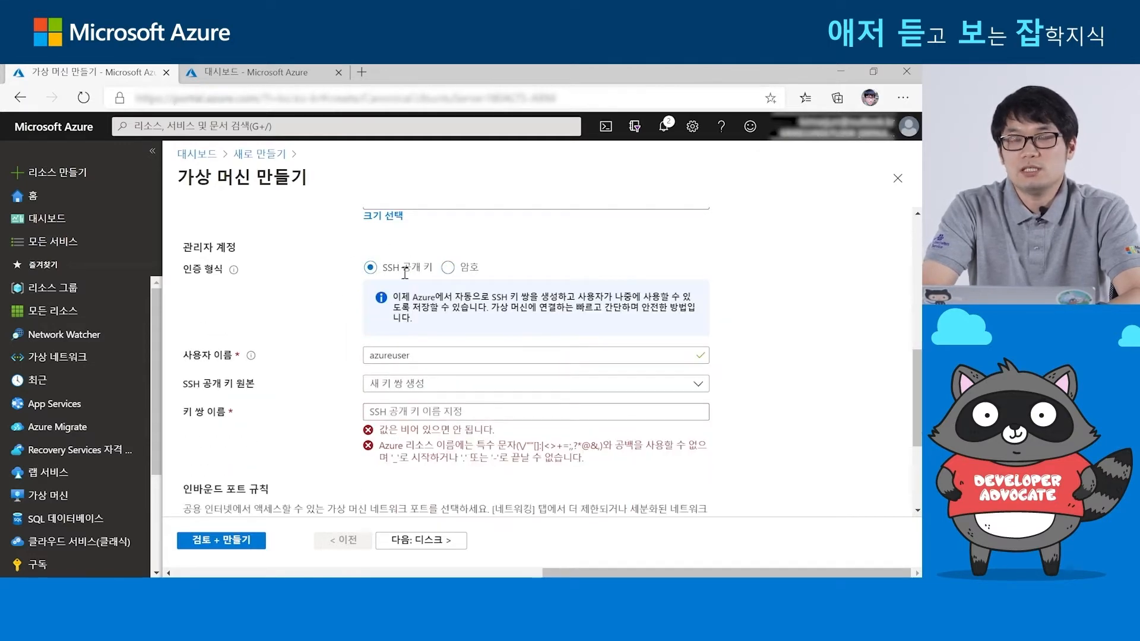
Replace the default administrator username with the owner's name
drag(439, 352, 336, 349)
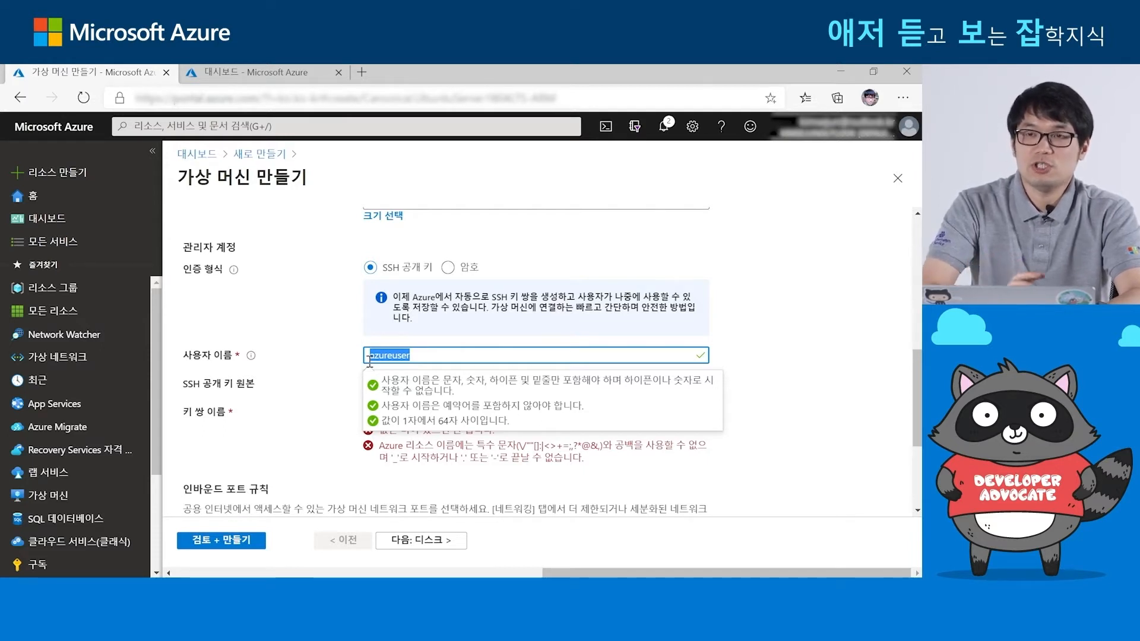
text(kimsejun)
click(332, 401)
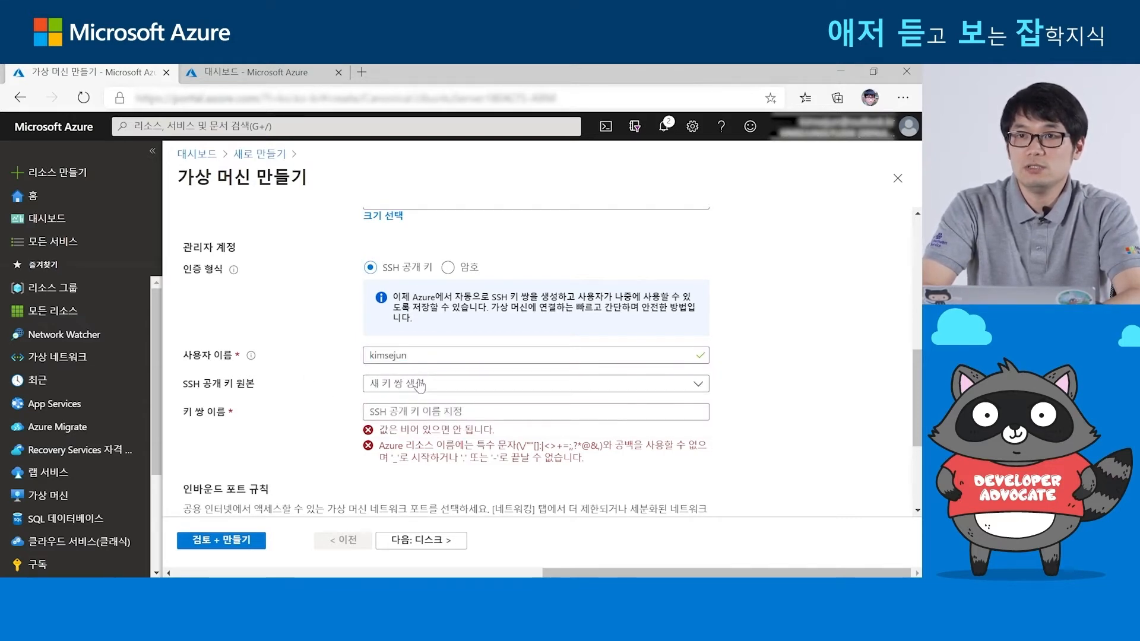
Name the new SSH key pair with the owner's name followed by "-ssh"
click(433, 412)
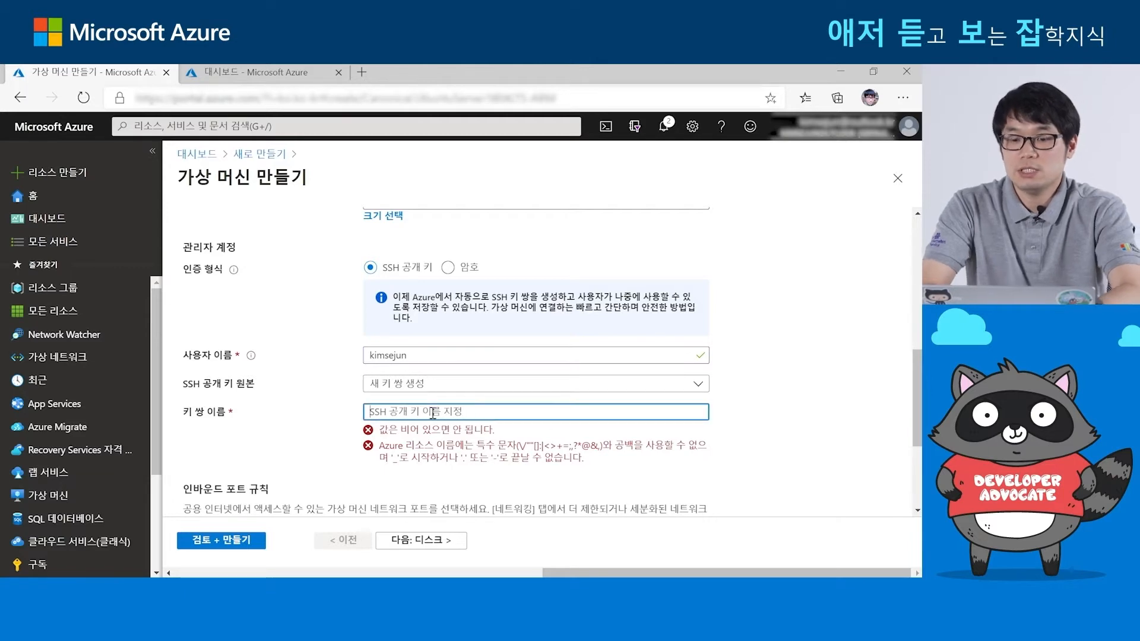
text(kimsejun)
text(-)
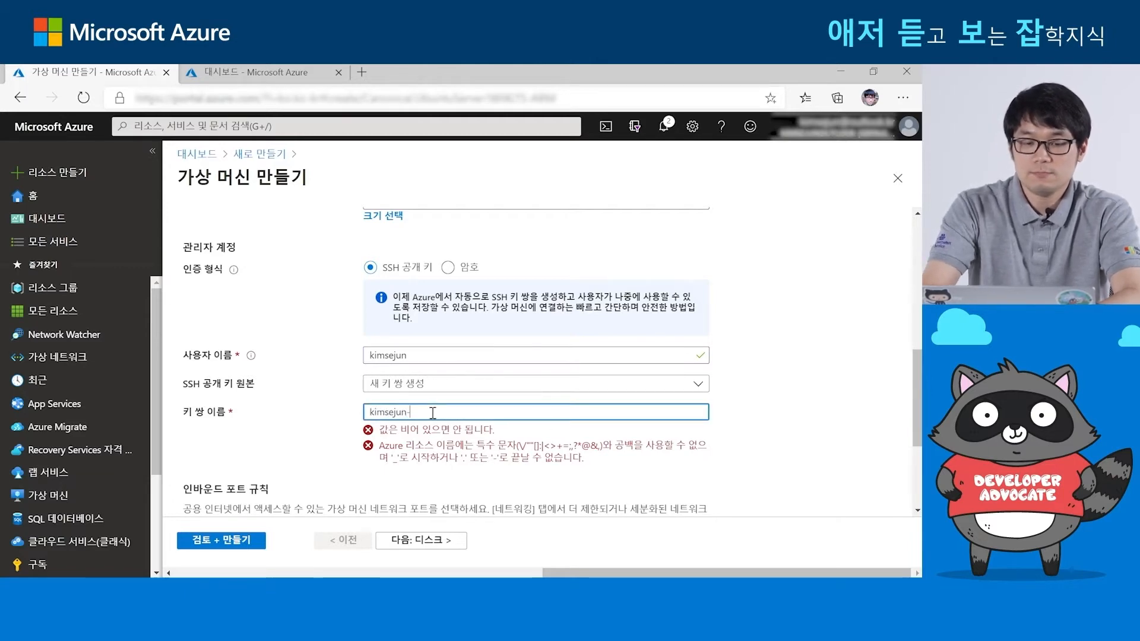
text(ssh)
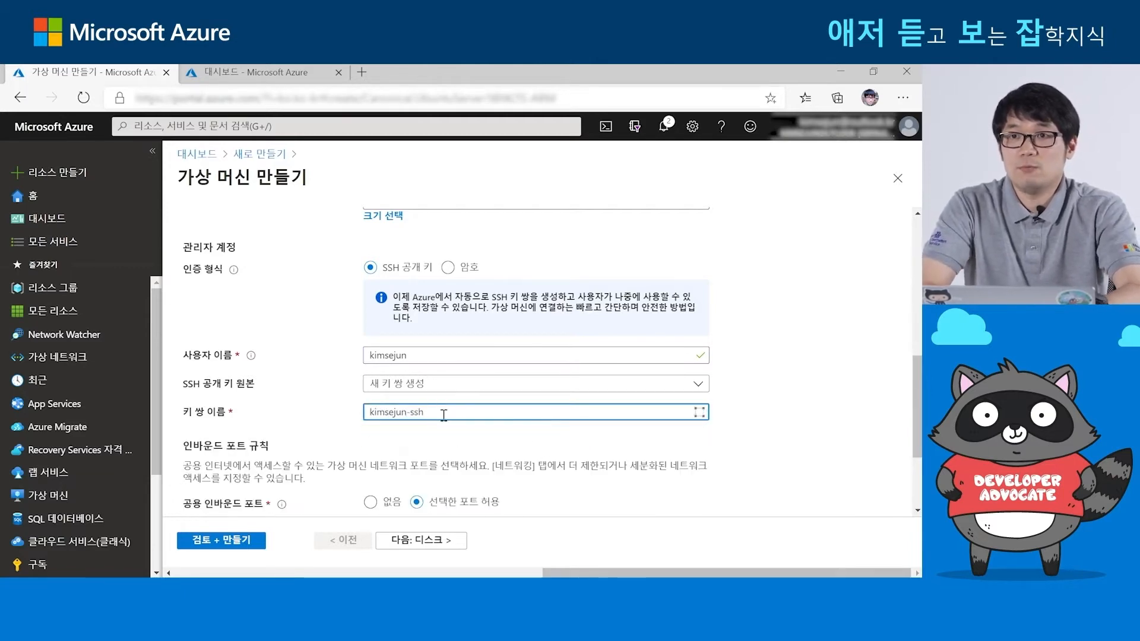
click(741, 443)
Allow inbound HTTP (80) traffic in addition to SSH (22) in the inbound port rules
scroll(533, 432, down, 3)
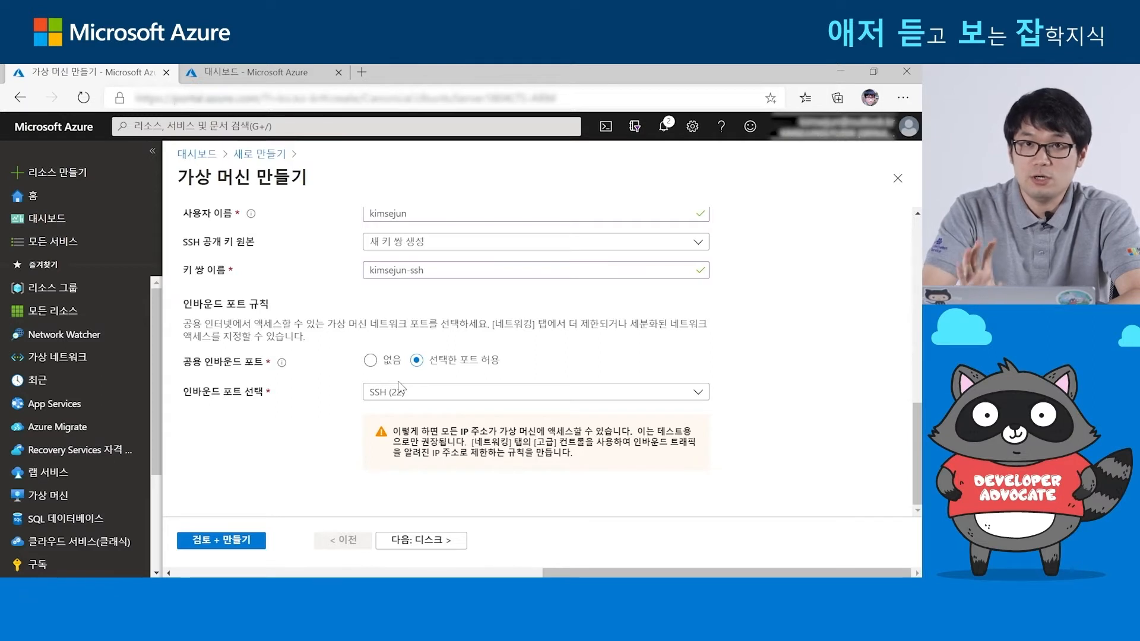
click(460, 392)
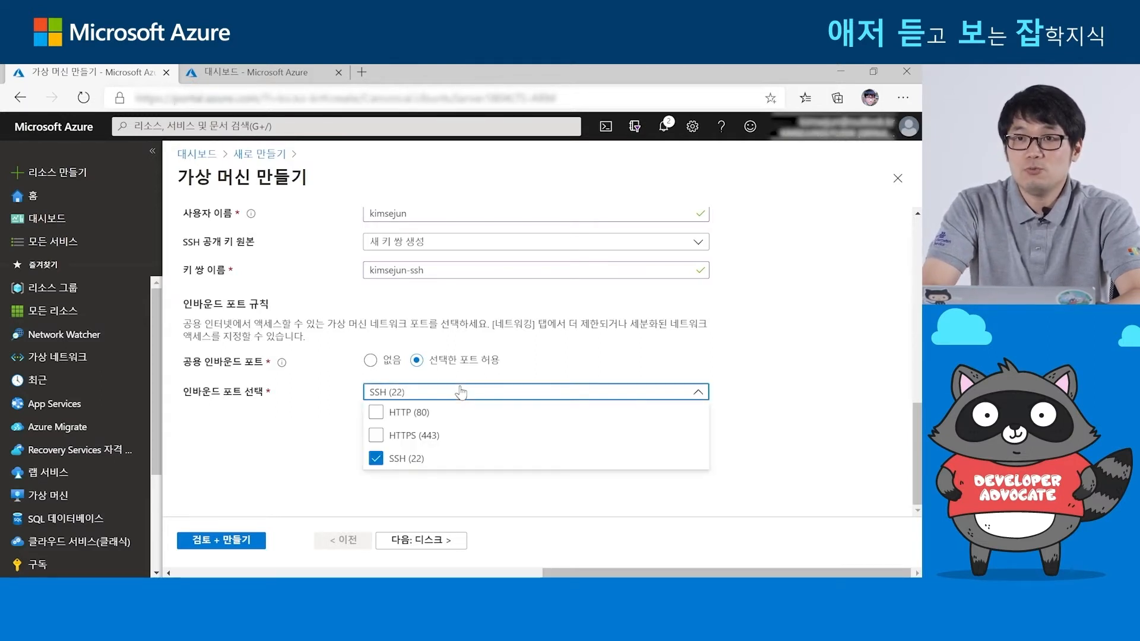
click(377, 413)
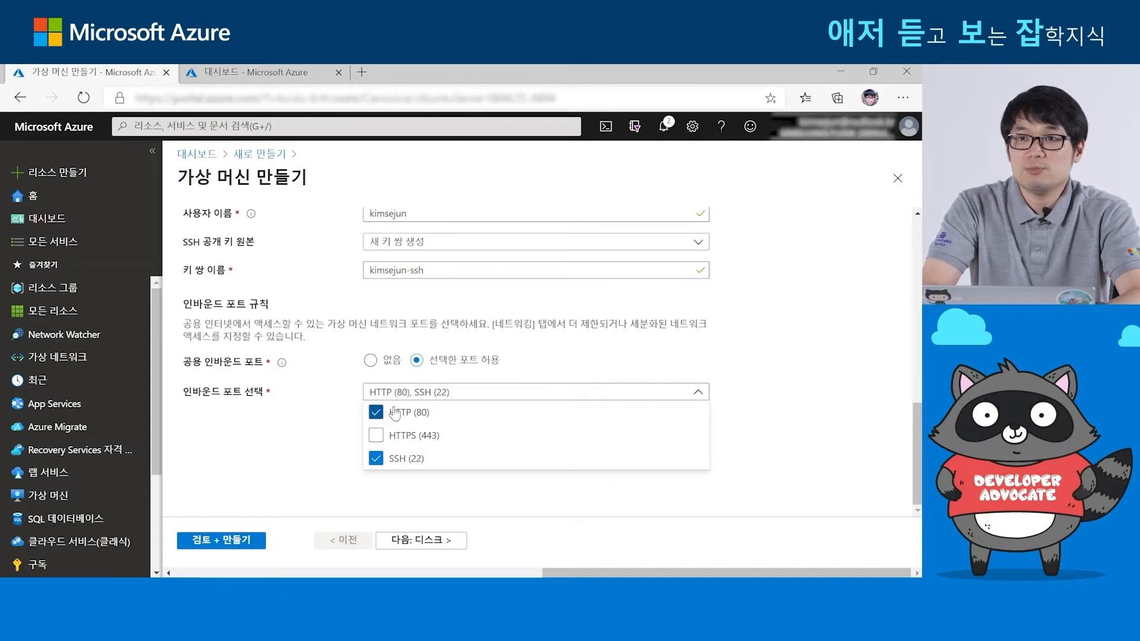
click(304, 437)
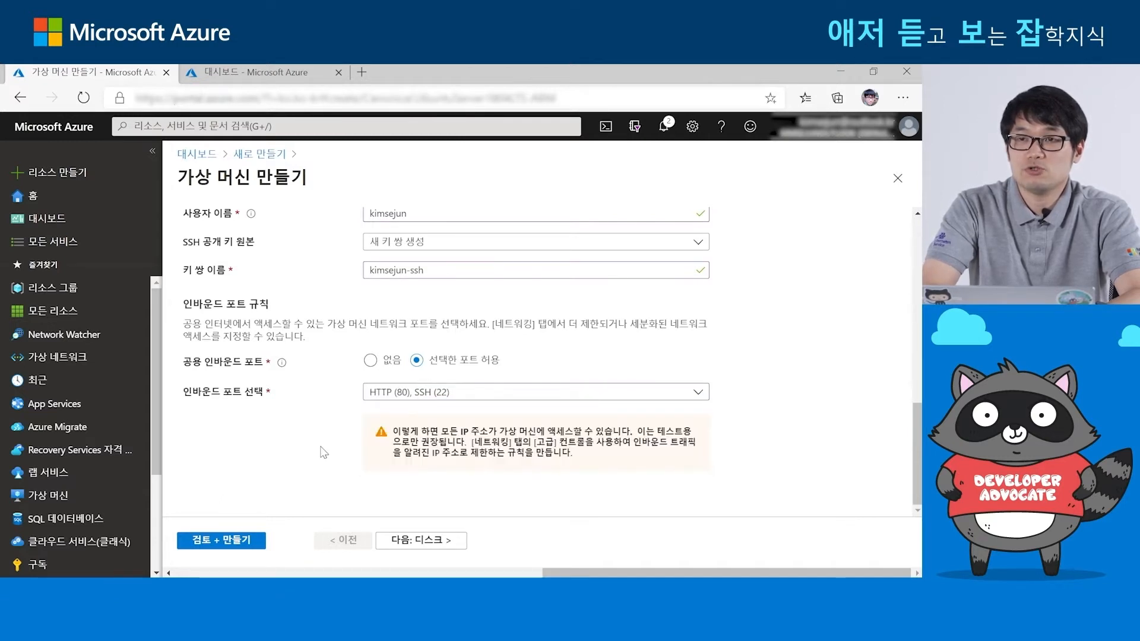
Proceed to the disk settings and set the OS disk type to Standard SSD (표준 SSD)
click(427, 542)
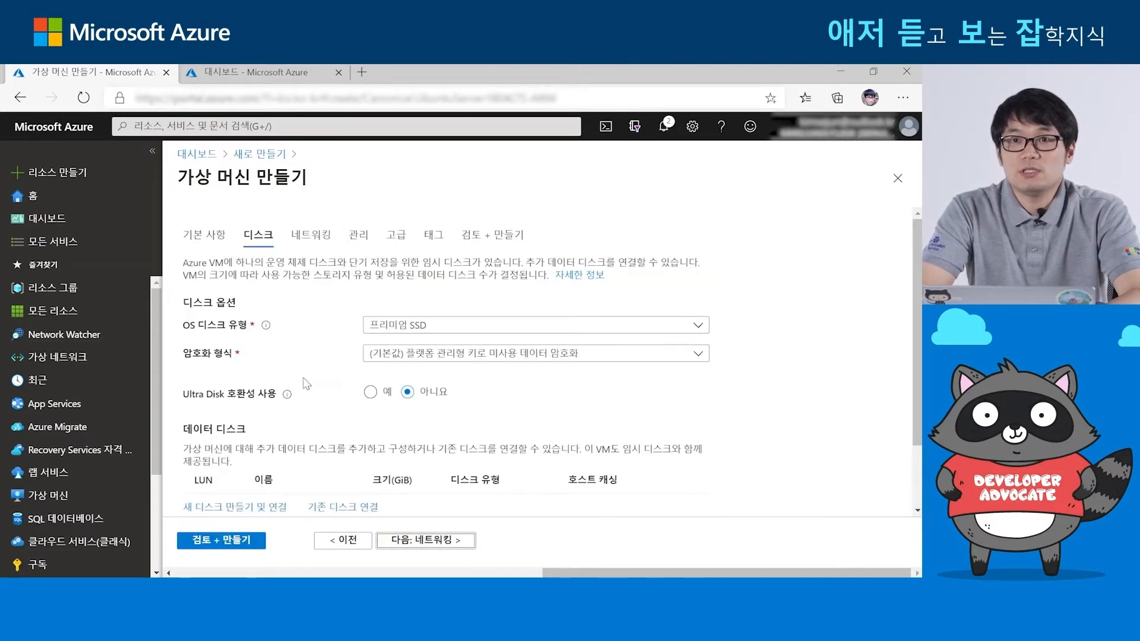
click(410, 325)
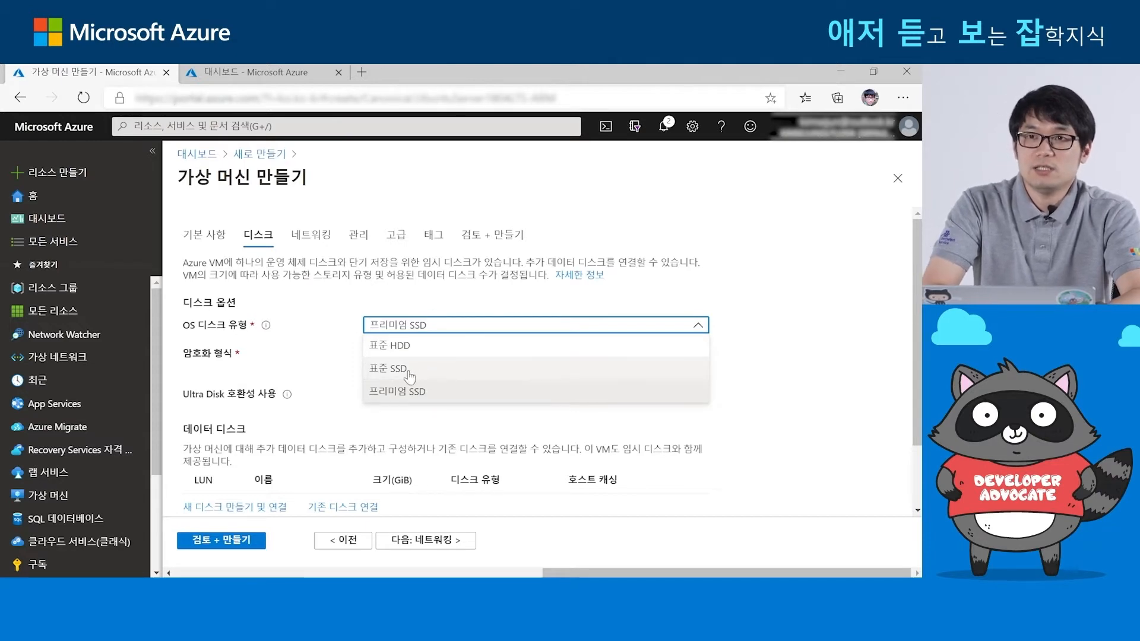
click(288, 360)
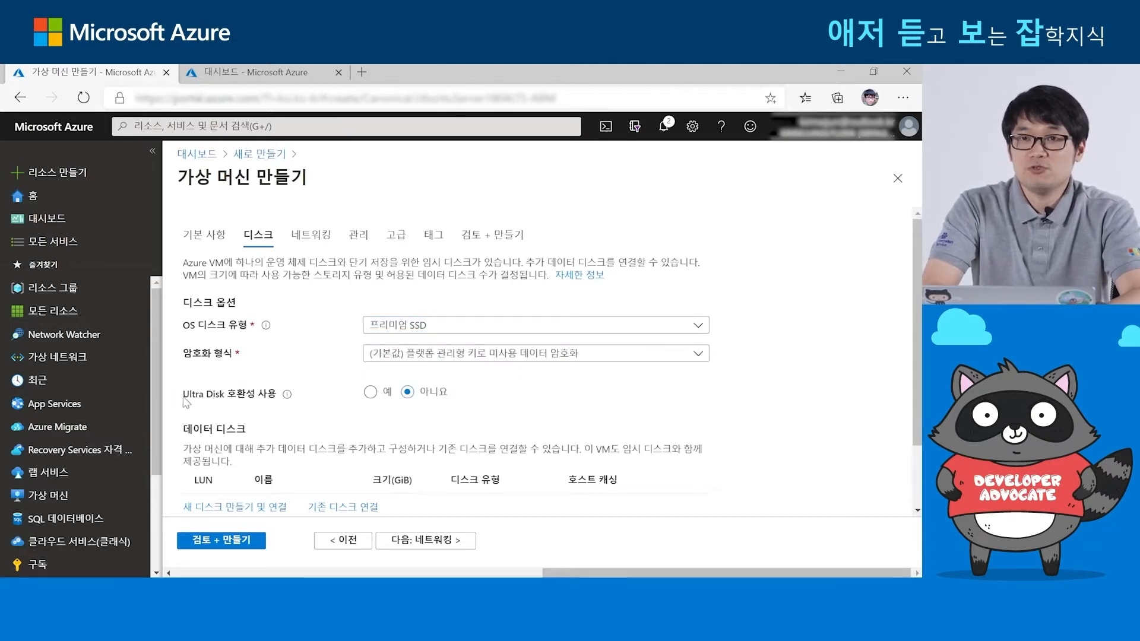
drag(189, 395, 266, 404)
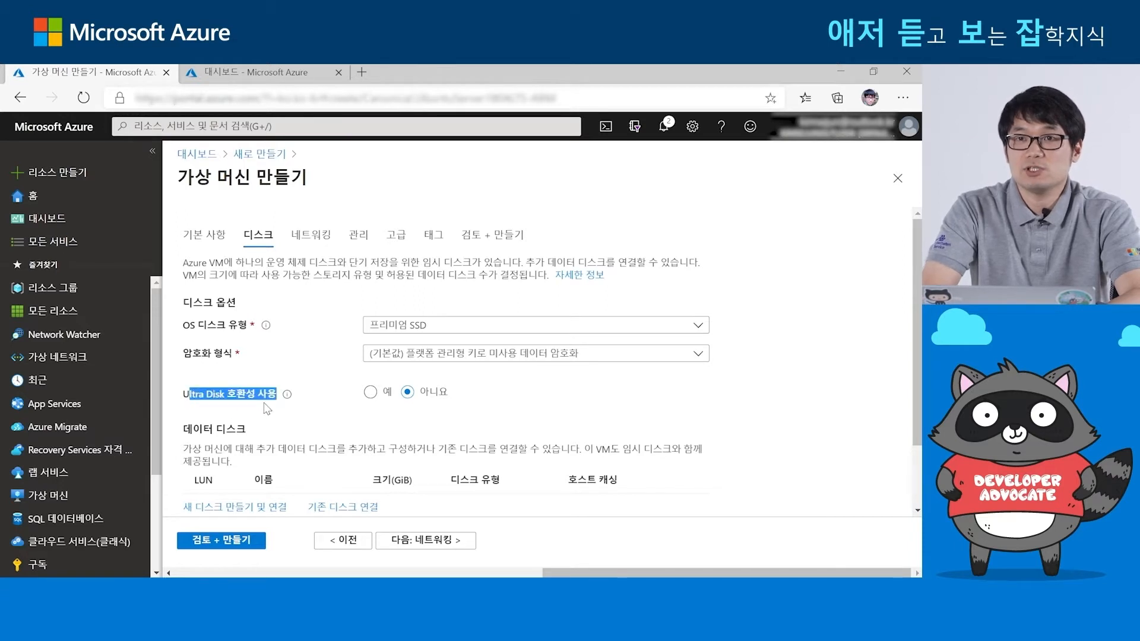
click(412, 328)
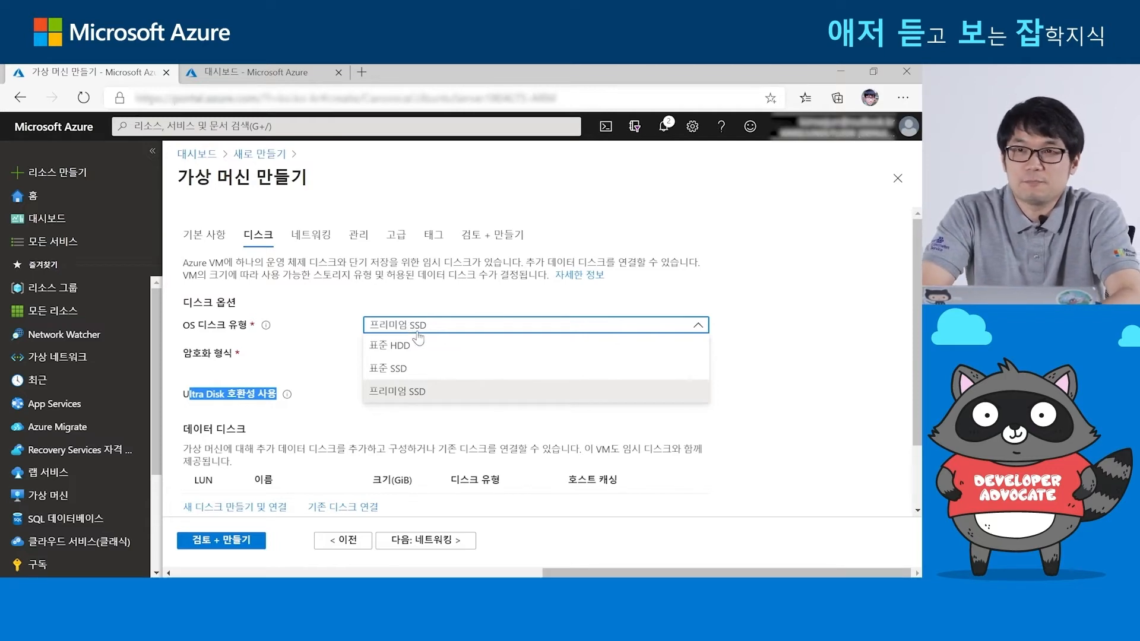
click(421, 370)
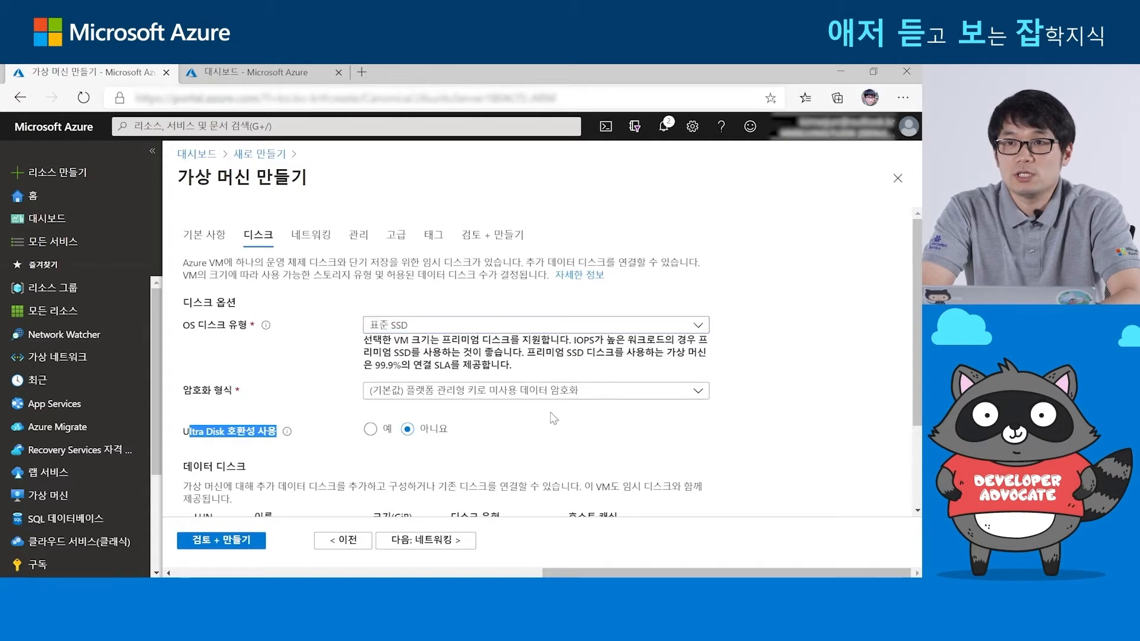
click(276, 436)
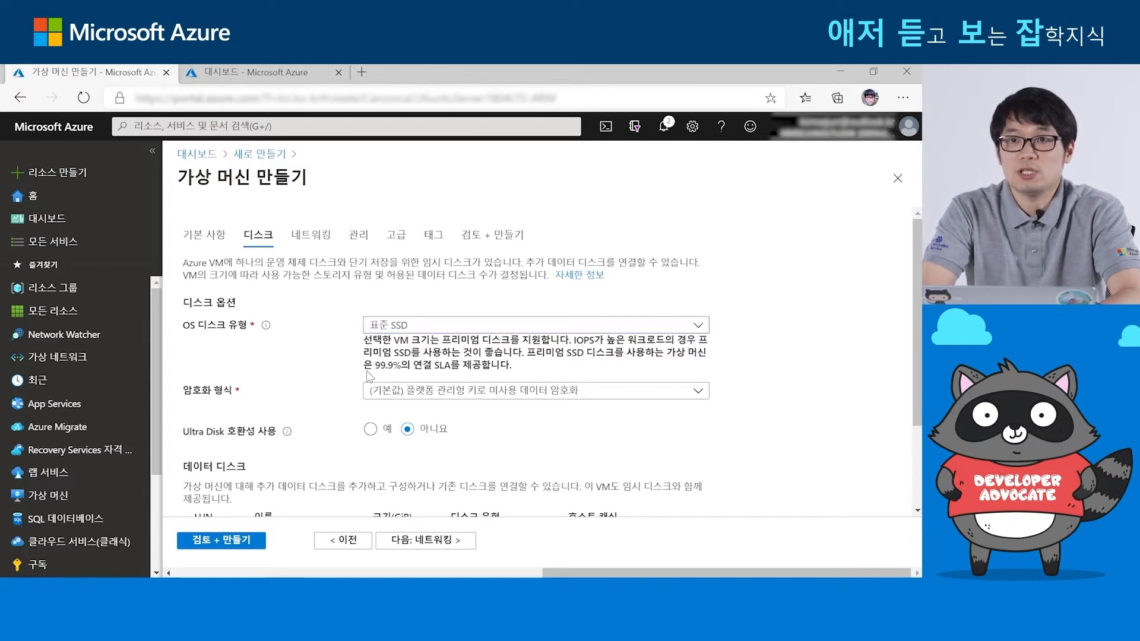
Examine the disk encryption type choices, the data disk section and the advanced managed disk options
click(456, 397)
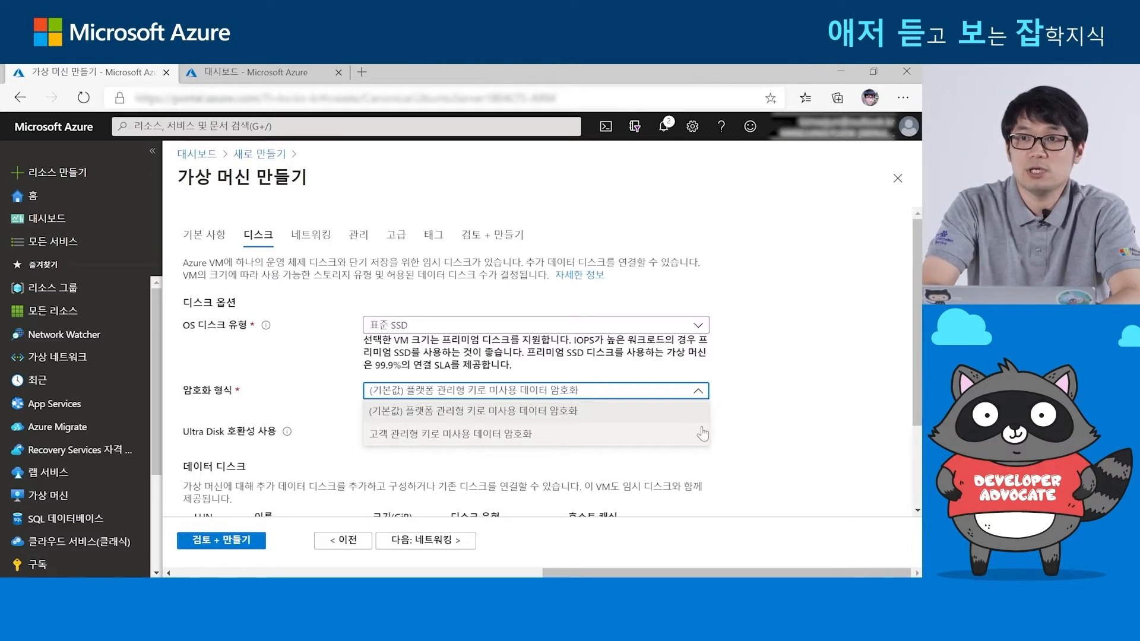
click(796, 418)
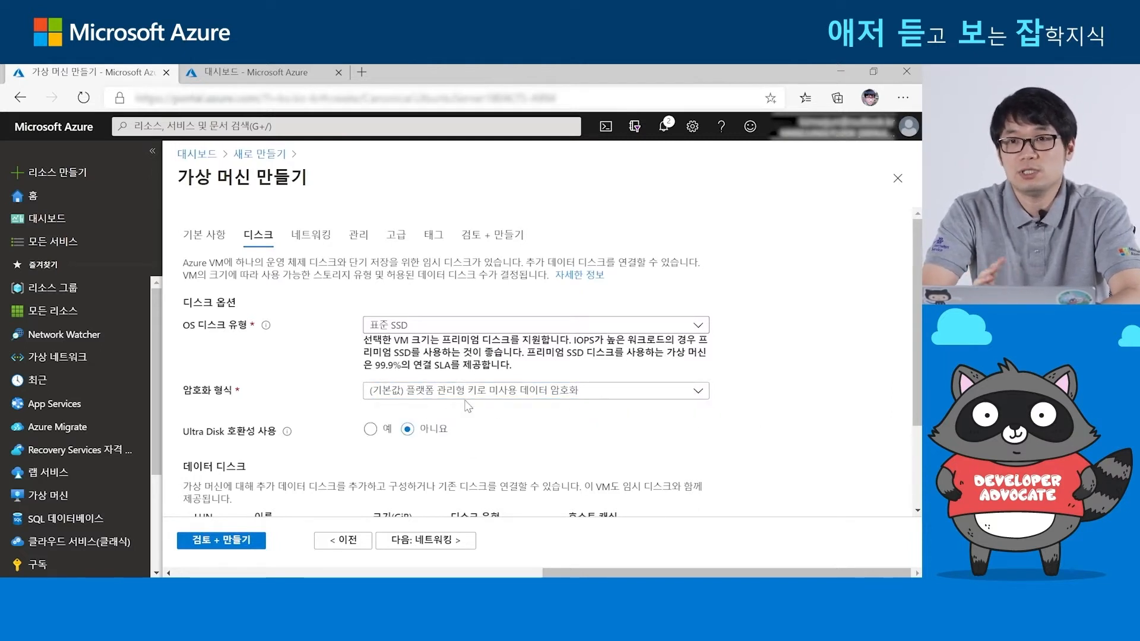
scroll(521, 442, down, 2)
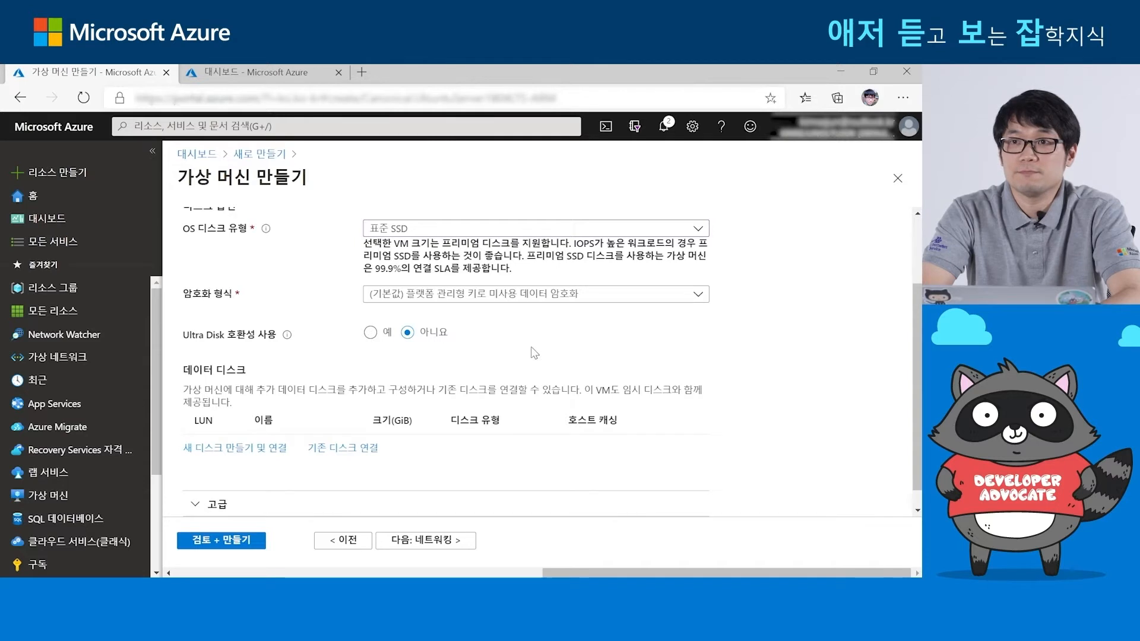
scroll(534, 353, down, 1)
click(387, 468)
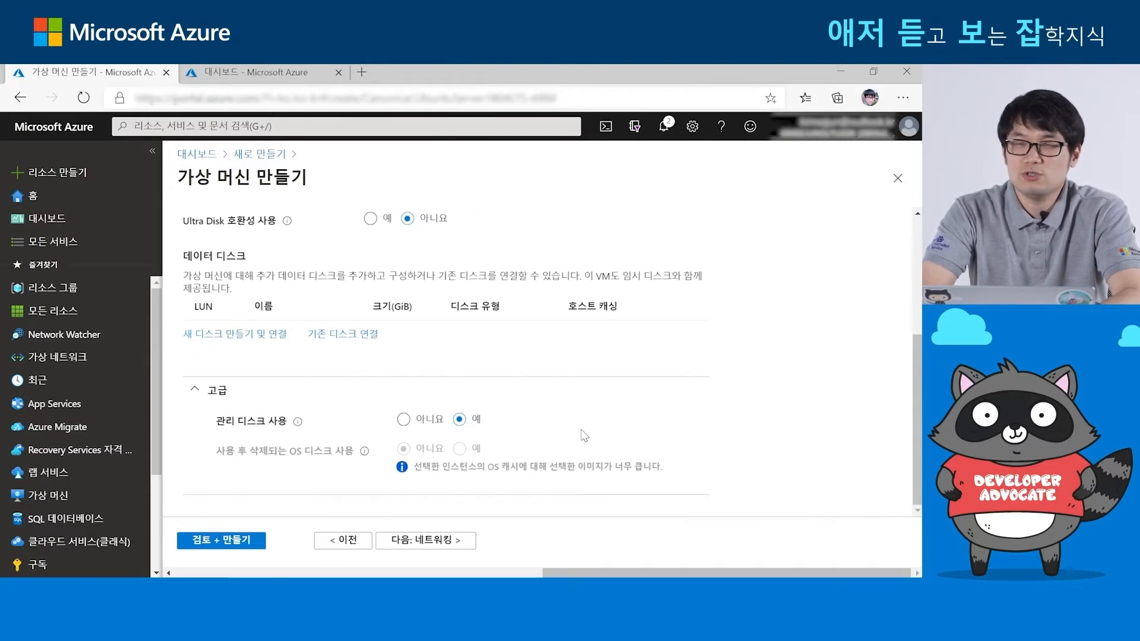
scroll(658, 361, up, 3)
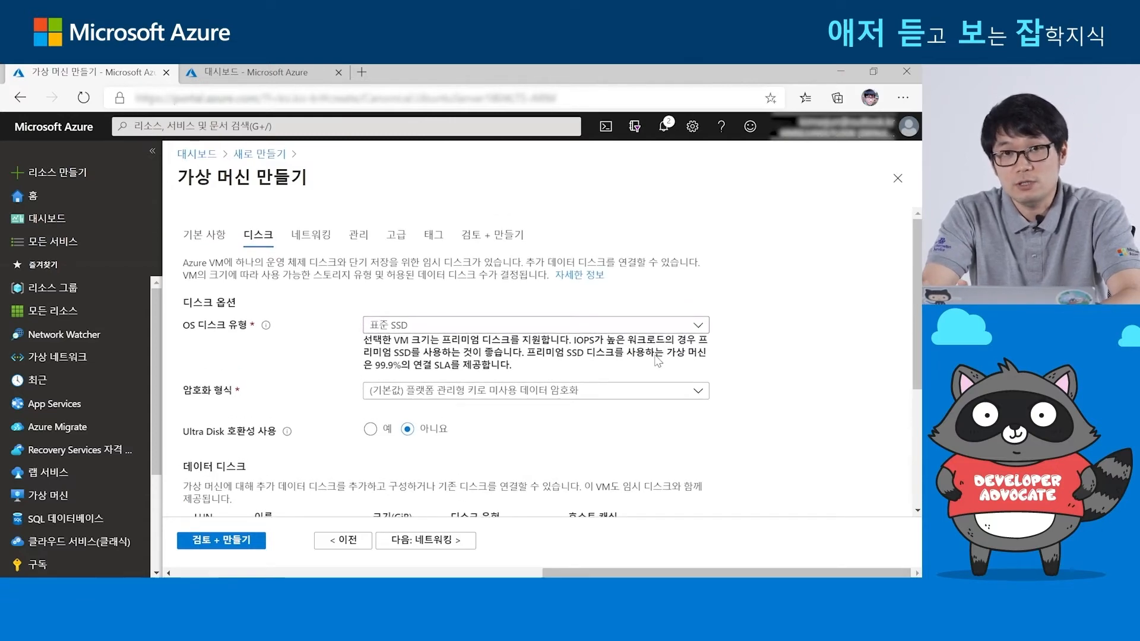
scroll(657, 361, down, 3)
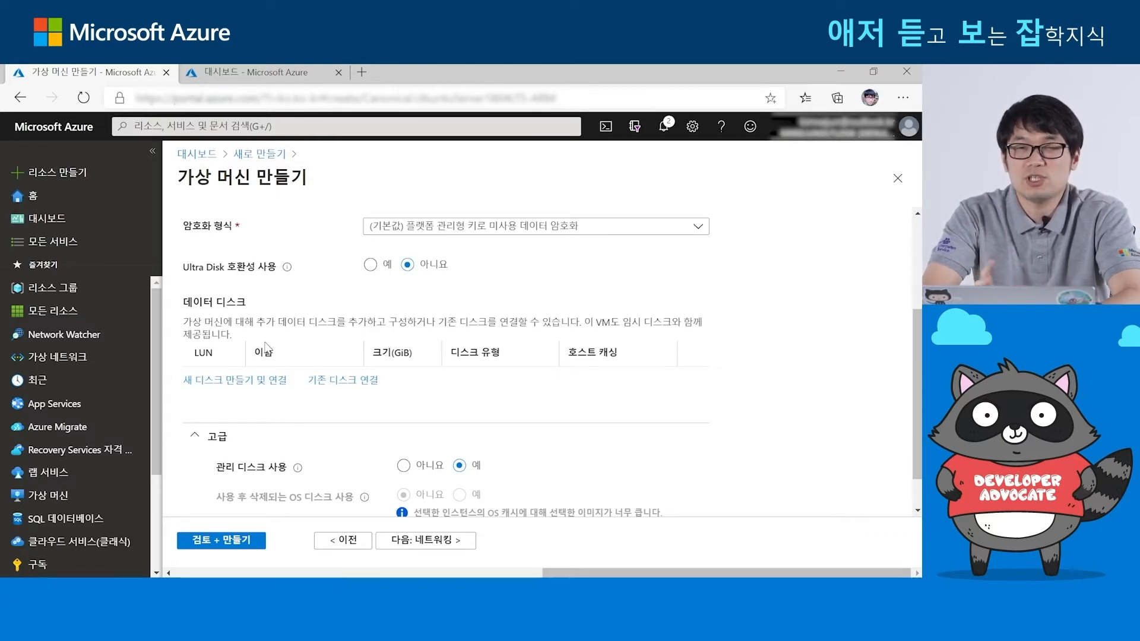
scroll(279, 305, up, 3)
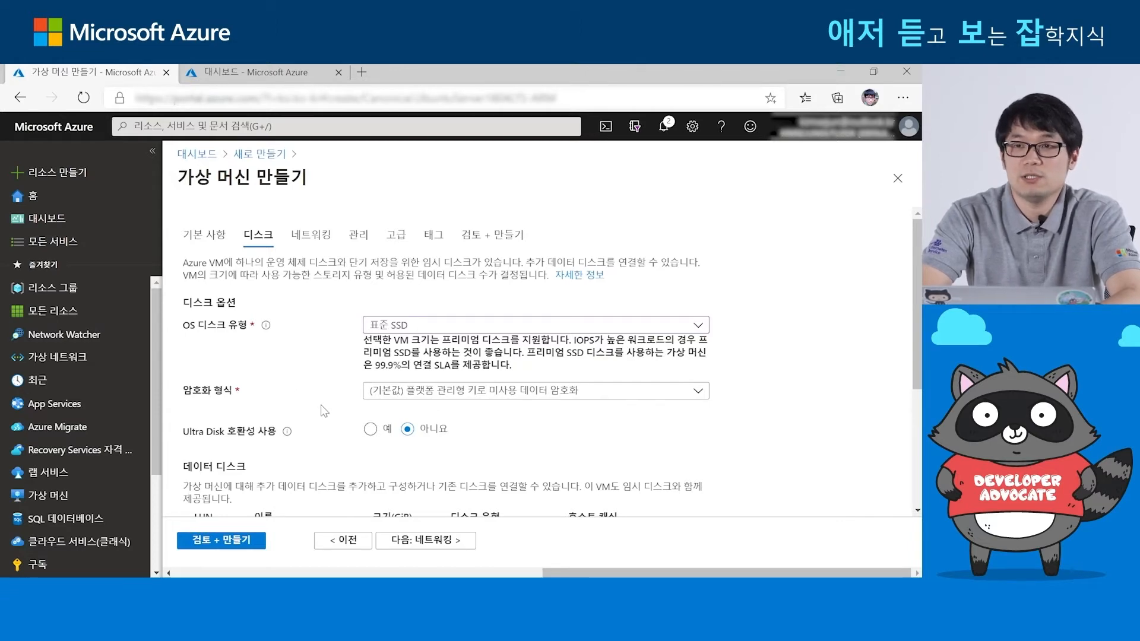
Proceed to the networking settings and allow inbound HTTP (80) in addition to SSH (22), keeping the selected virtual network
click(424, 543)
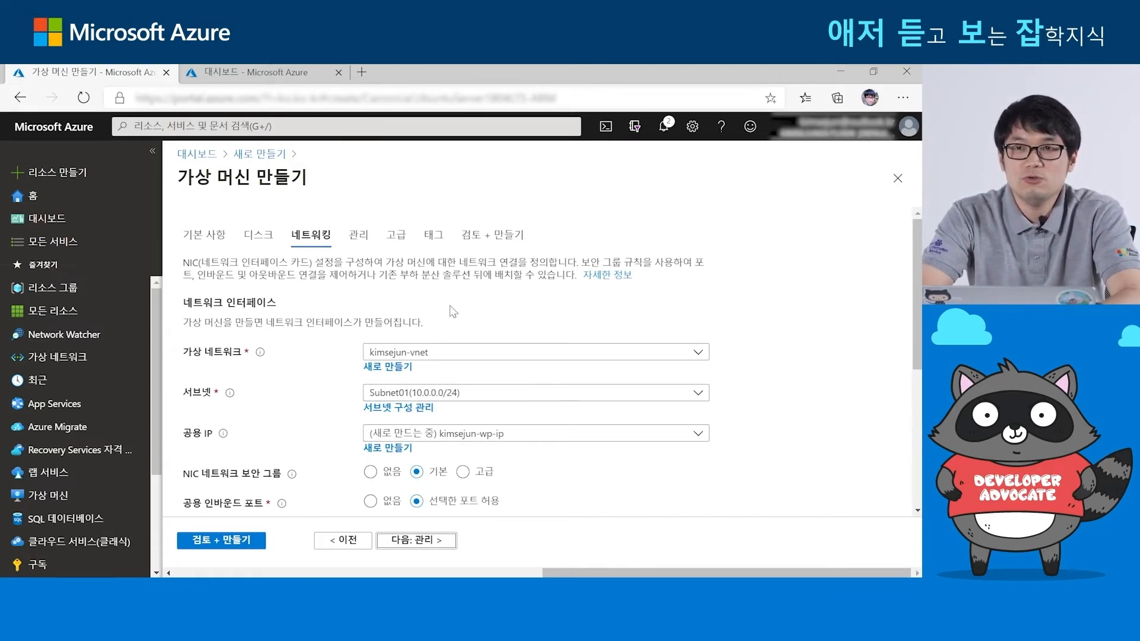
click(471, 353)
click(471, 354)
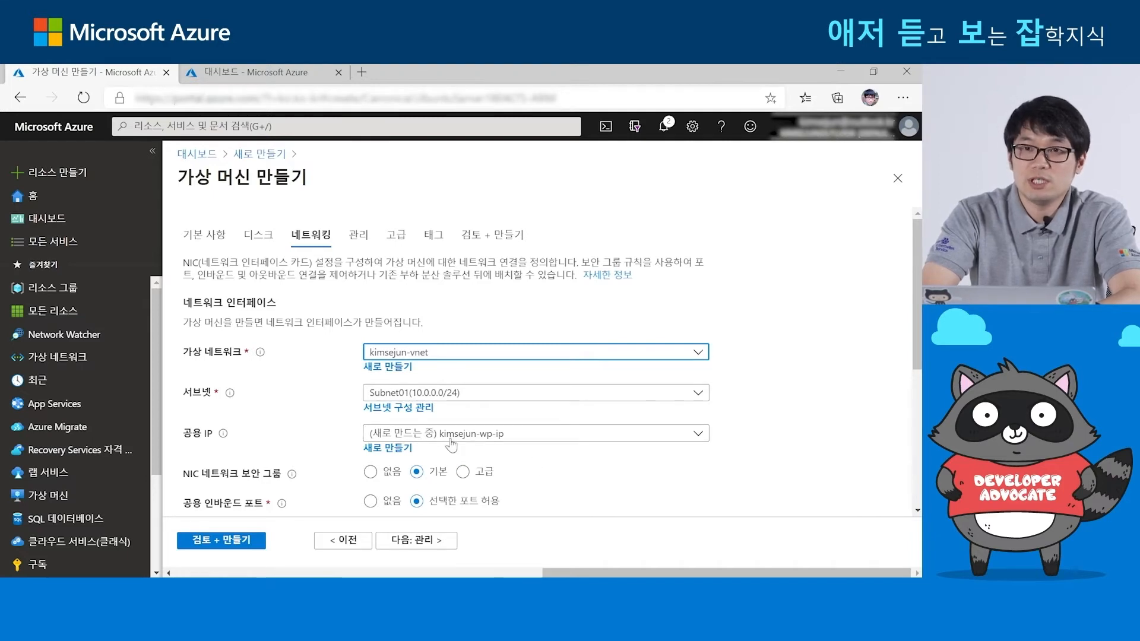
scroll(582, 478, down, 2)
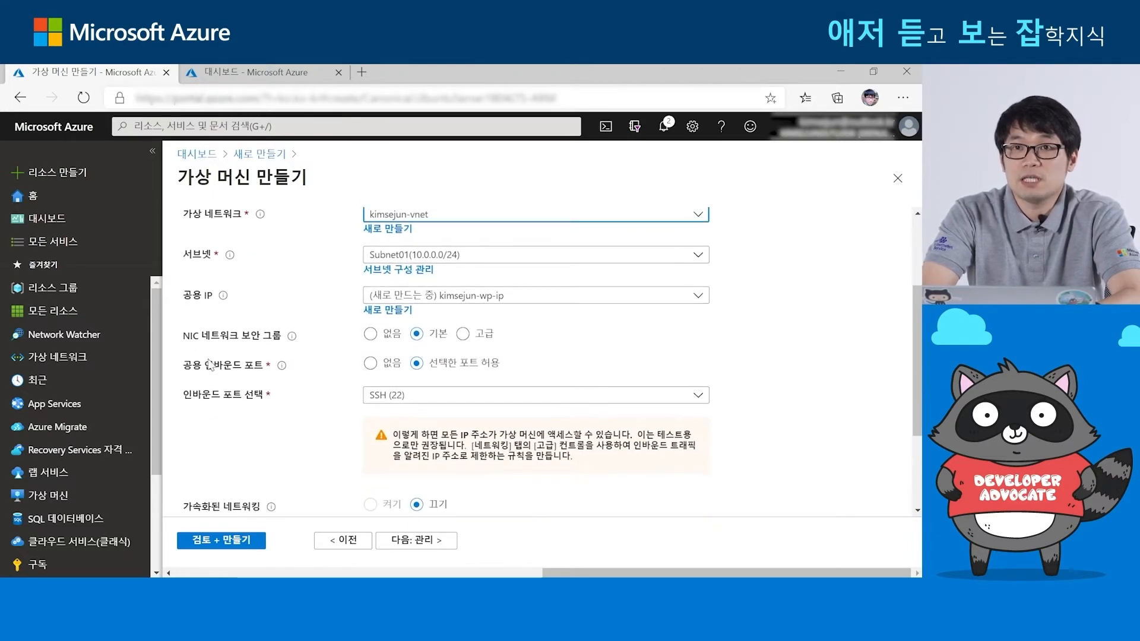
click(455, 399)
click(376, 330)
click(310, 456)
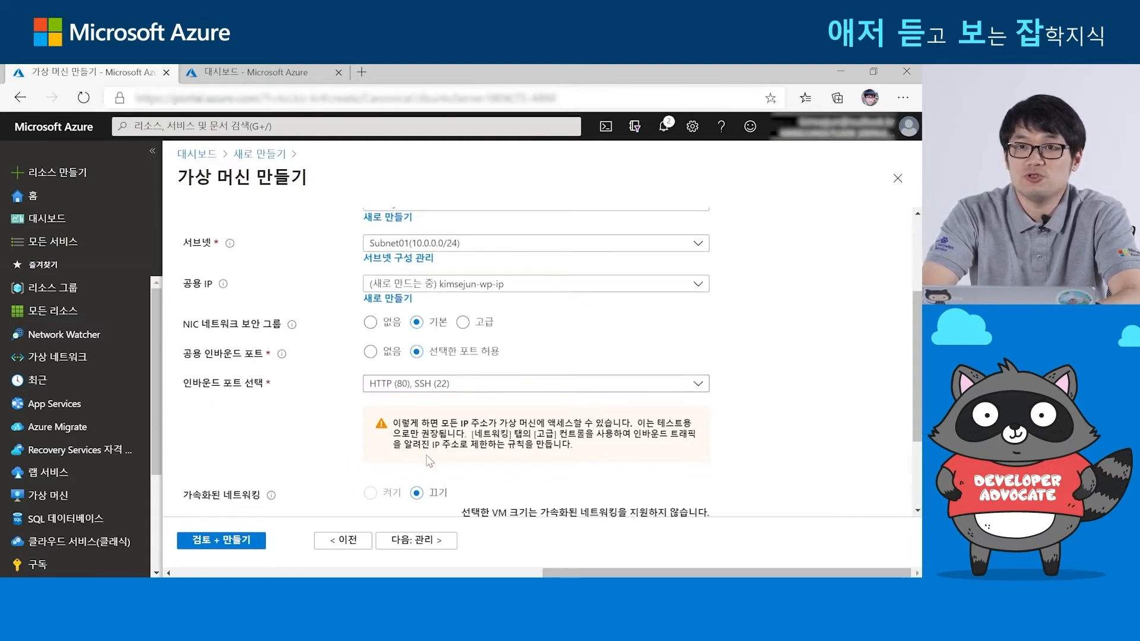
scroll(430, 461, down, 2)
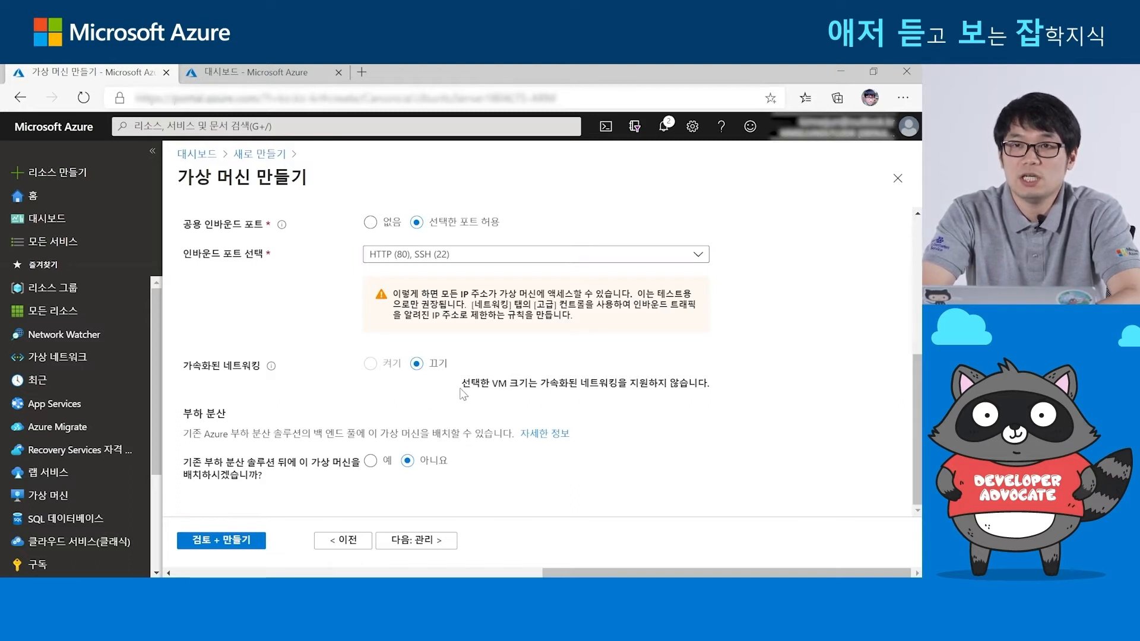
Proceed to the management settings and review the Azure Security Center and boot diagnostics sections
click(427, 542)
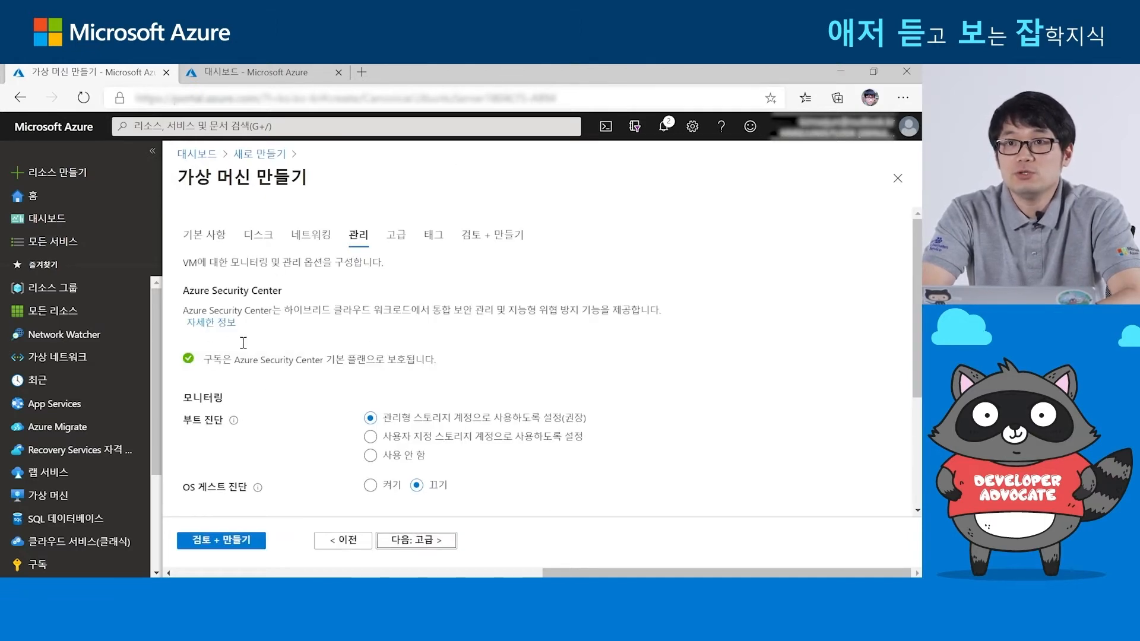
drag(452, 364, 208, 355)
click(495, 366)
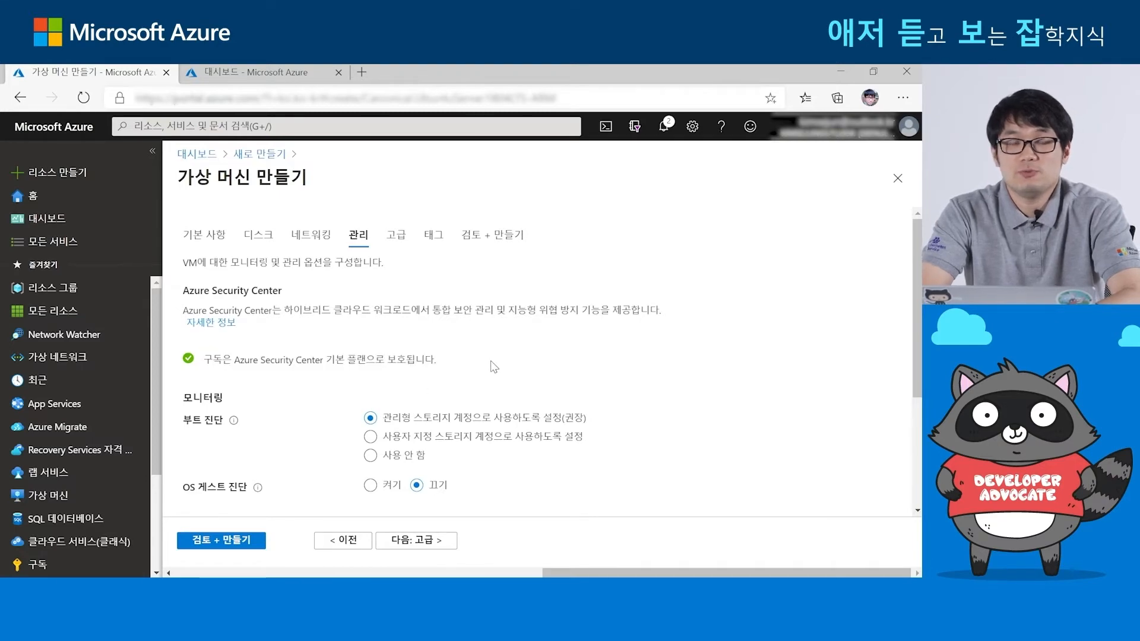
scroll(491, 375, down, 2)
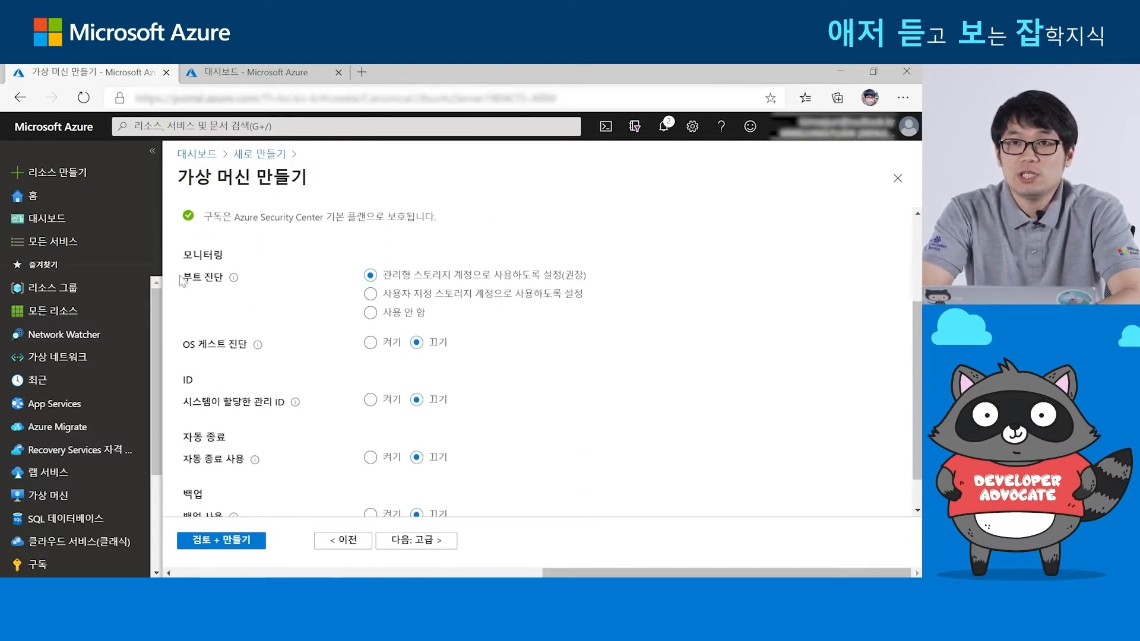
drag(183, 278, 230, 279)
click(306, 305)
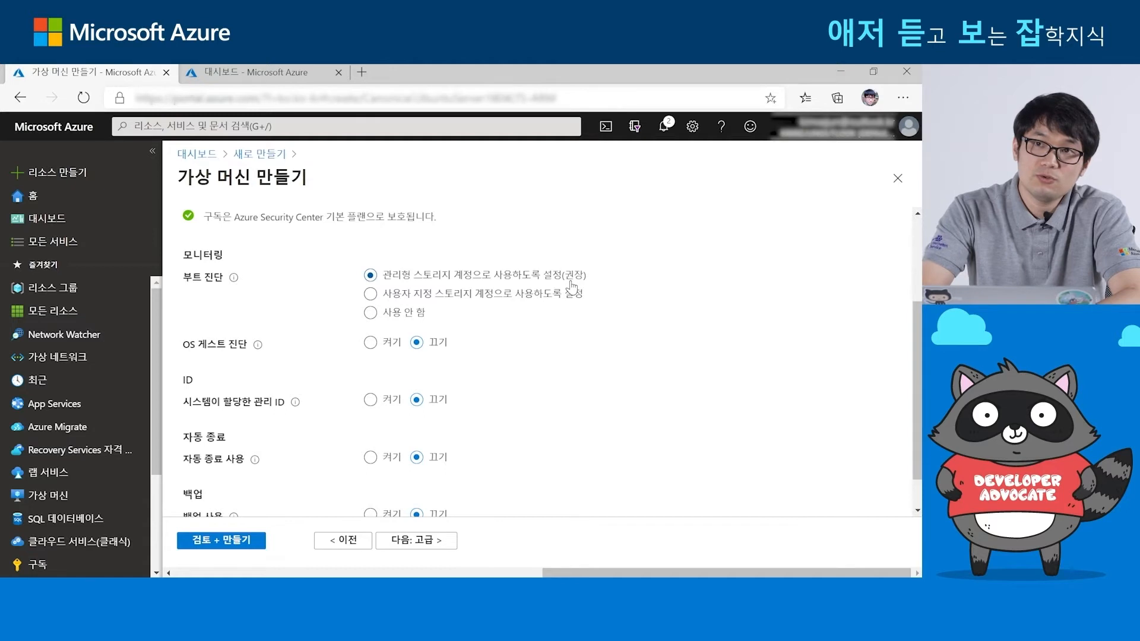
Try the custom storage account and disabled options for boot diagnostics, then restore the recommended managed storage account
click(369, 295)
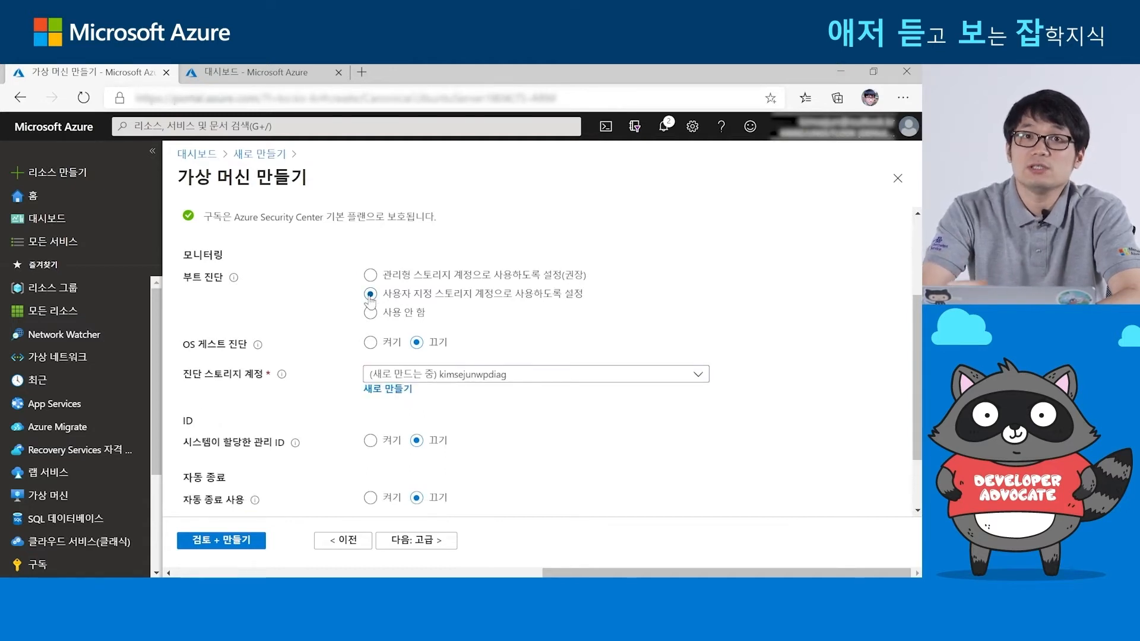
click(371, 313)
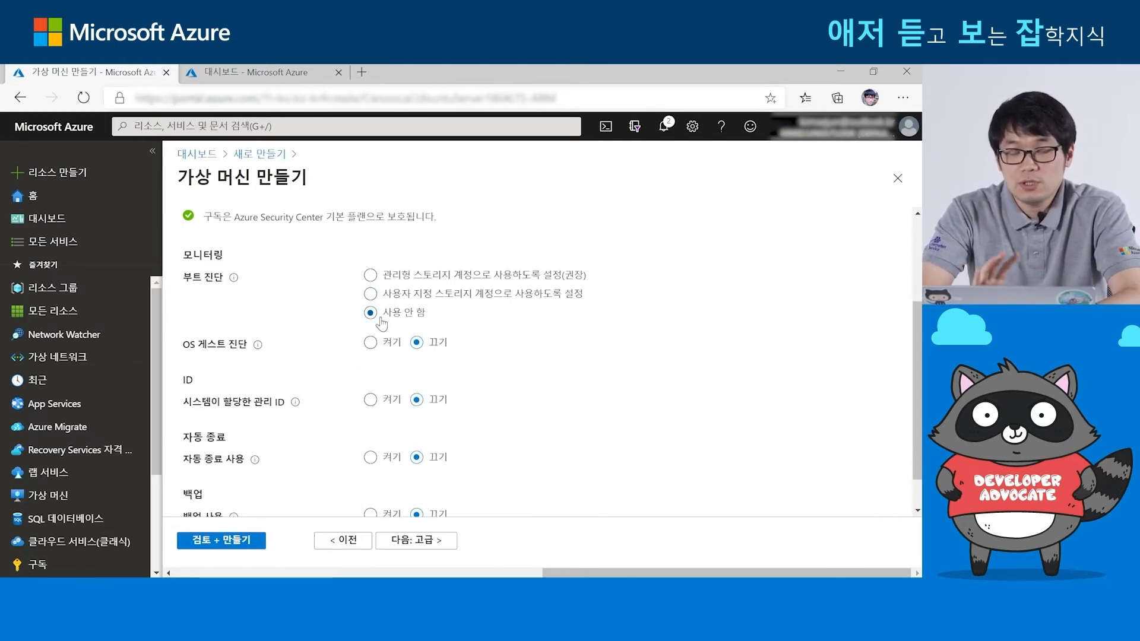
click(371, 275)
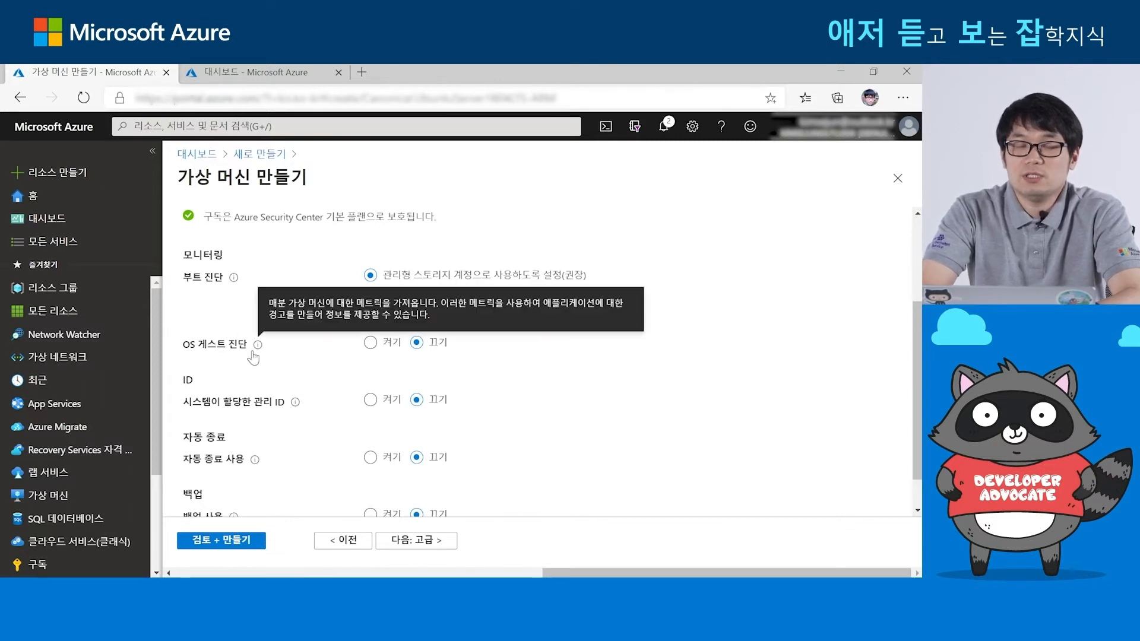
Try turning on OS guest diagnostics and the system-assigned managed identity, switching each back off
click(386, 344)
click(426, 346)
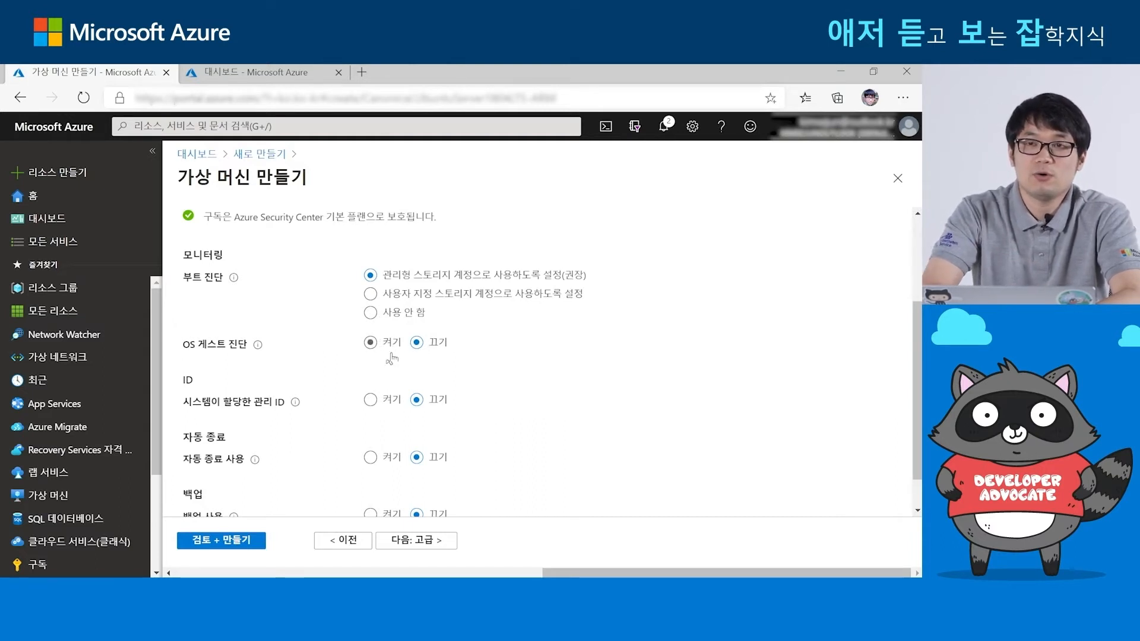
scroll(308, 367, down, 1)
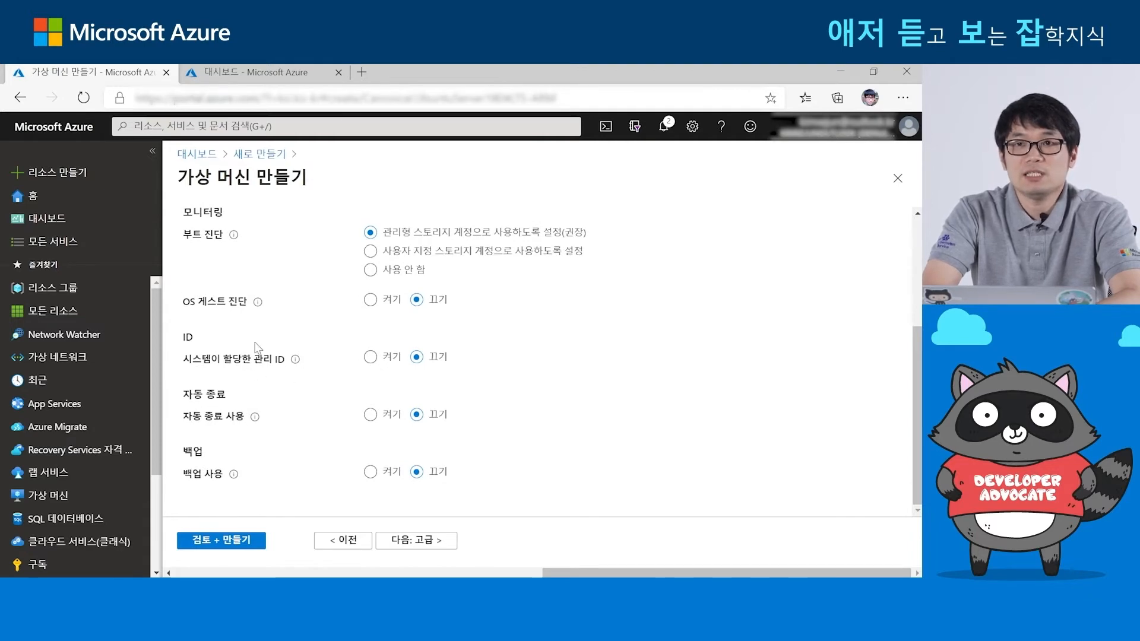
click(392, 363)
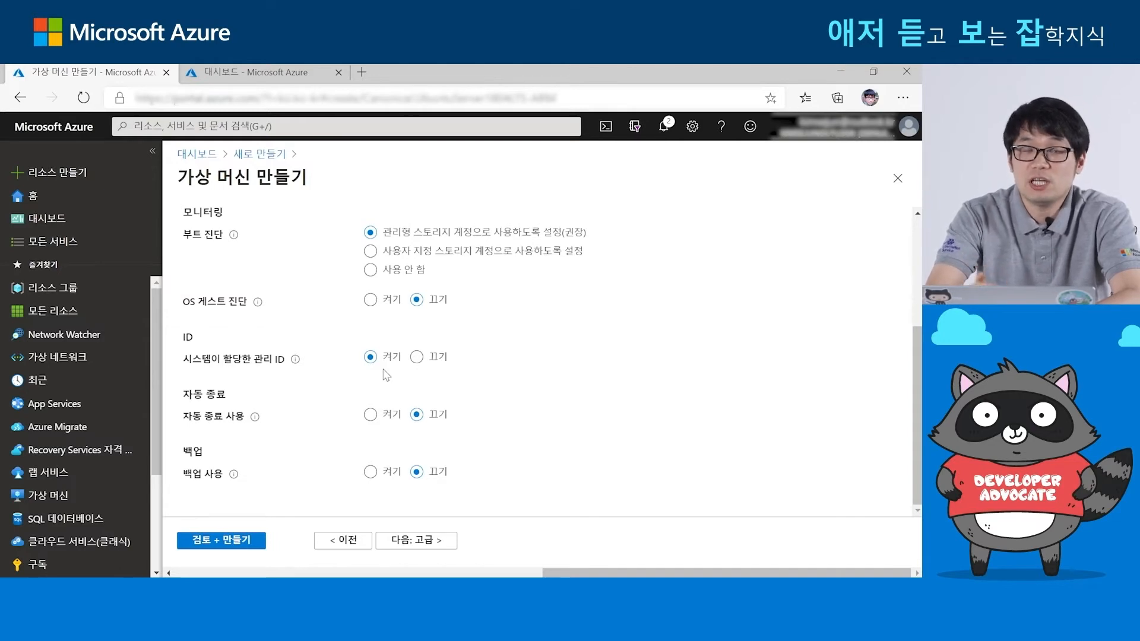
click(430, 365)
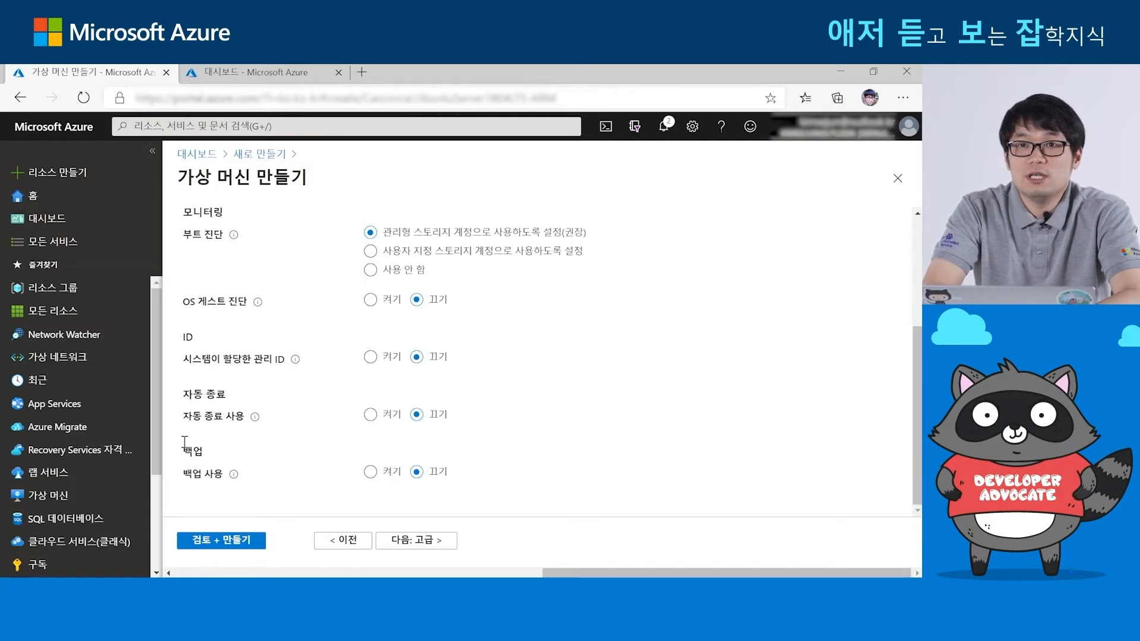
Enable auto-shutdown for the virtual machine and set its time zone to (UTC+09:00) 서울
click(390, 418)
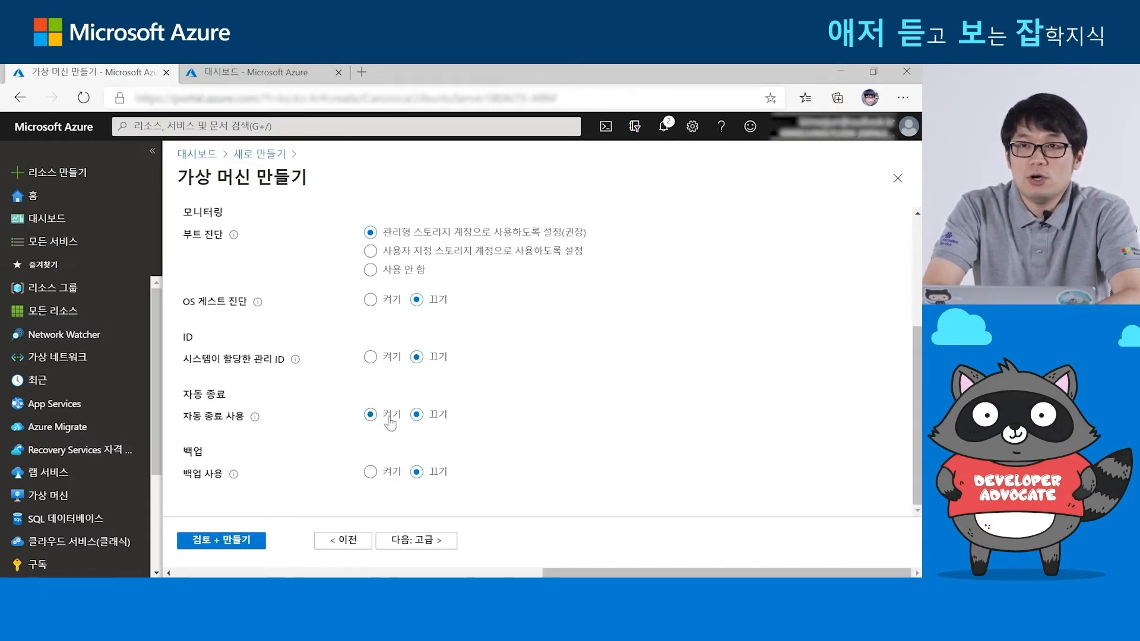
scroll(415, 368, down, 2)
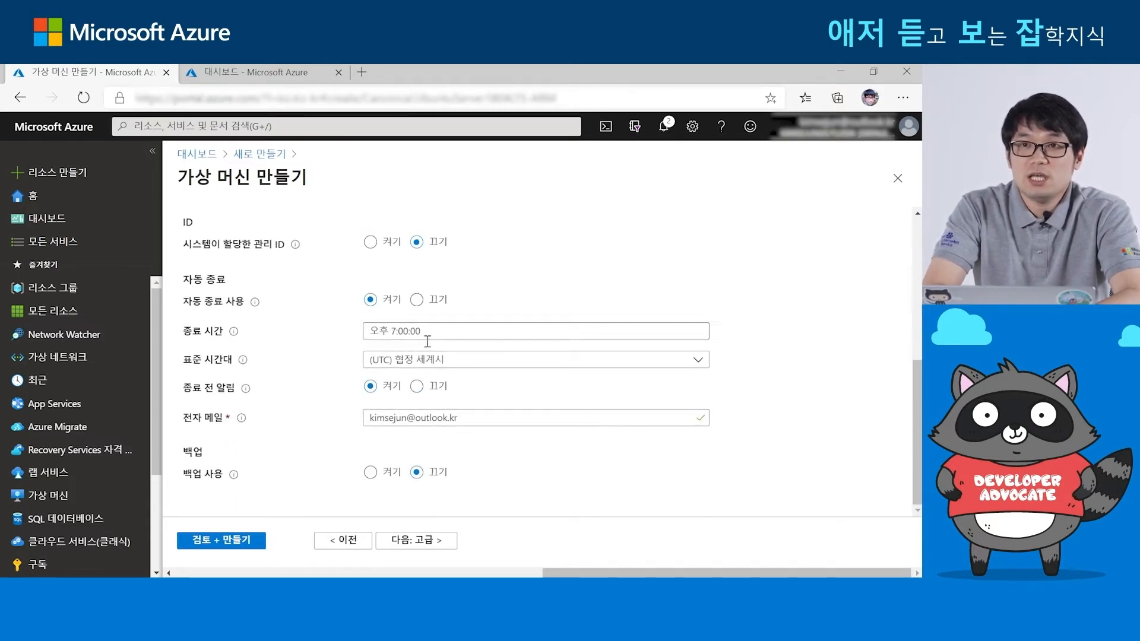
click(433, 360)
scroll(458, 441, down, 15)
scroll(457, 441, down, 4)
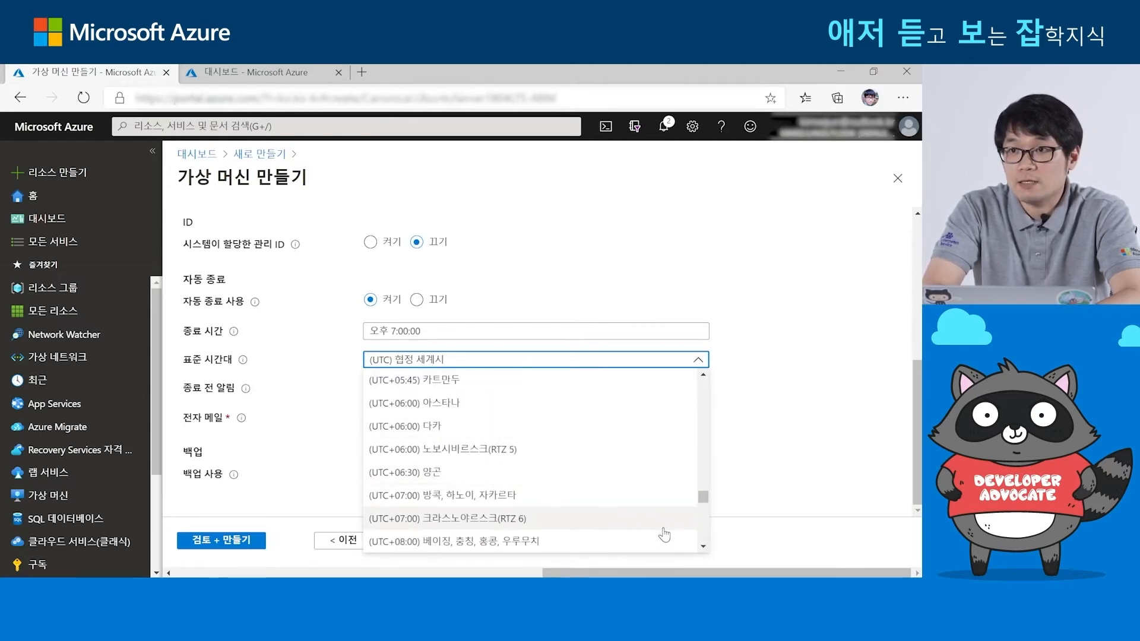
click(708, 531)
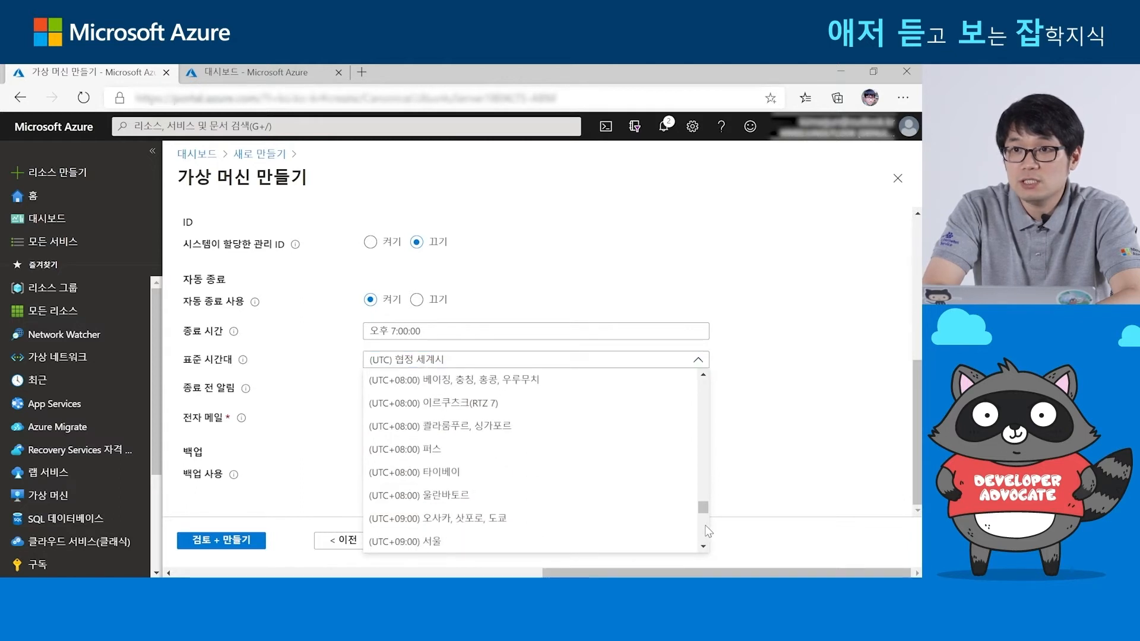
click(537, 541)
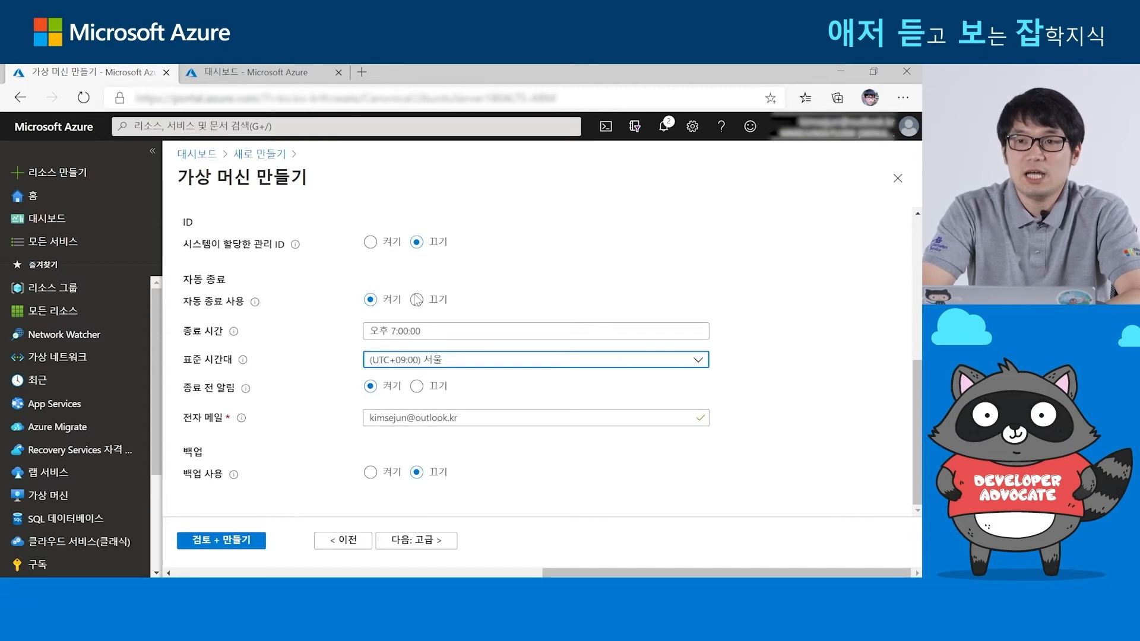
Try turning off the pre-shutdown notification and turn it back on, then disable auto-shutdown for the virtual machine
click(416, 386)
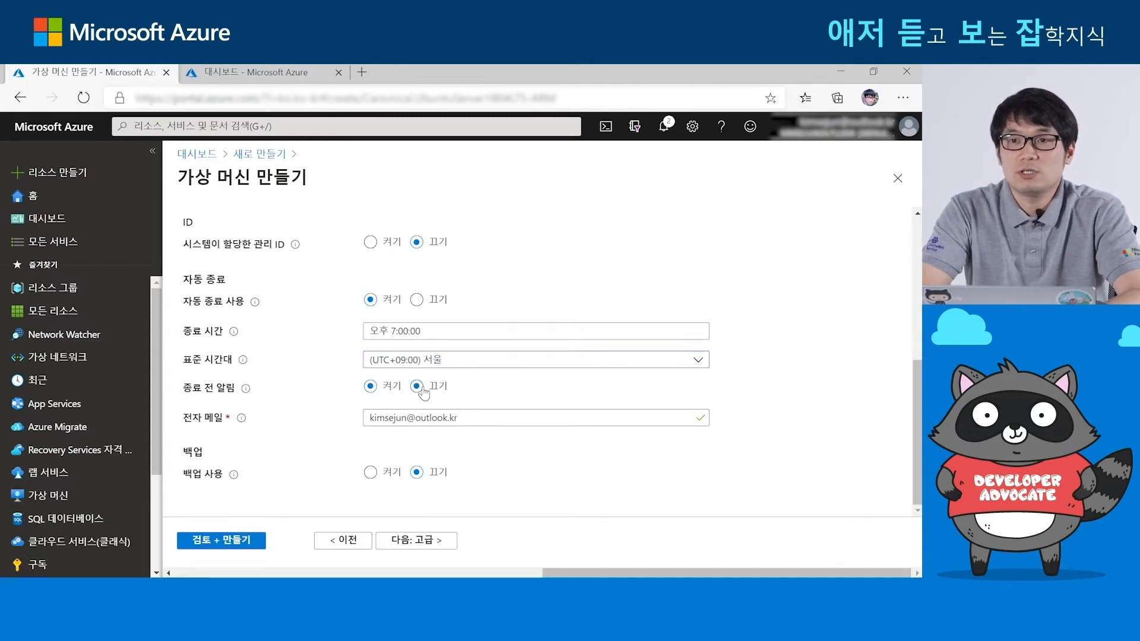
click(370, 415)
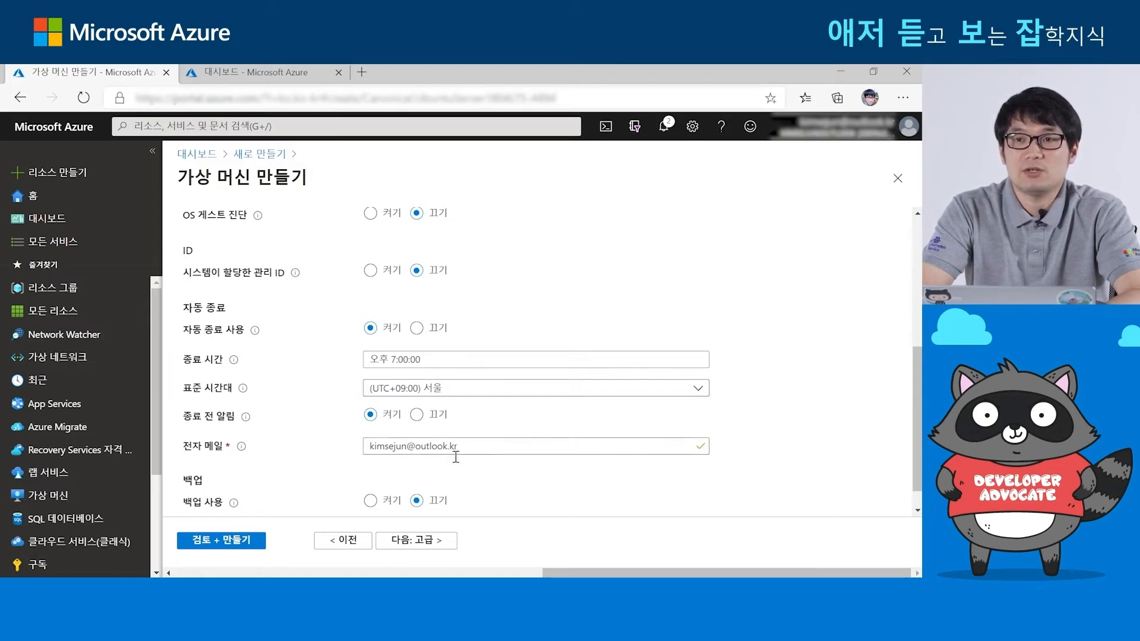
click(431, 331)
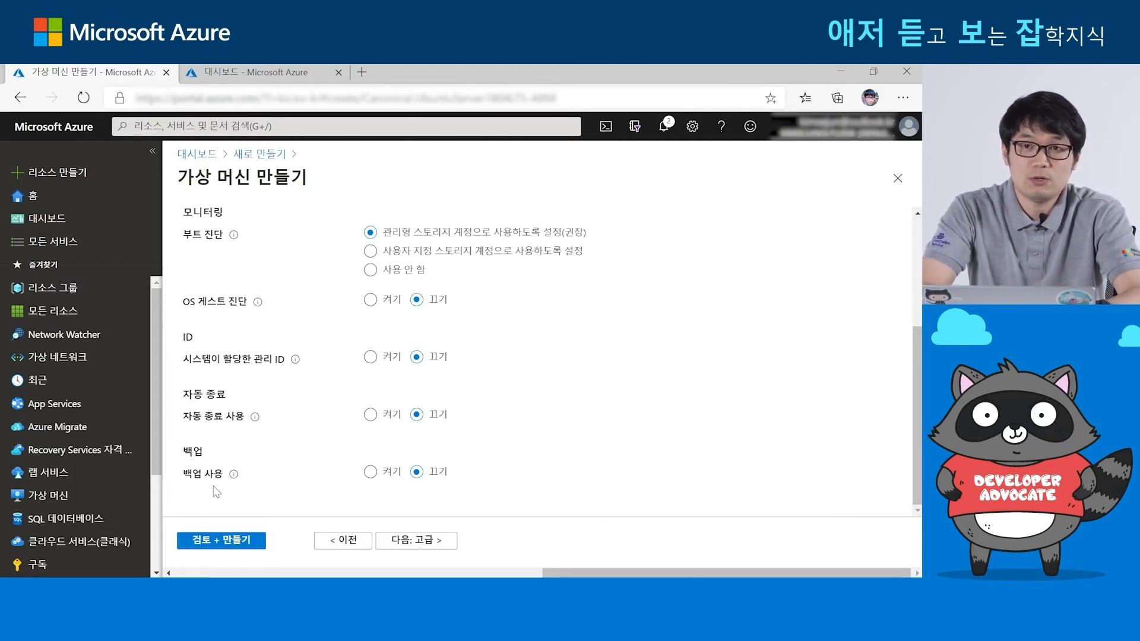
Try turning on backup for the virtual machine to view its vault and policy options, then switch it back off
click(370, 472)
scroll(474, 472, down, 2)
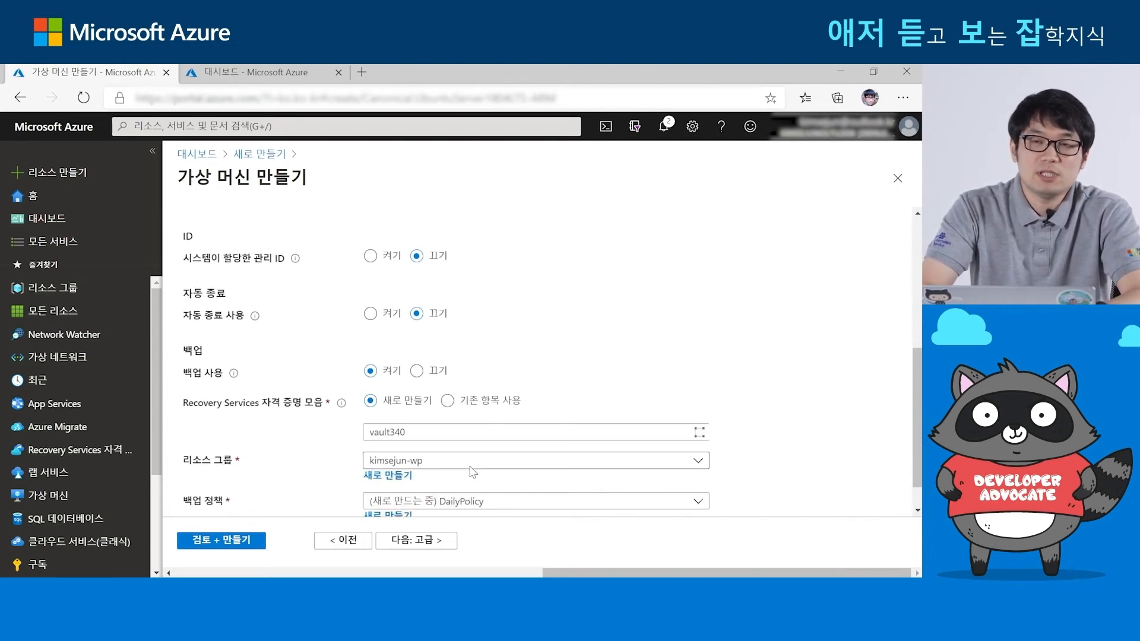
click(419, 374)
scroll(609, 340, up, 3)
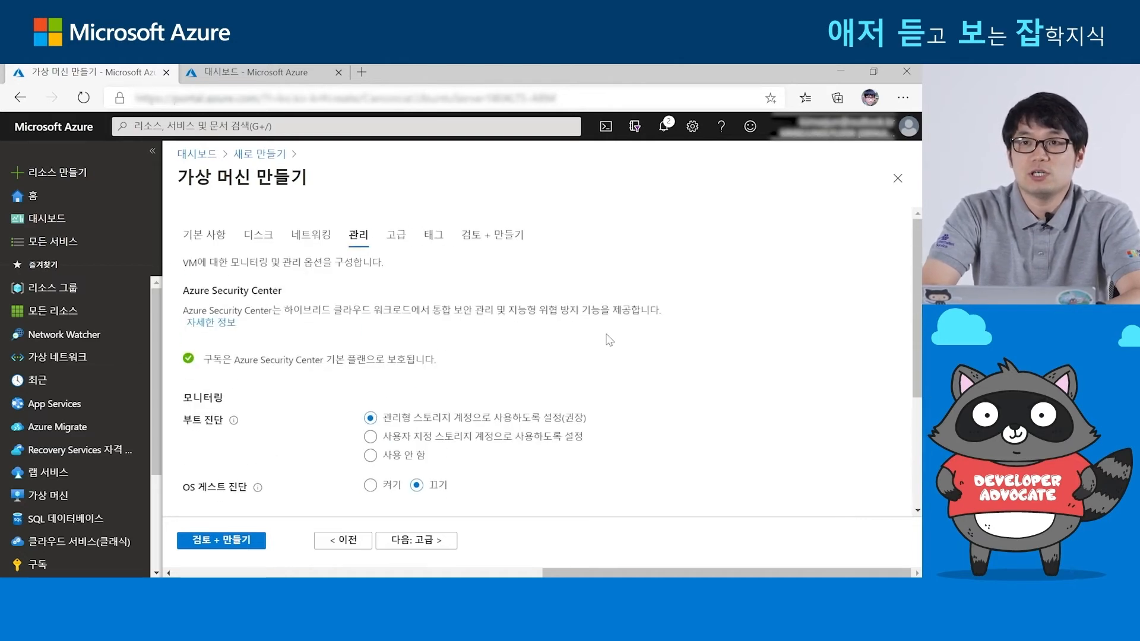
Proceed to the advanced settings and review the extensions, custom data and Cloud-init, host and proximity placement group sections
click(414, 541)
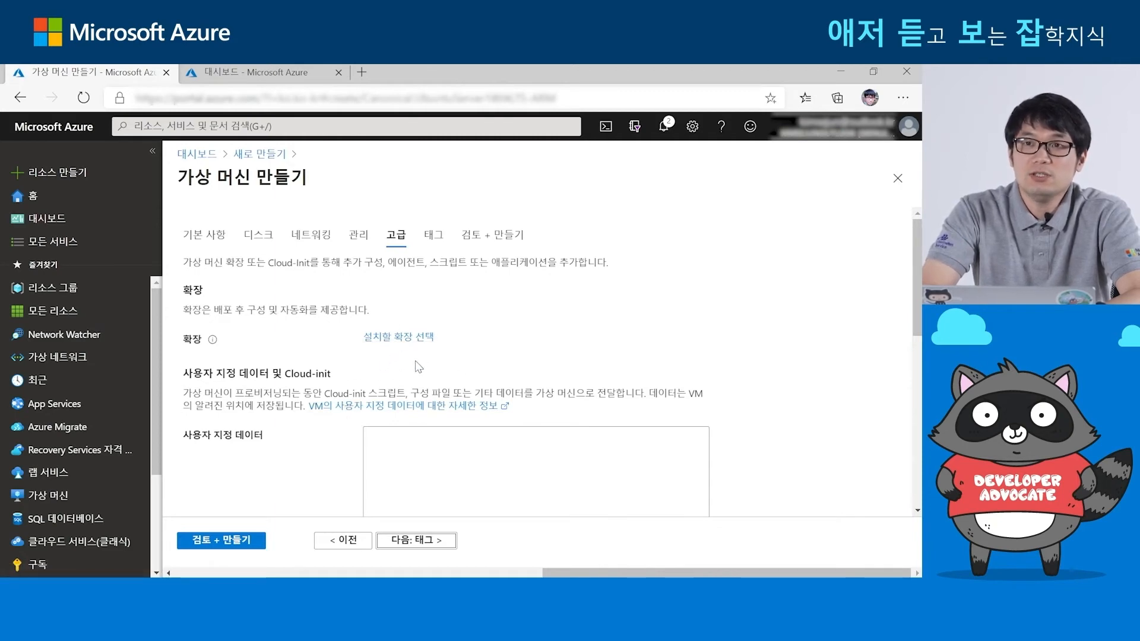
scroll(323, 436, down, 1)
scroll(323, 437, down, 3)
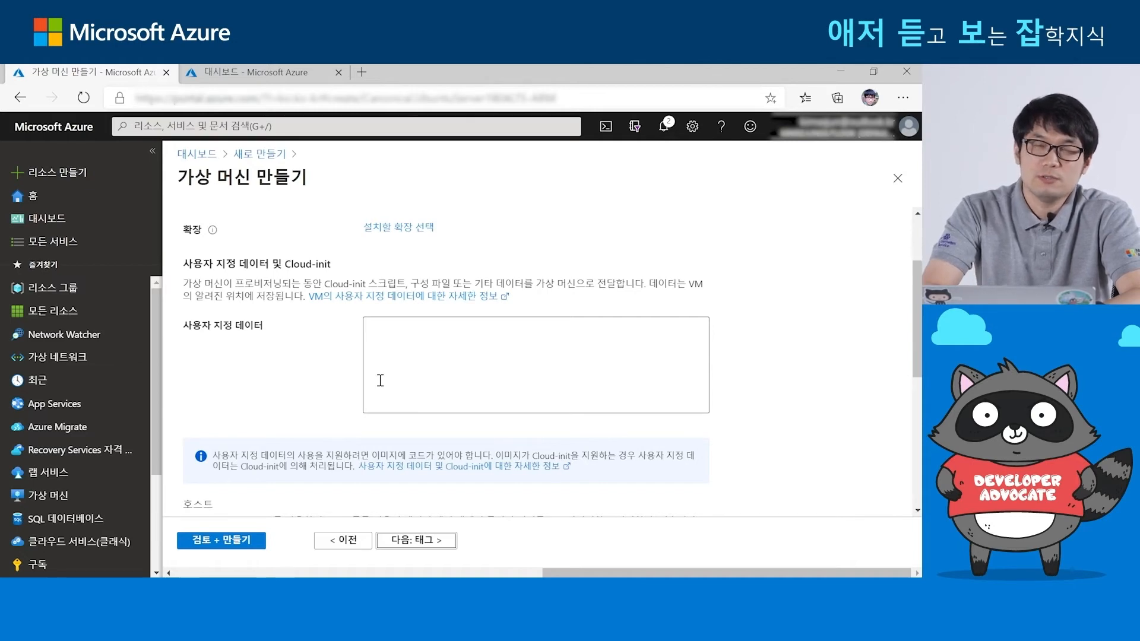
drag(286, 263, 339, 267)
click(324, 357)
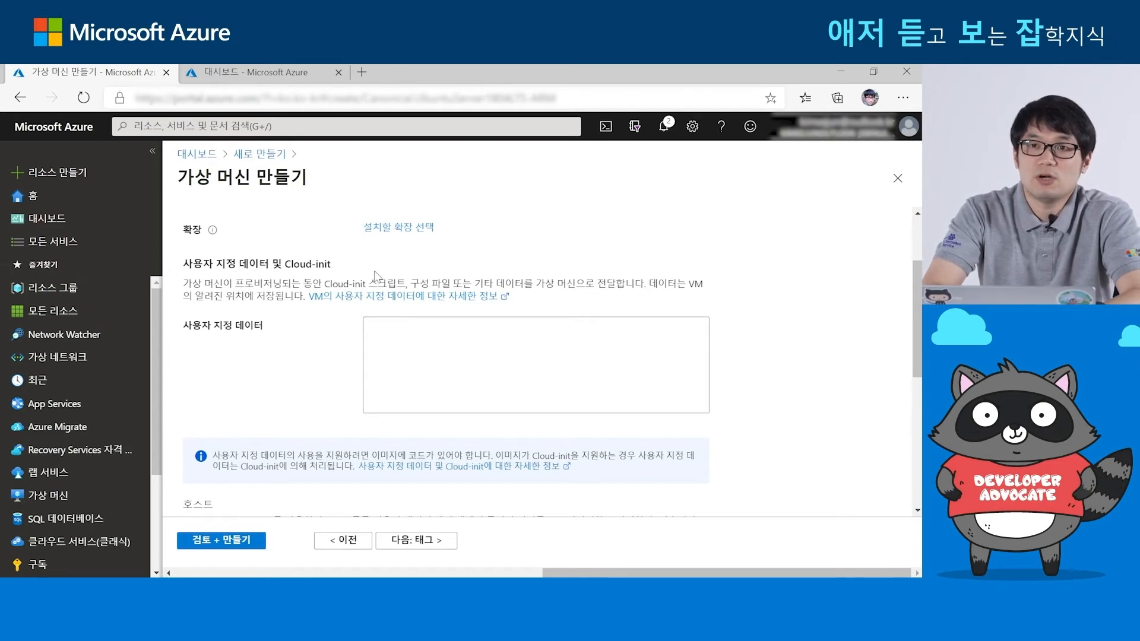
scroll(315, 390, down, 5)
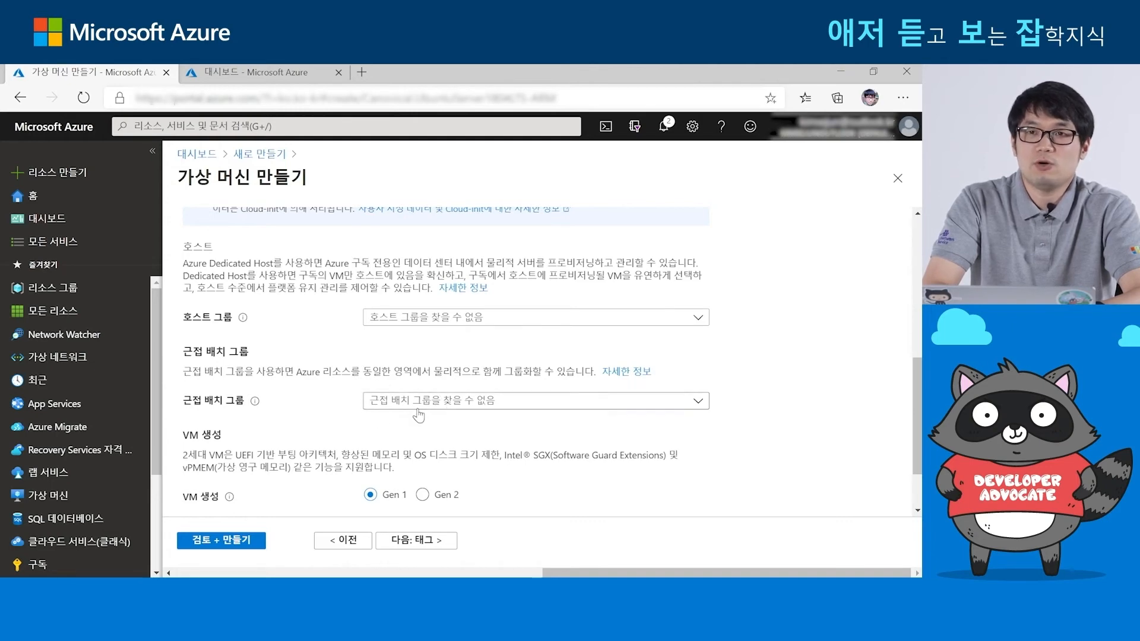
Try the Gen 2 option for the VM generation, then restore Gen 1
scroll(316, 453, down, 1)
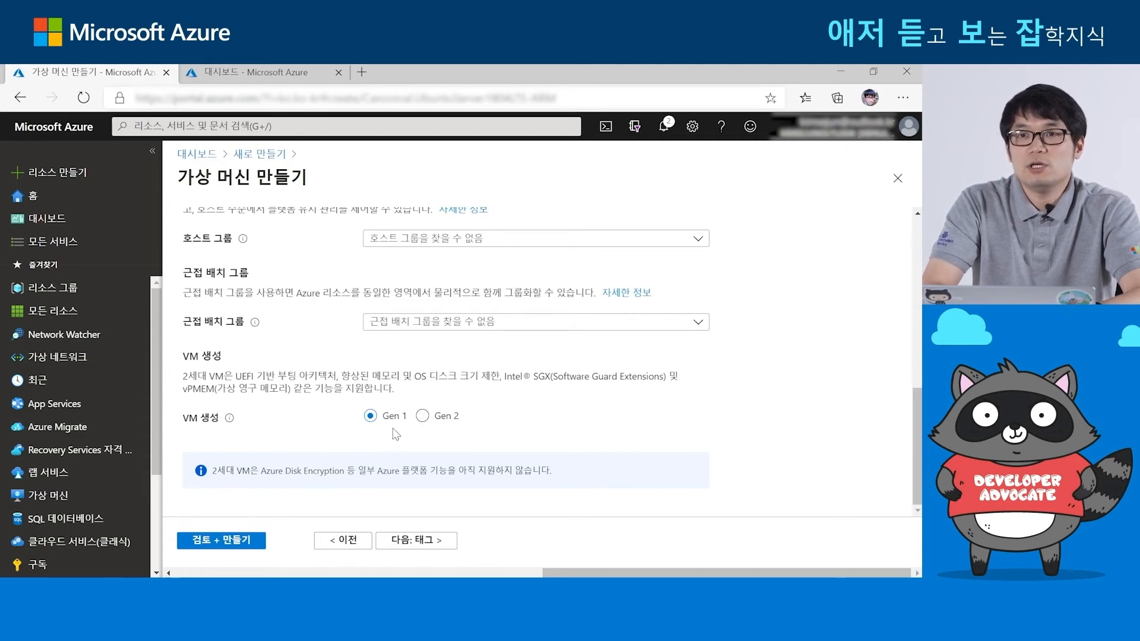
double_click(244, 377)
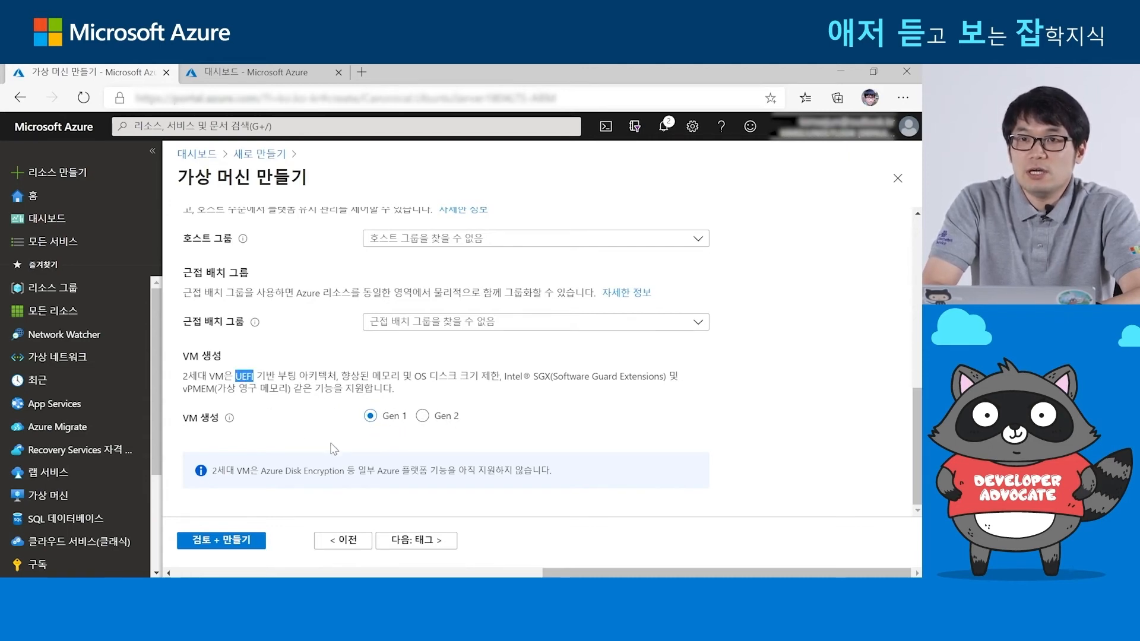
click(440, 419)
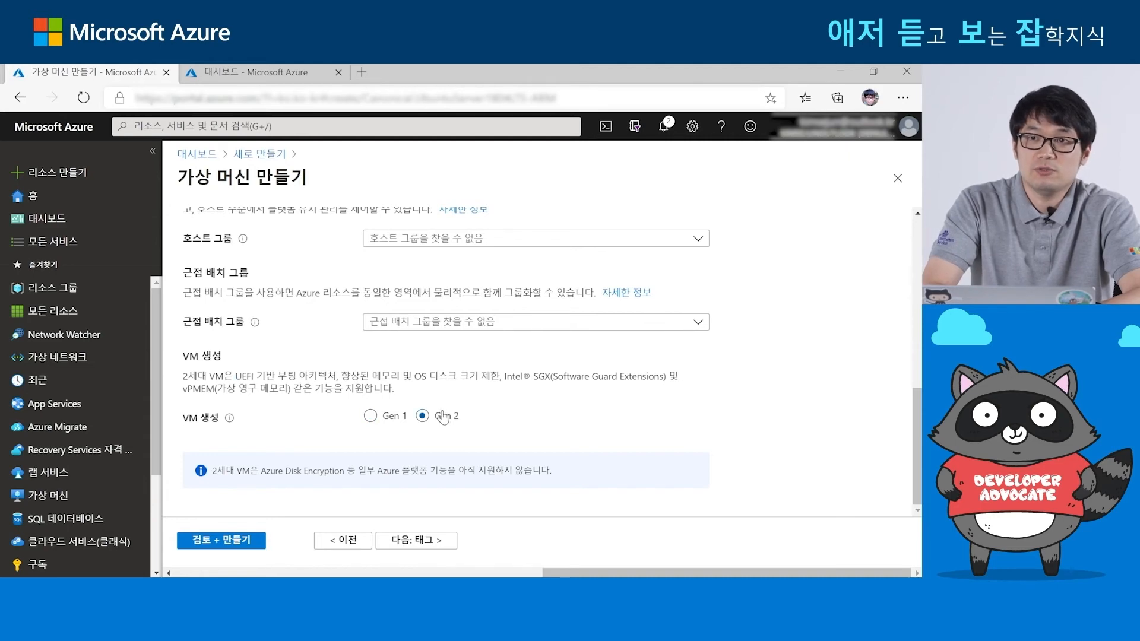
click(372, 417)
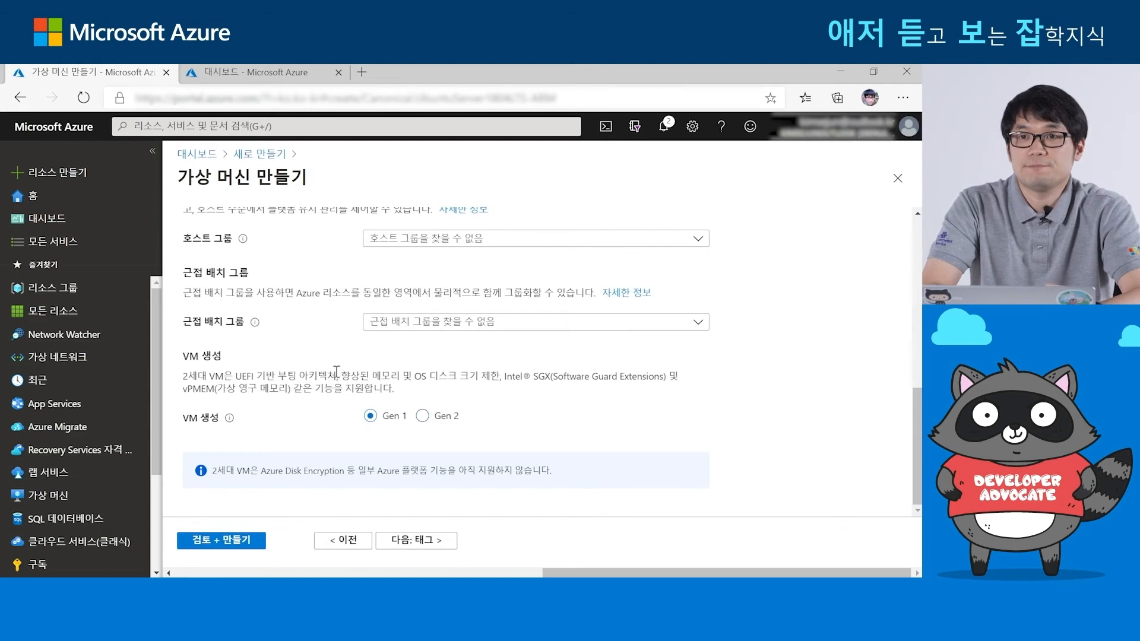
Browse the installable extensions, choose Custom Script For Linux and start configuring its installation
scroll(329, 364, up, 5)
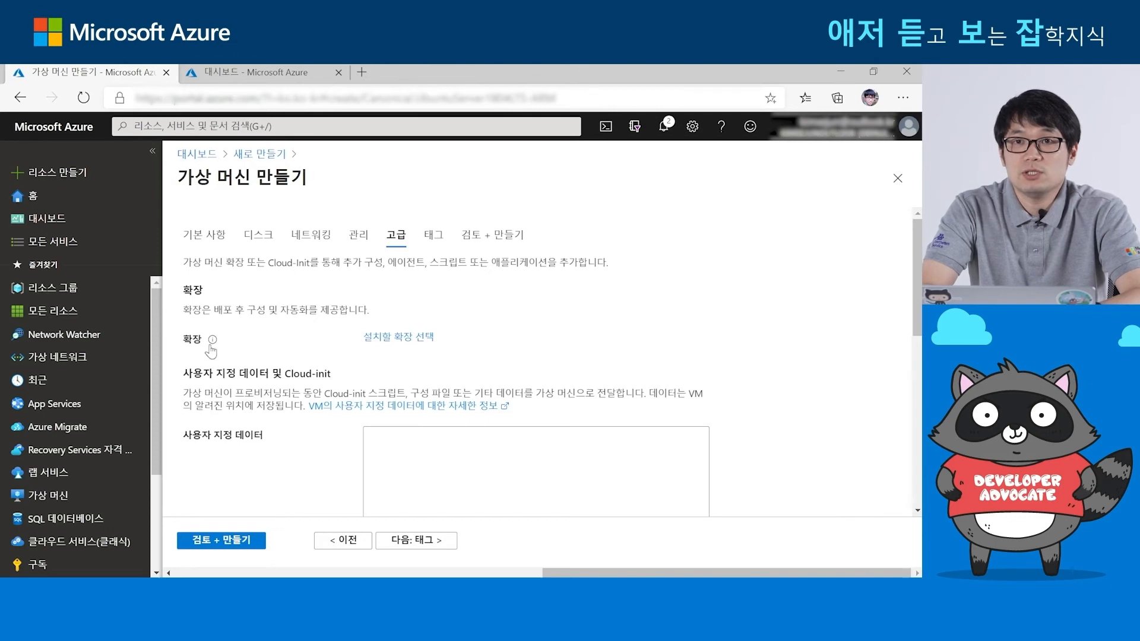
click(404, 339)
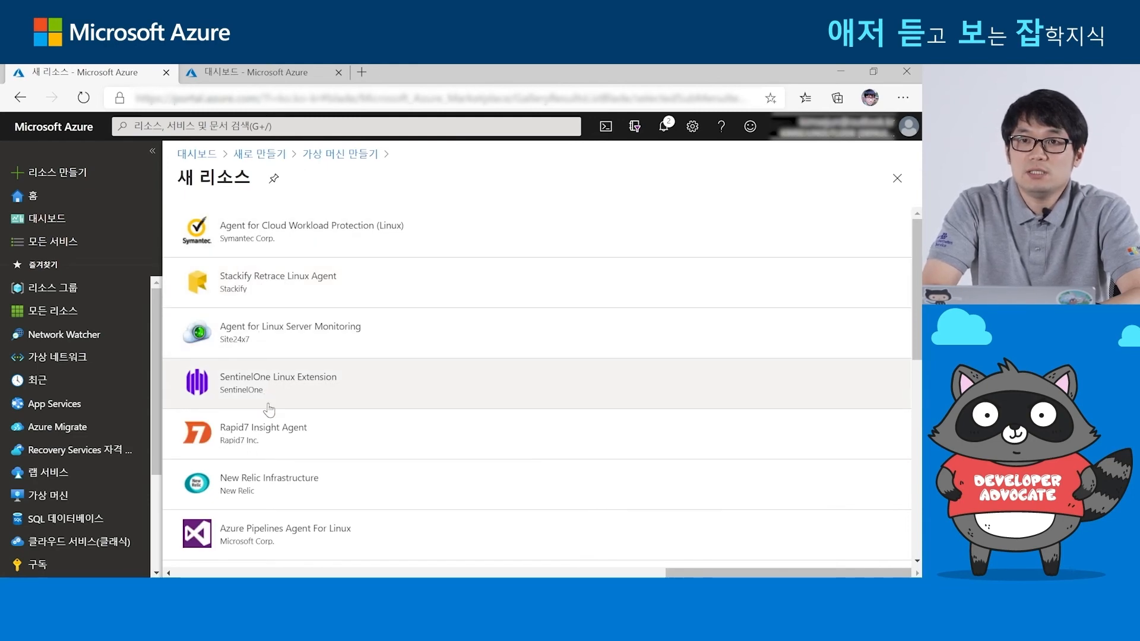
scroll(264, 428, down, 3)
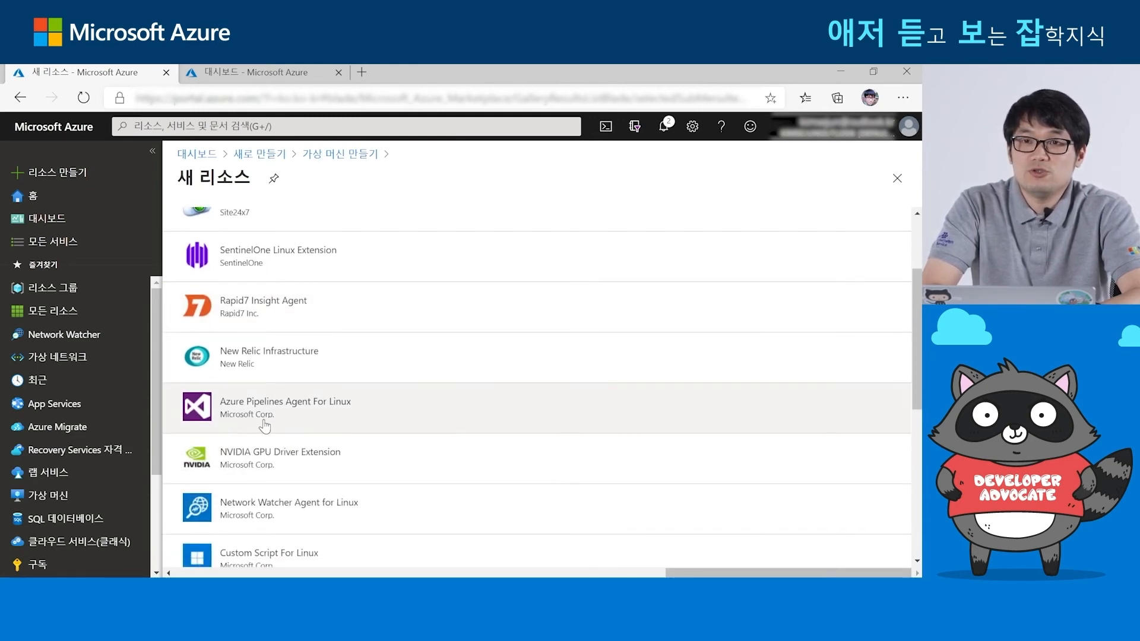
scroll(255, 416, down, 3)
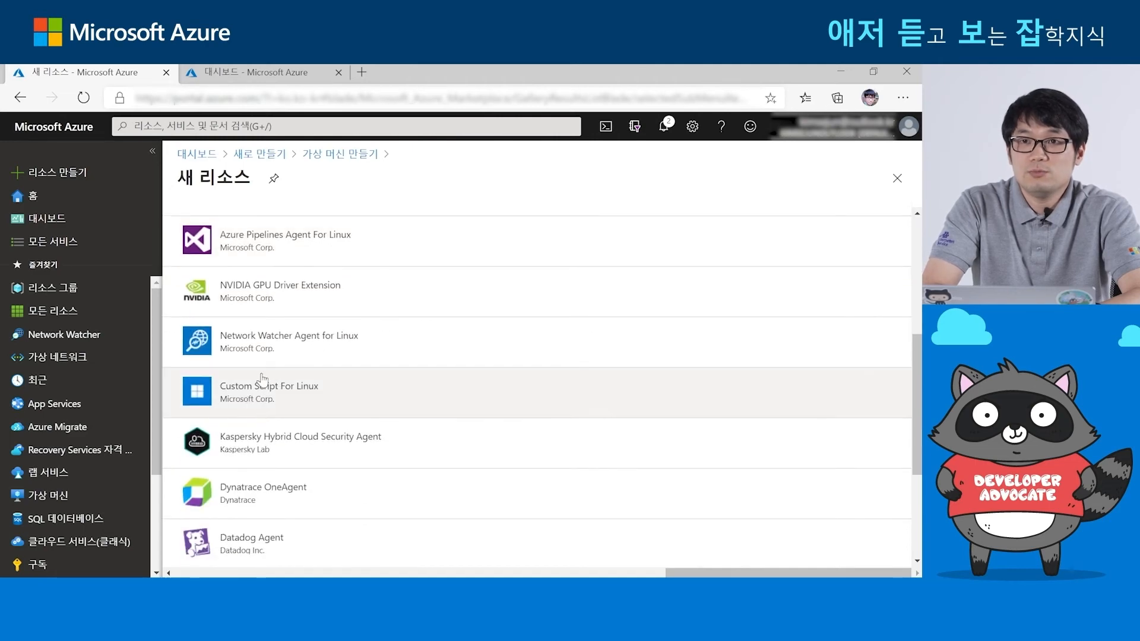
scroll(249, 410, down, 3)
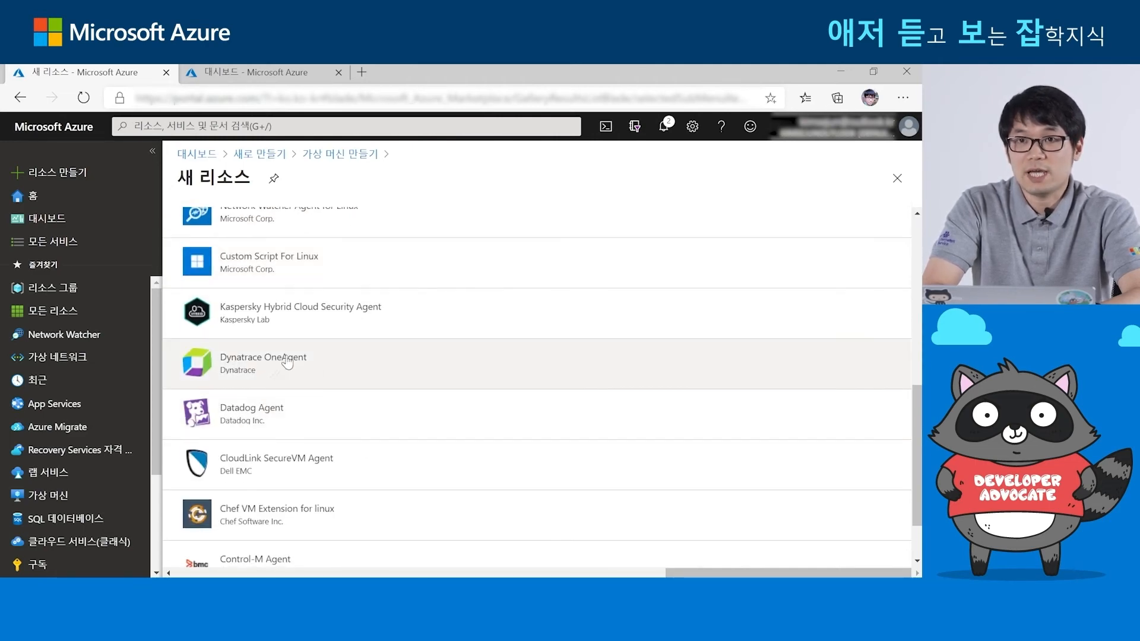
scroll(301, 403, down, 2)
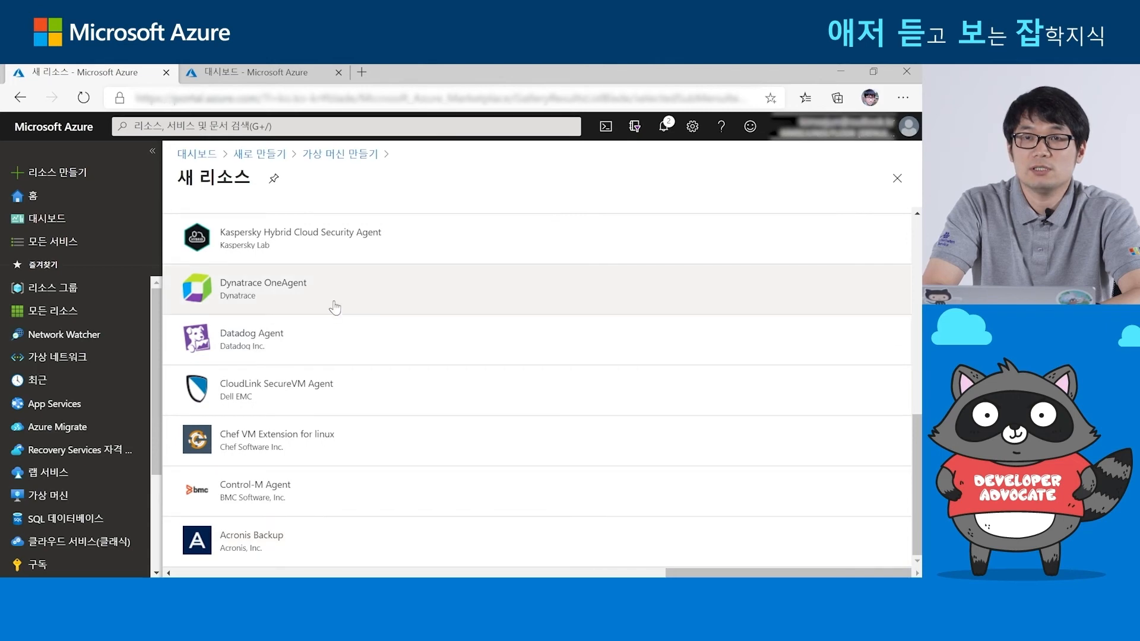
scroll(333, 309, up, 5)
scroll(335, 307, up, 1)
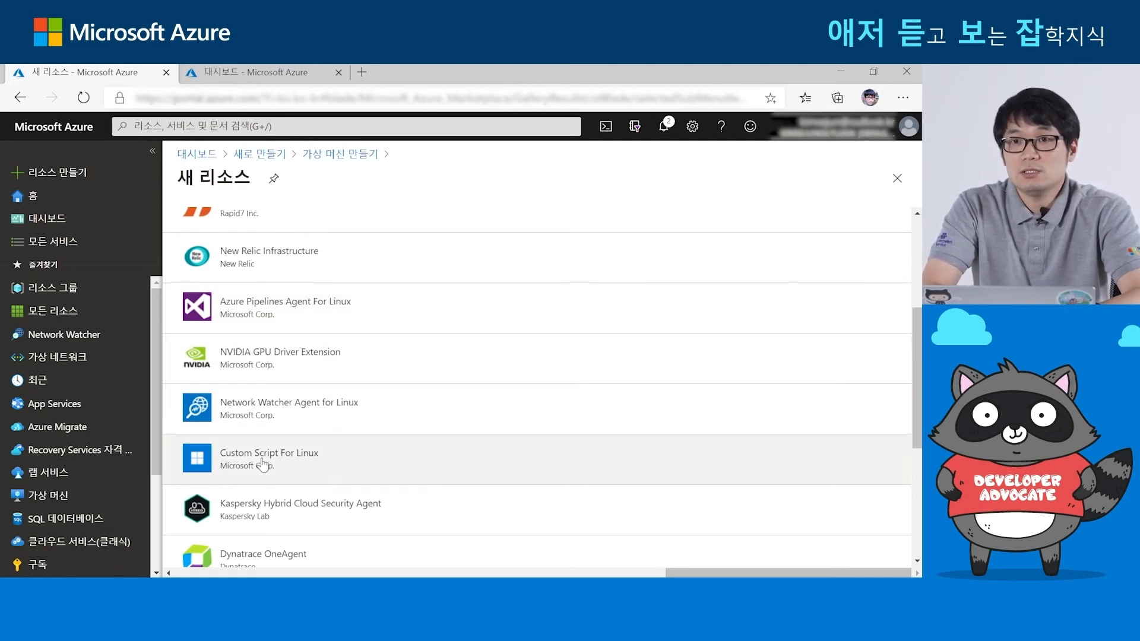
click(327, 472)
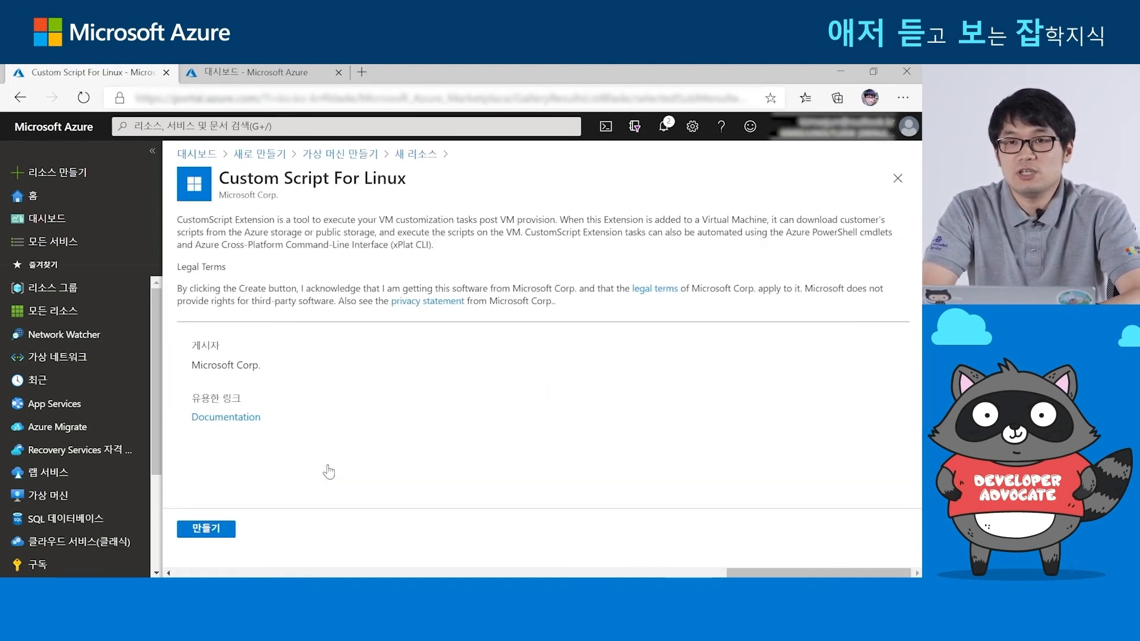
click(209, 536)
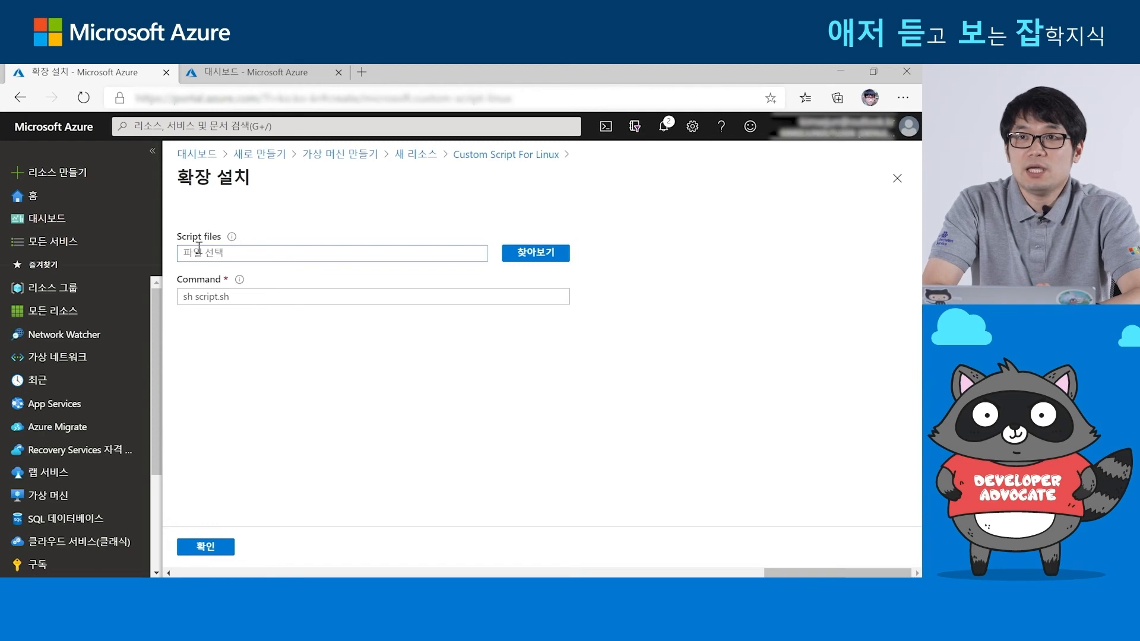
Create a storage account for the extension's script files, entering a unique account name and choosing StorageV2(범용 v2) with LRS replication
click(554, 255)
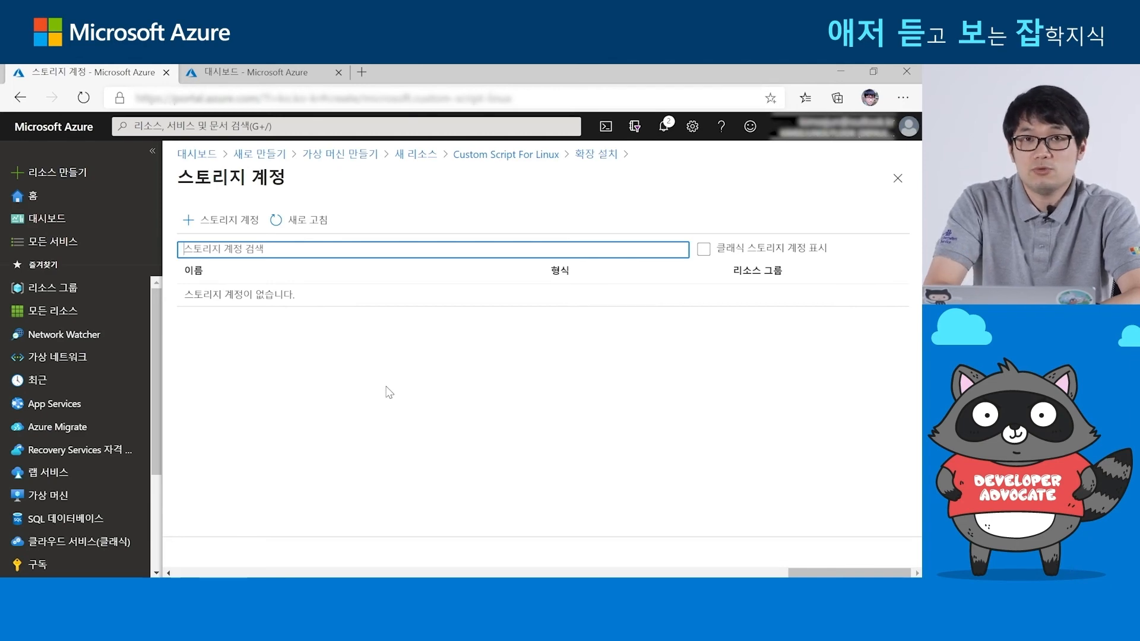
click(208, 220)
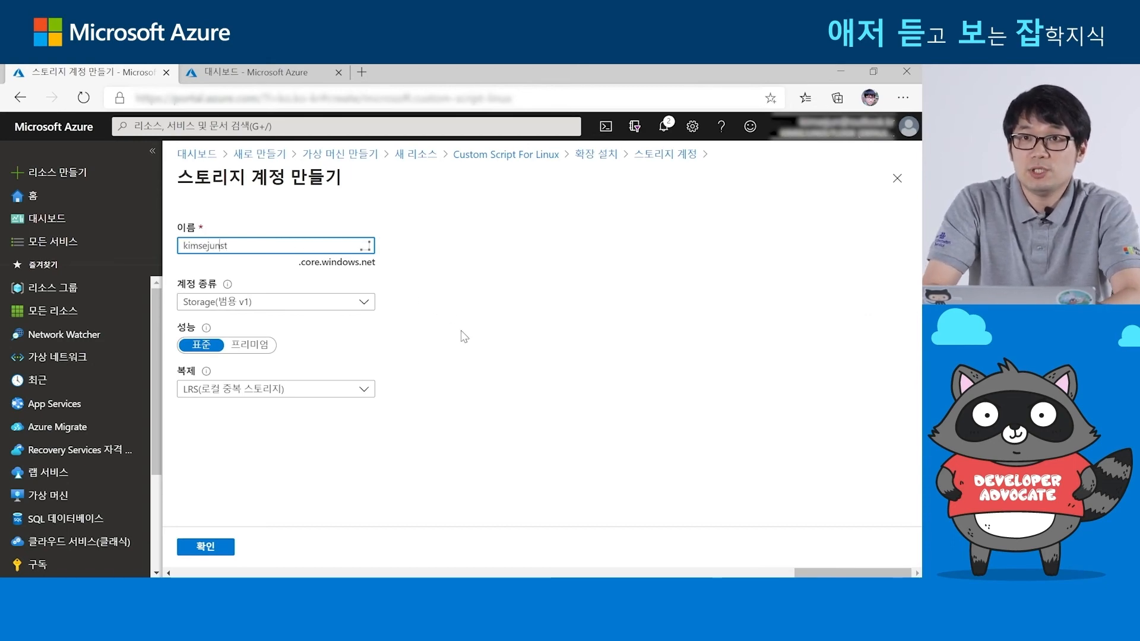
text(p)
click(454, 362)
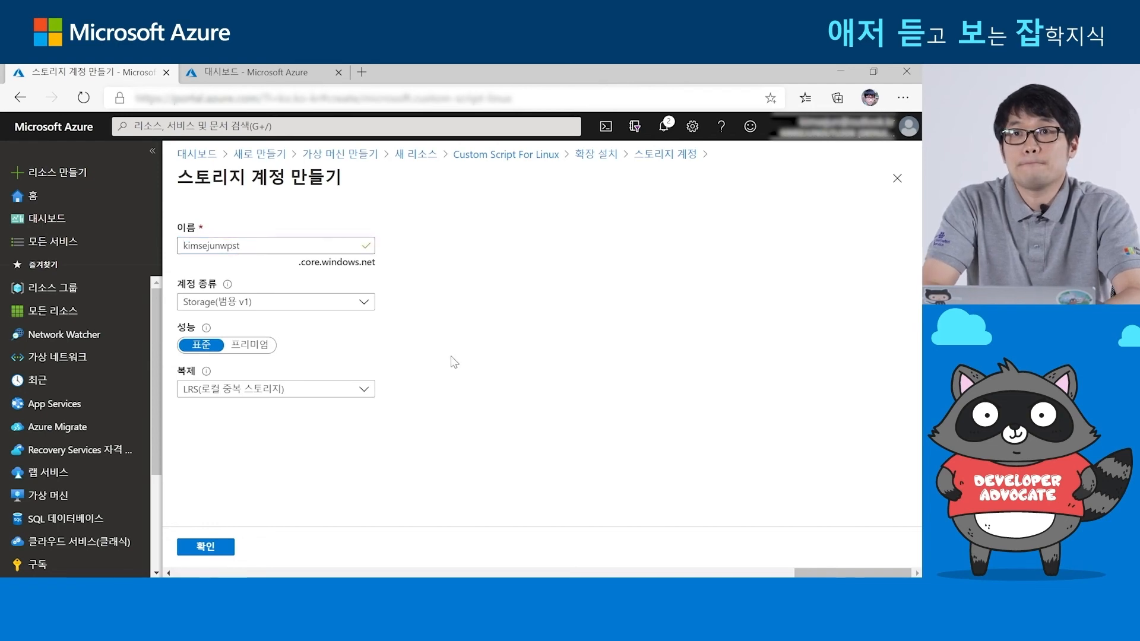
click(288, 304)
click(244, 326)
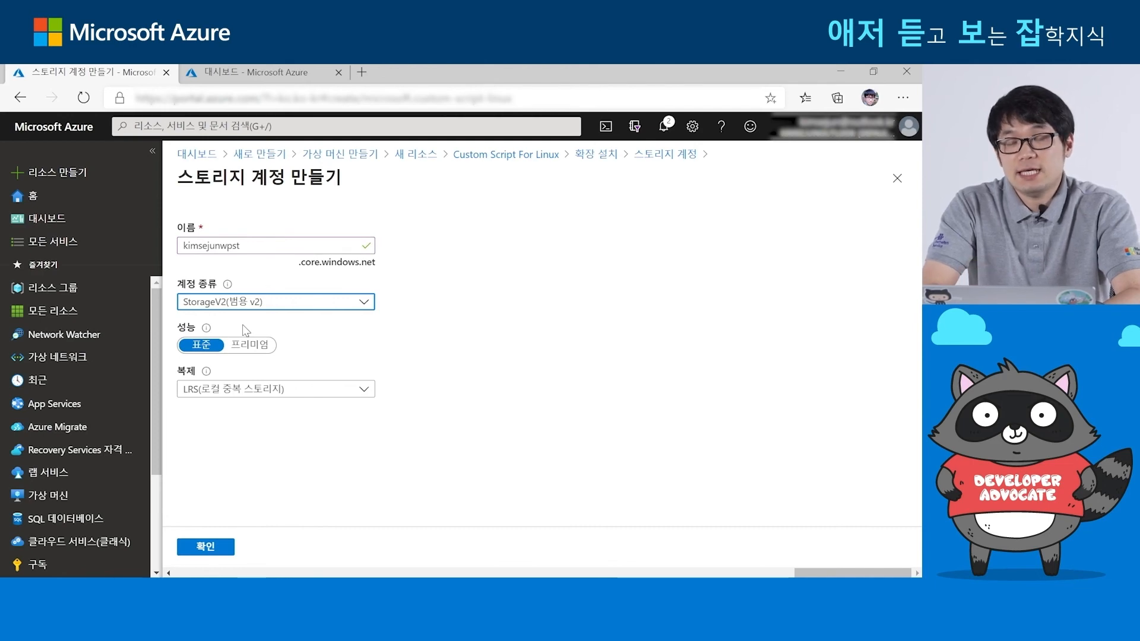
click(230, 389)
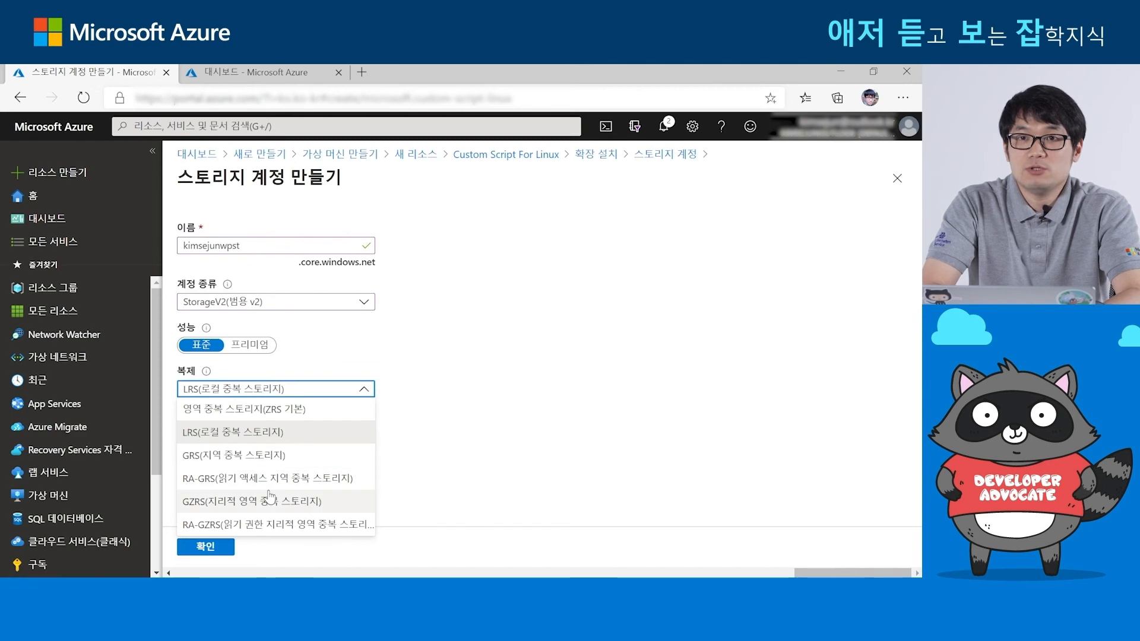
click(293, 432)
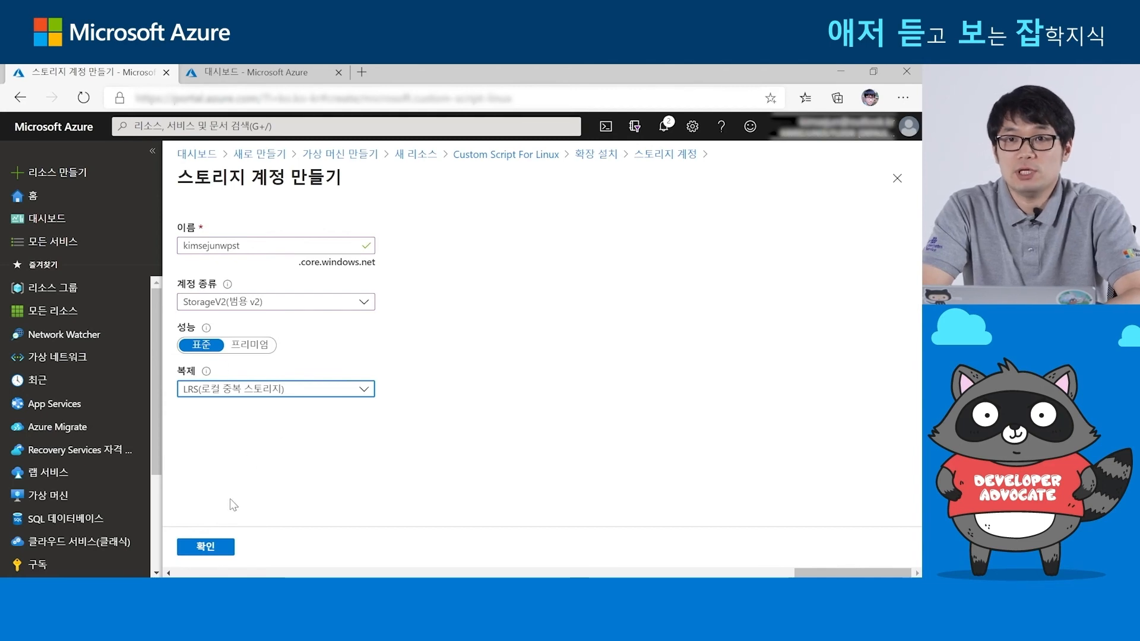
click(198, 551)
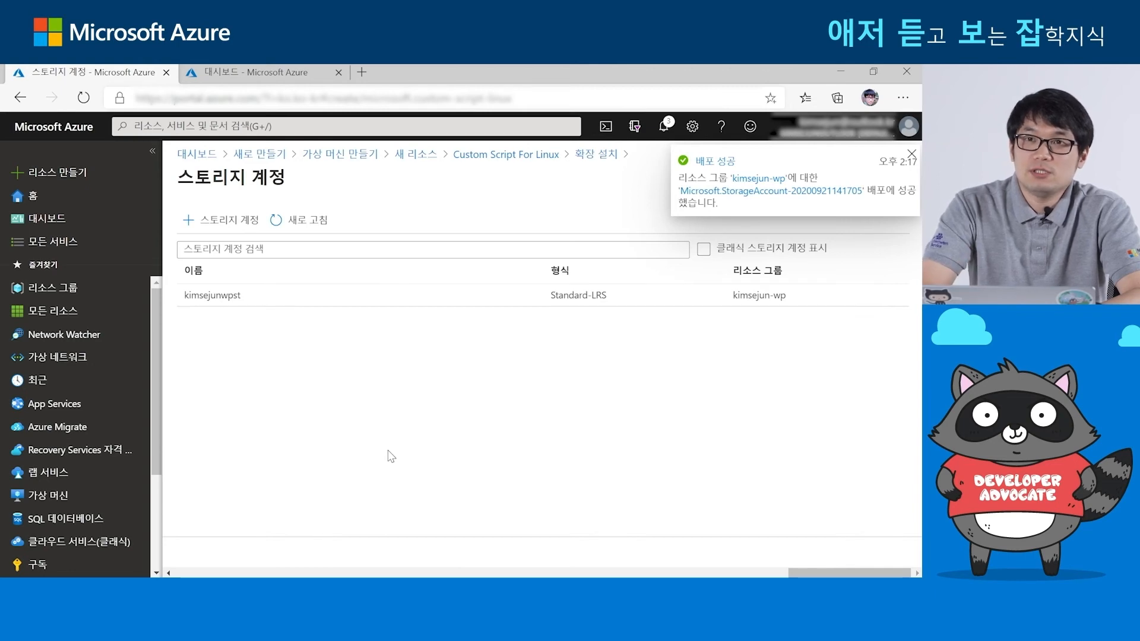
Create a container named script with Blob anonymous read access in the new storage account and open it
click(227, 301)
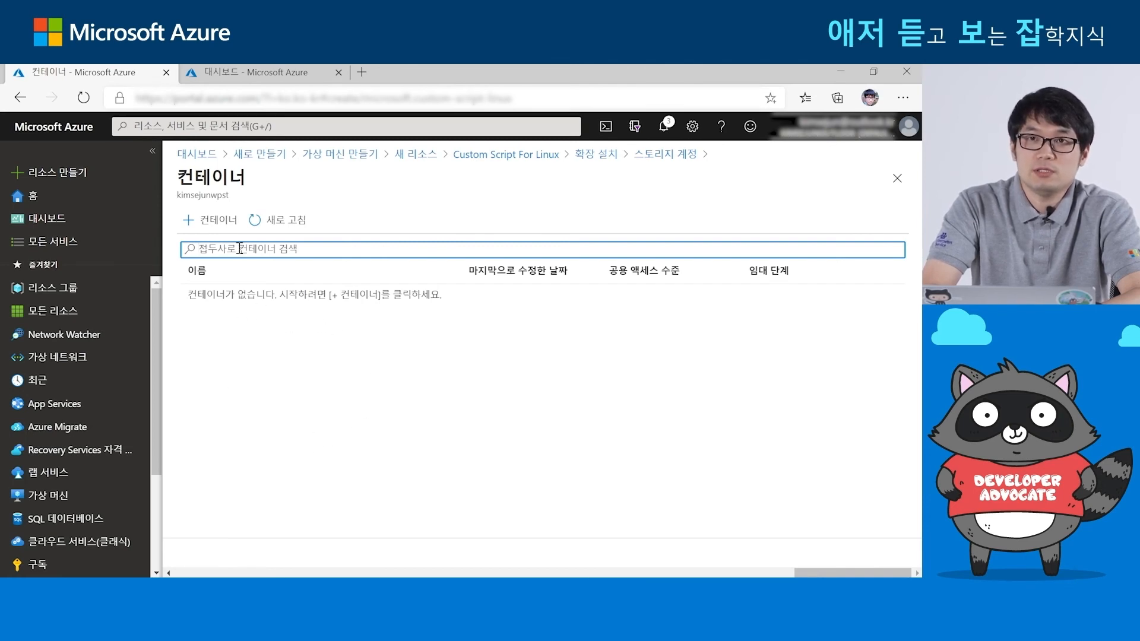
click(191, 221)
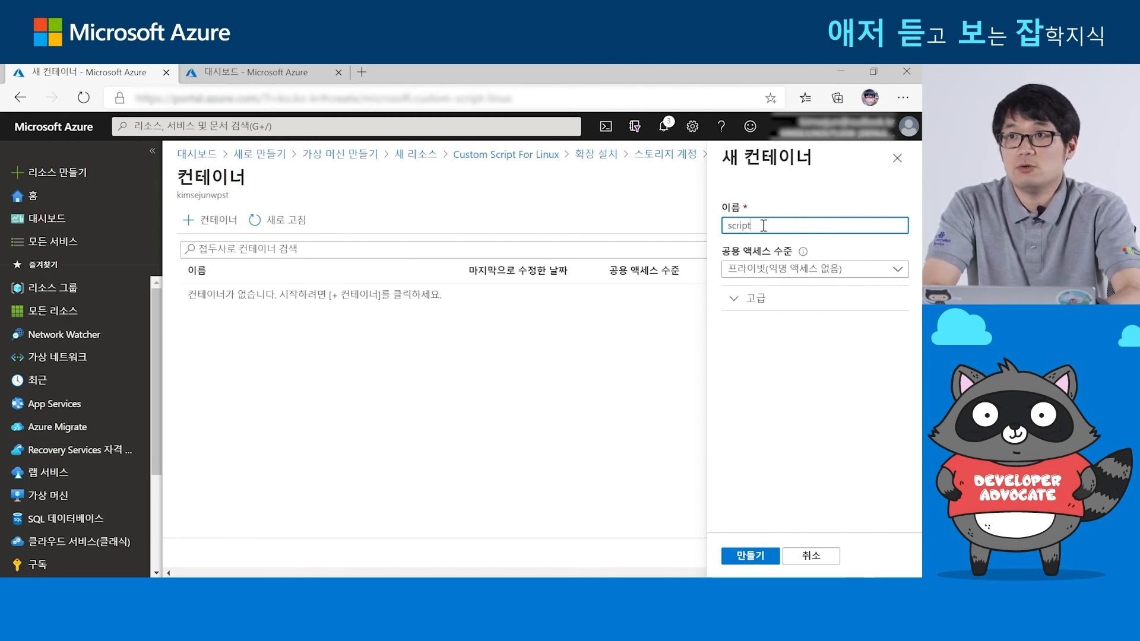
click(787, 274)
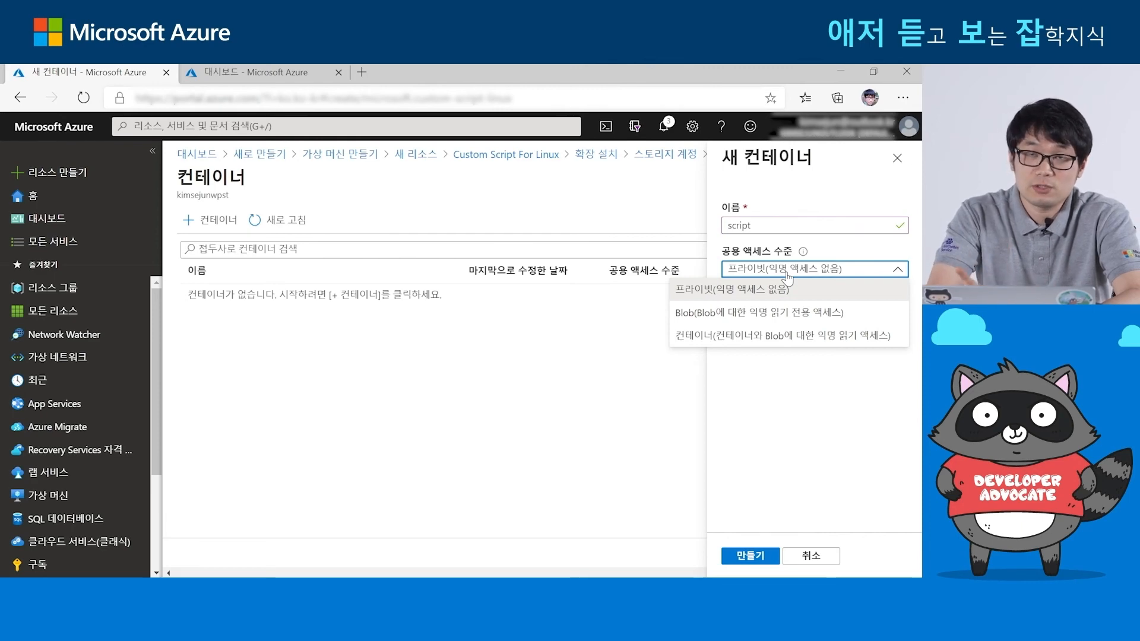
click(807, 313)
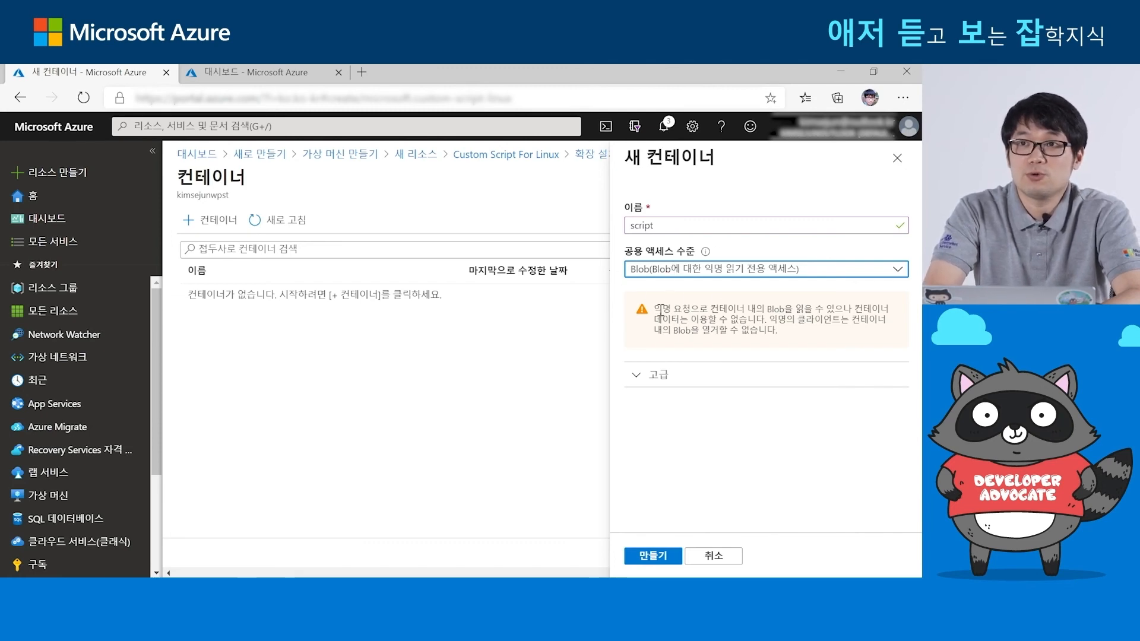
click(655, 558)
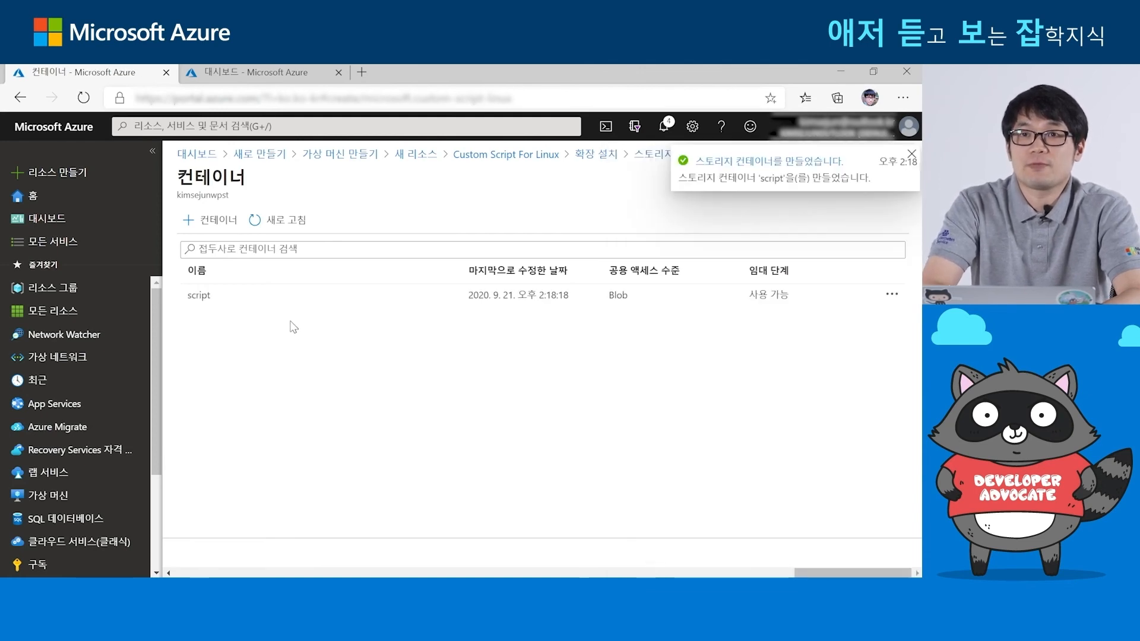
click(268, 299)
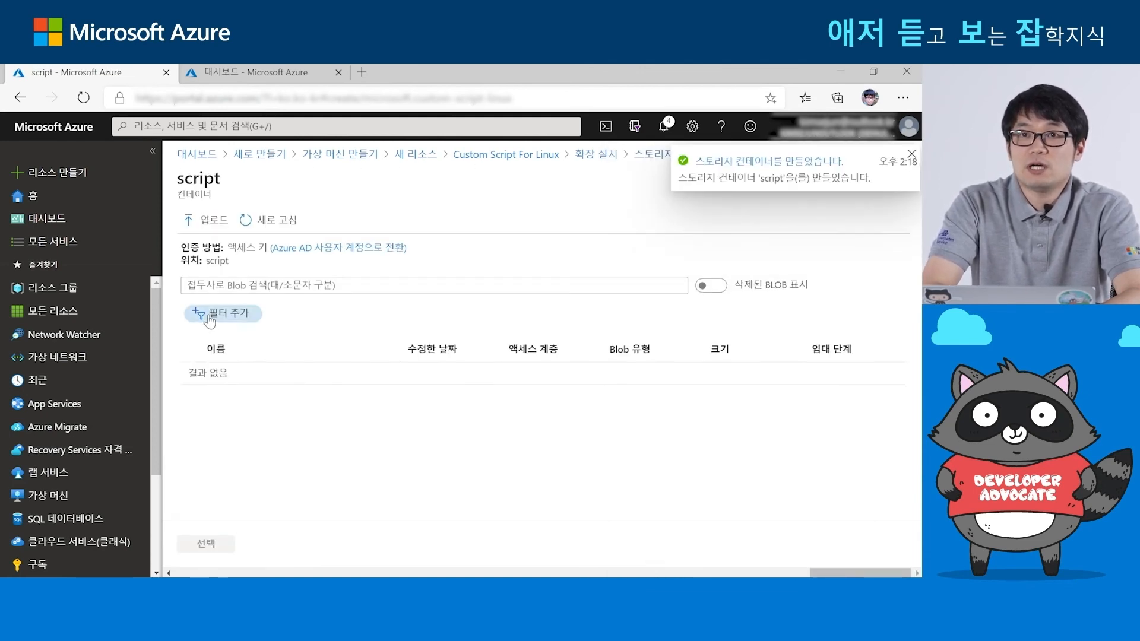
Upload the local file script.sh to the script container
click(205, 221)
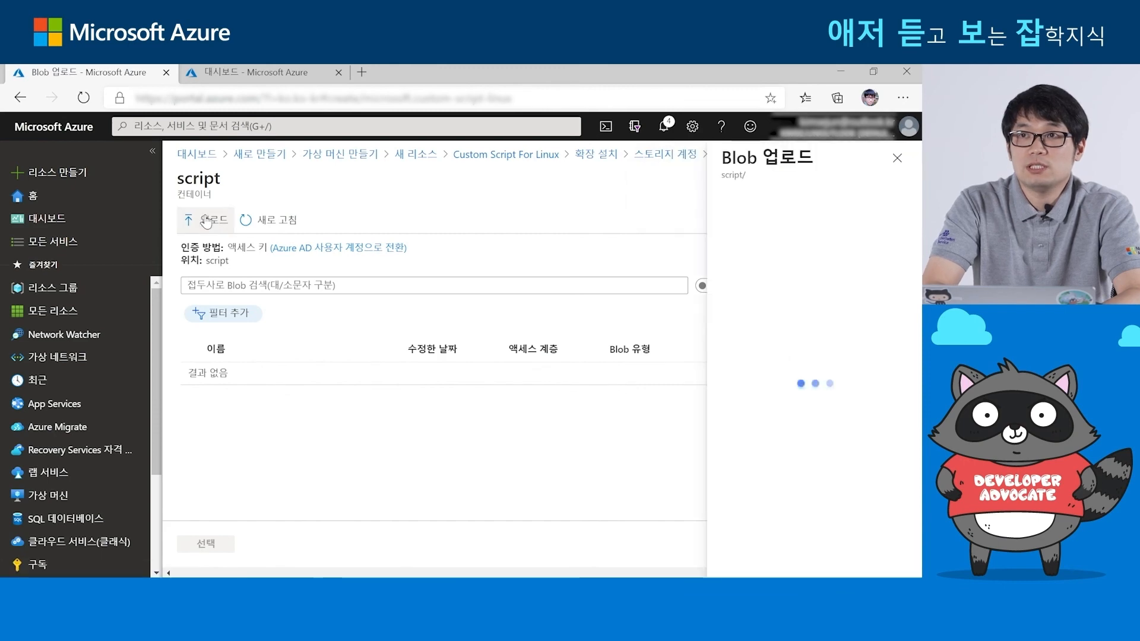
click(901, 218)
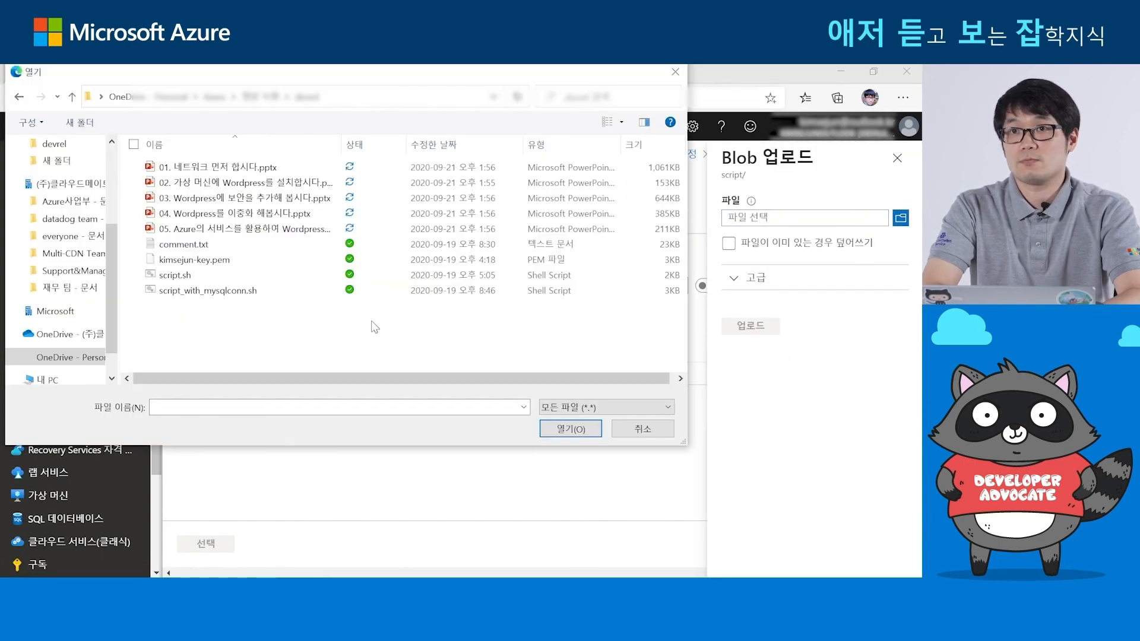
double_click(321, 276)
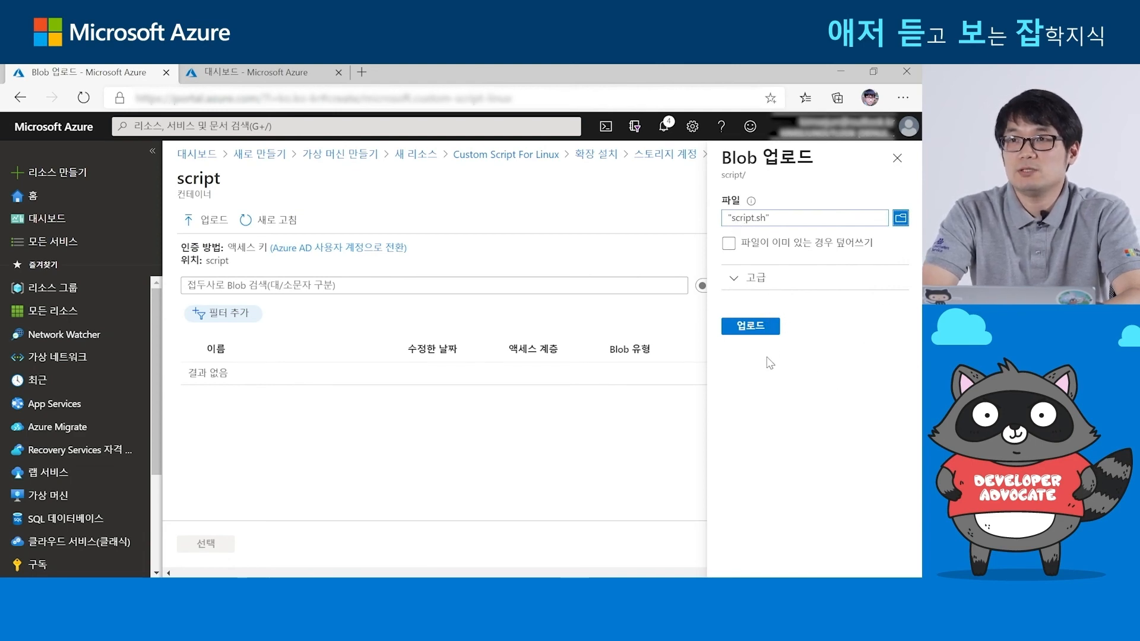
click(742, 328)
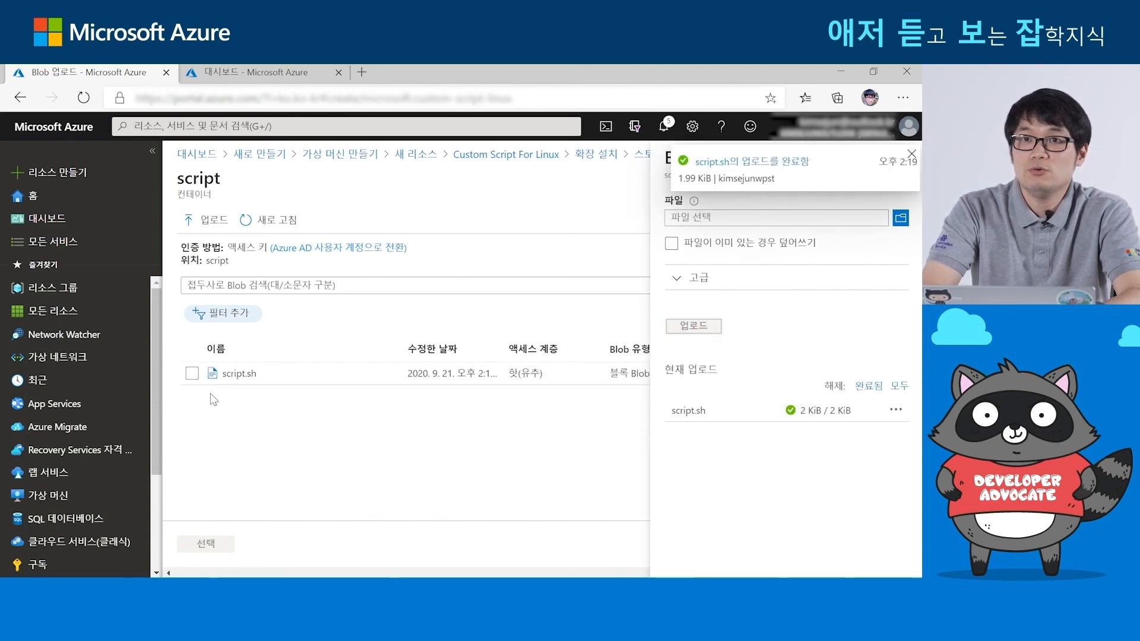
Select script.sh as the extension's script file and confirm the extension with the command sh script.sh
click(191, 374)
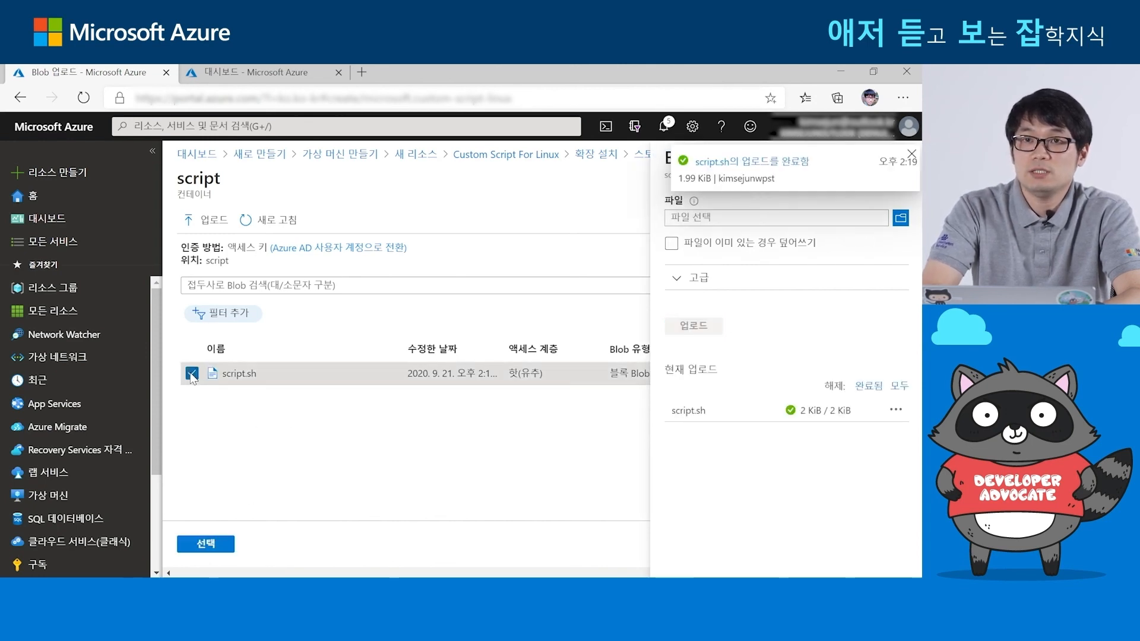
click(208, 545)
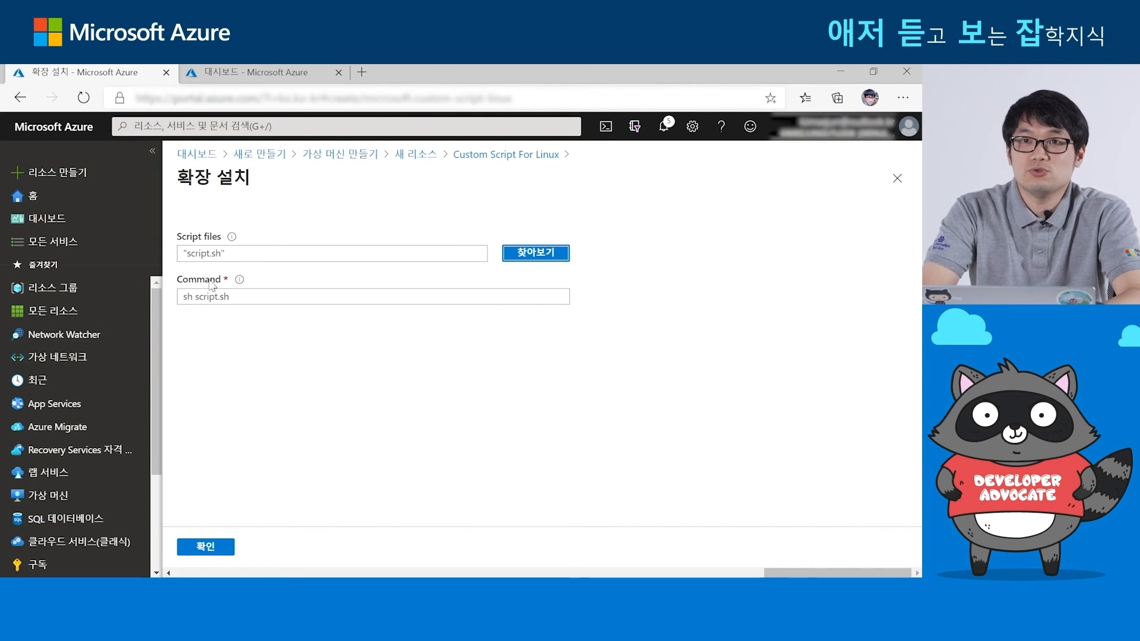
drag(187, 253, 223, 254)
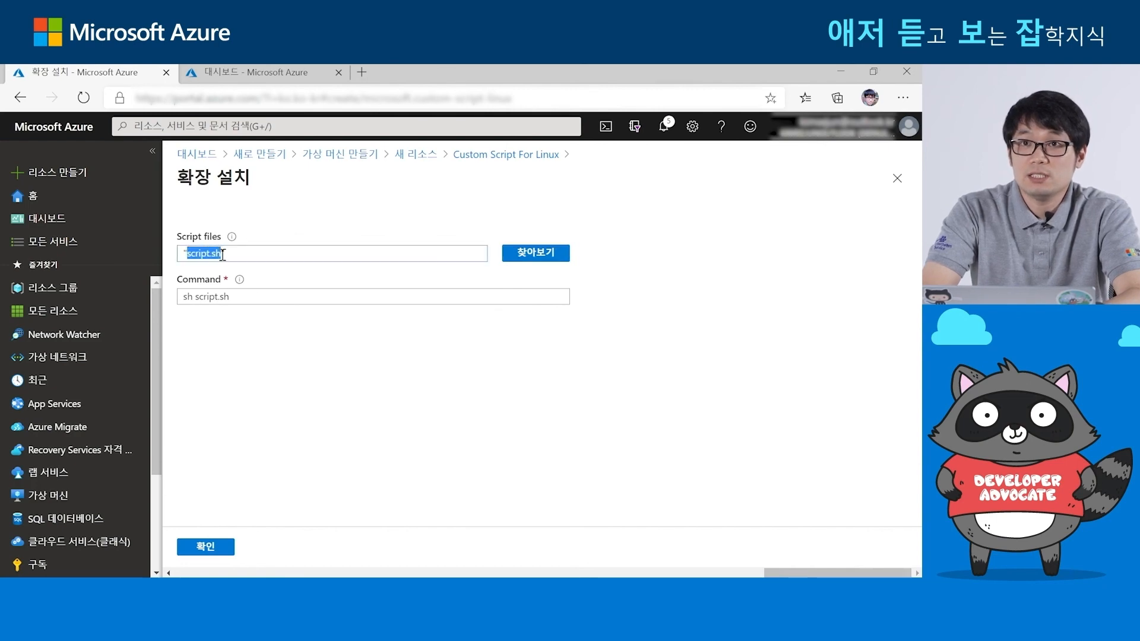
drag(242, 293, 201, 298)
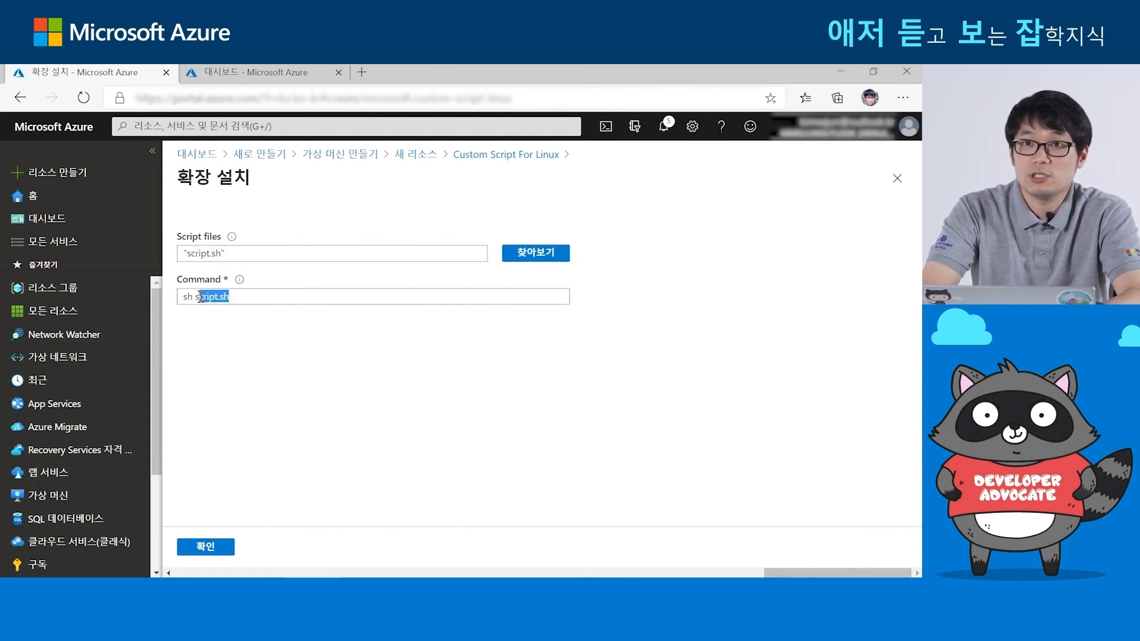
click(257, 435)
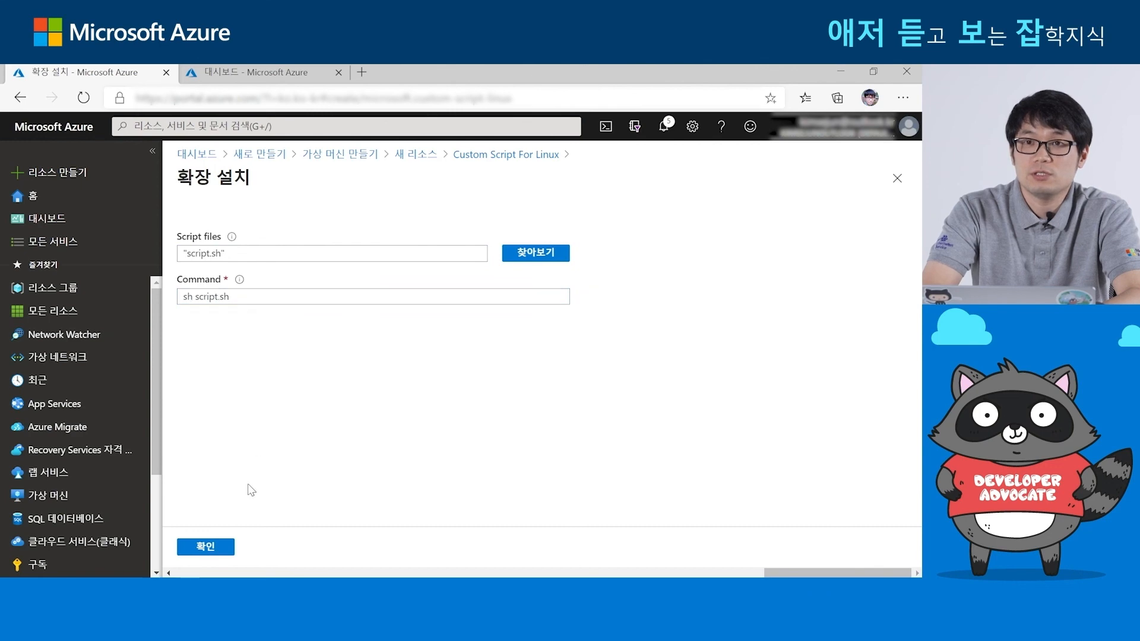
click(196, 548)
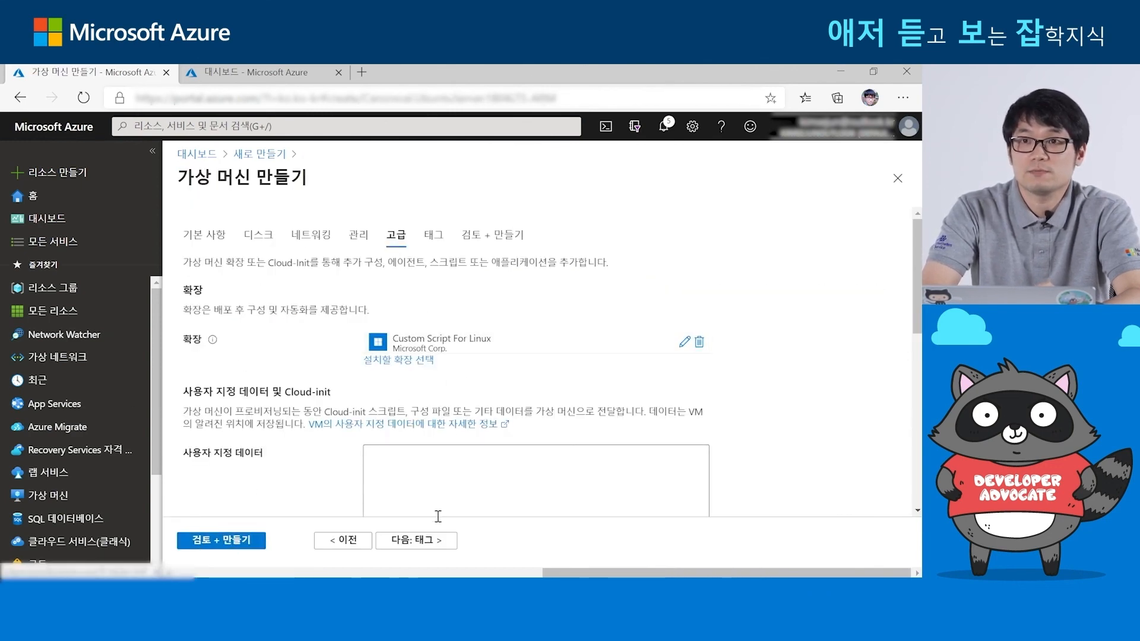
Add the tags env with value test and org with value microsoft to the virtual machine's resources
click(432, 542)
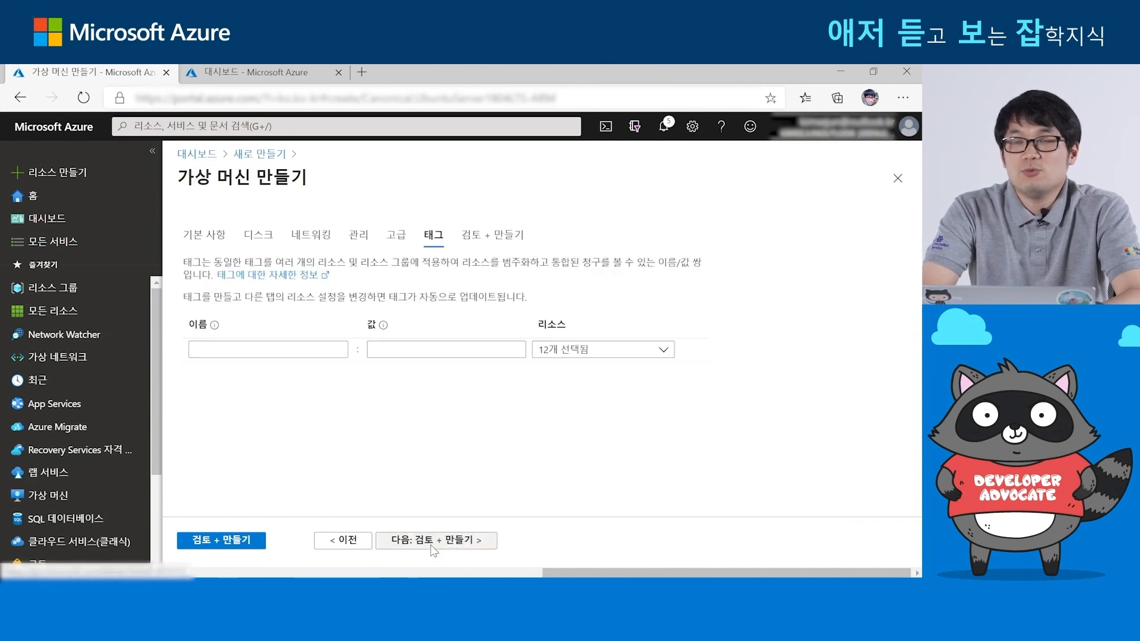
click(277, 348)
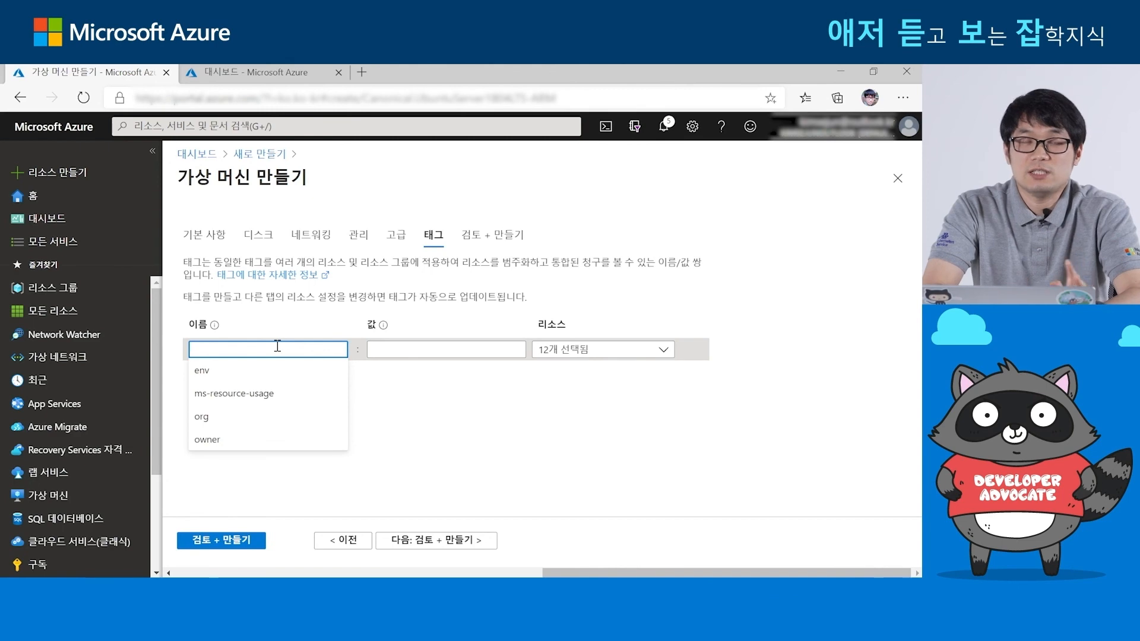
click(203, 369)
click(409, 349)
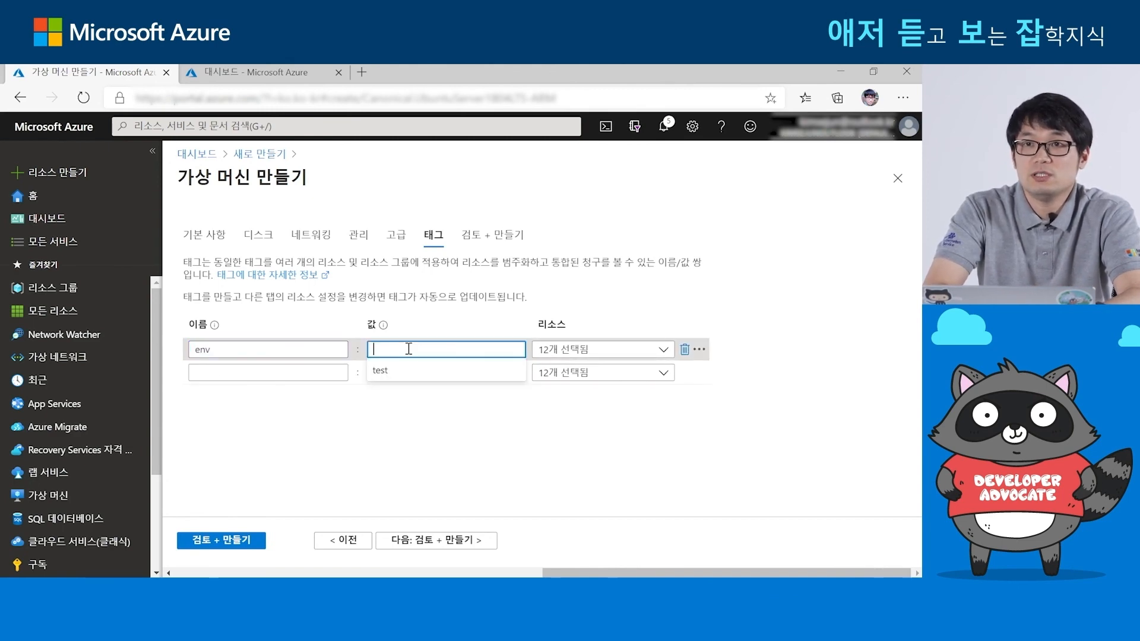
click(383, 373)
click(276, 372)
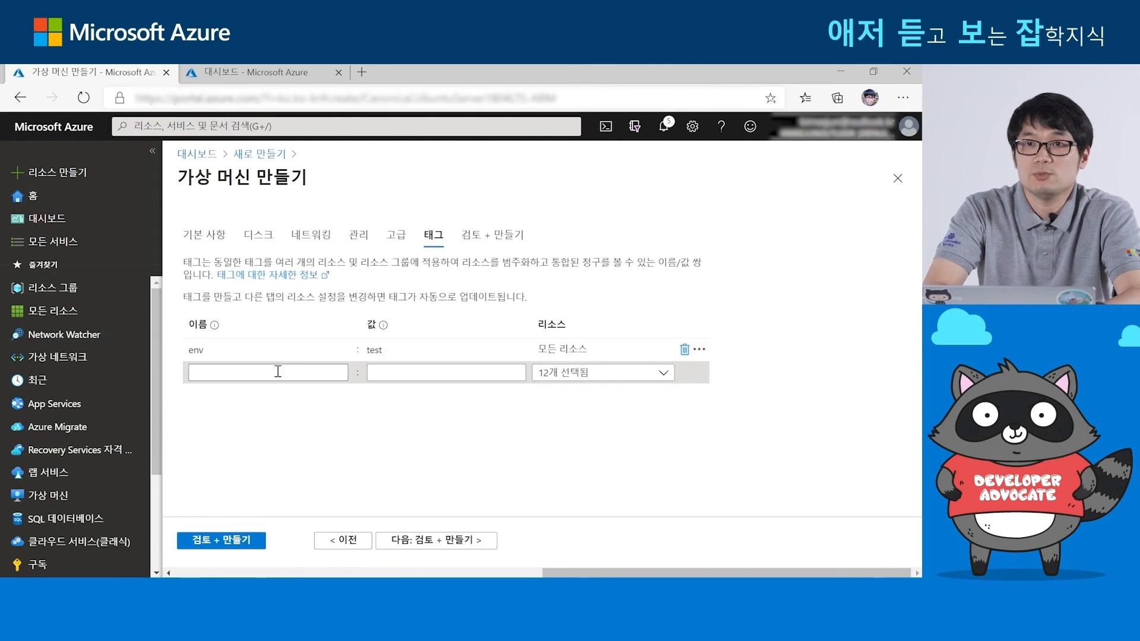
click(216, 441)
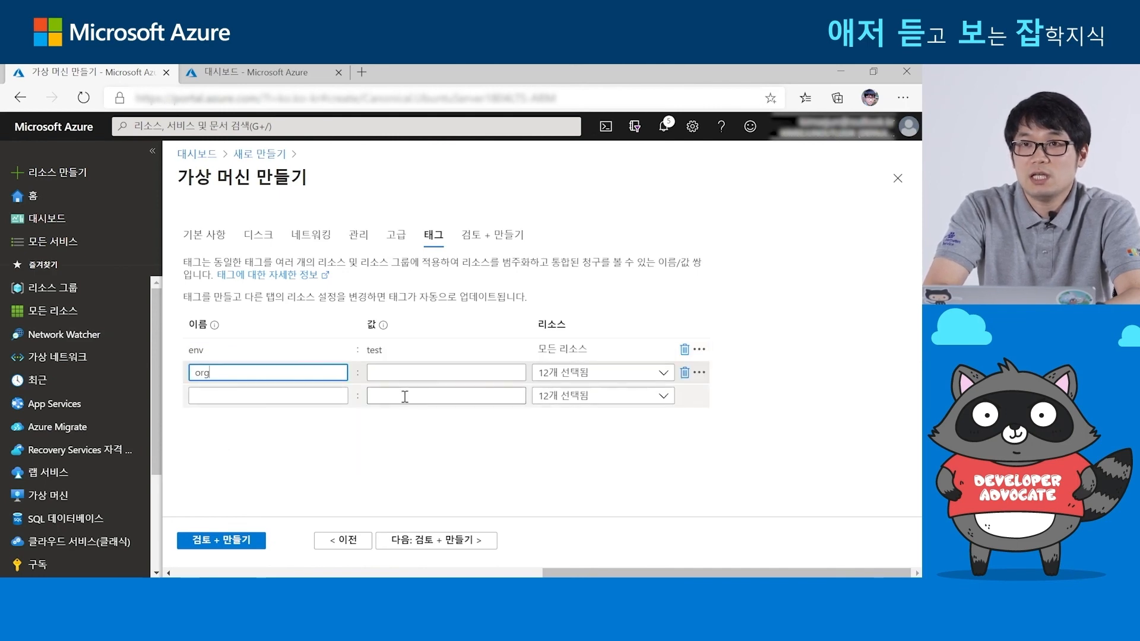
click(395, 373)
click(392, 394)
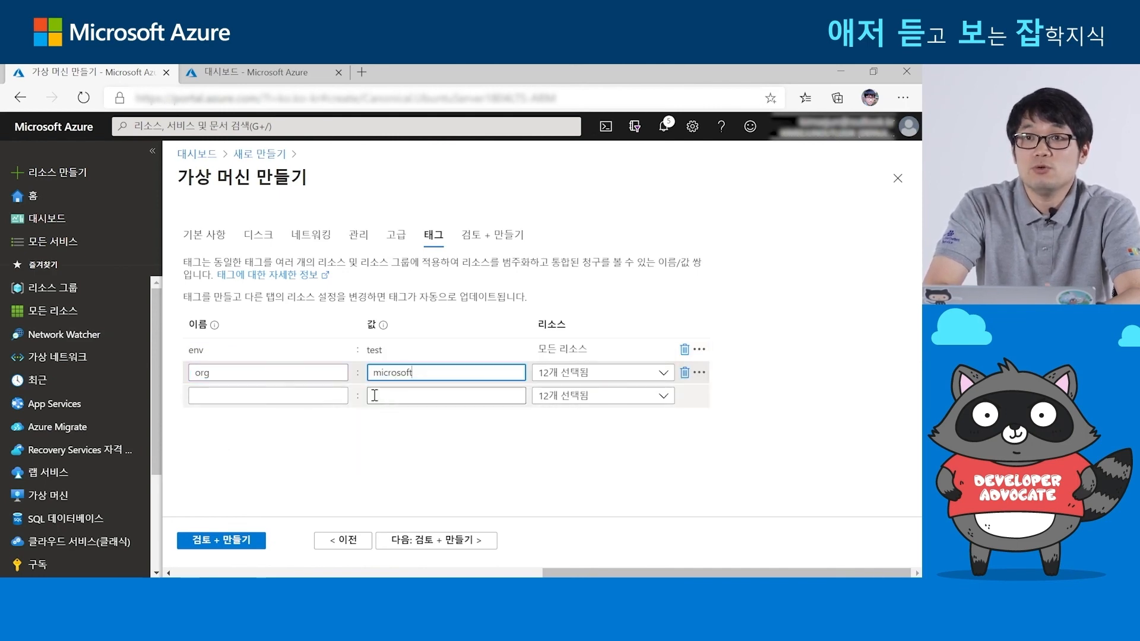
Add an owner tag with the owner's name as its value and check which resource types it covers
click(276, 390)
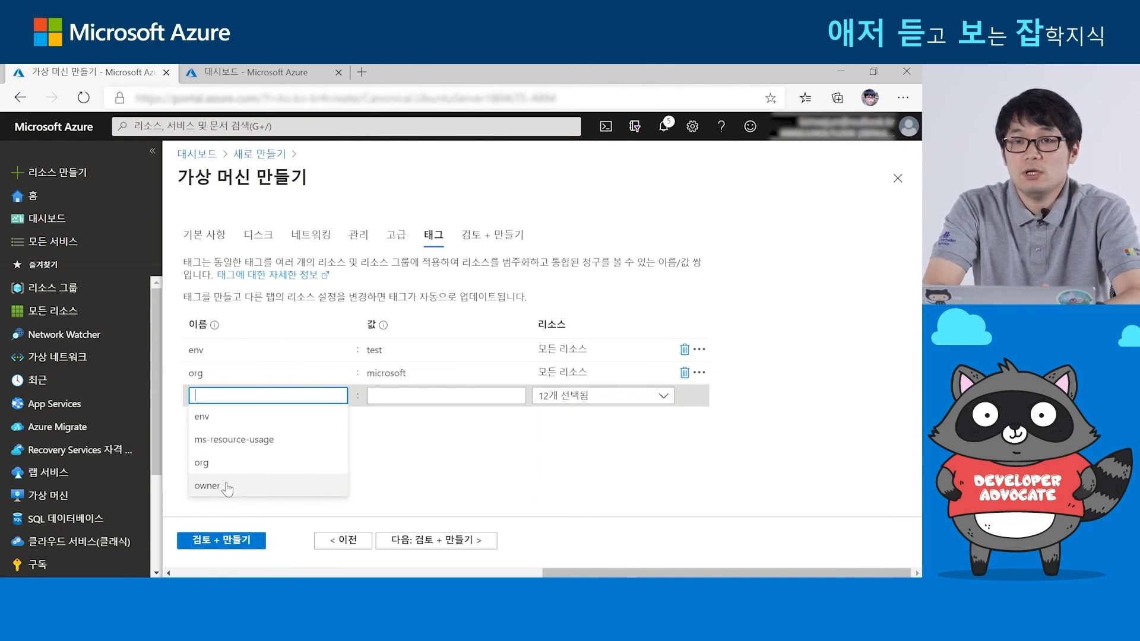
click(205, 485)
click(396, 397)
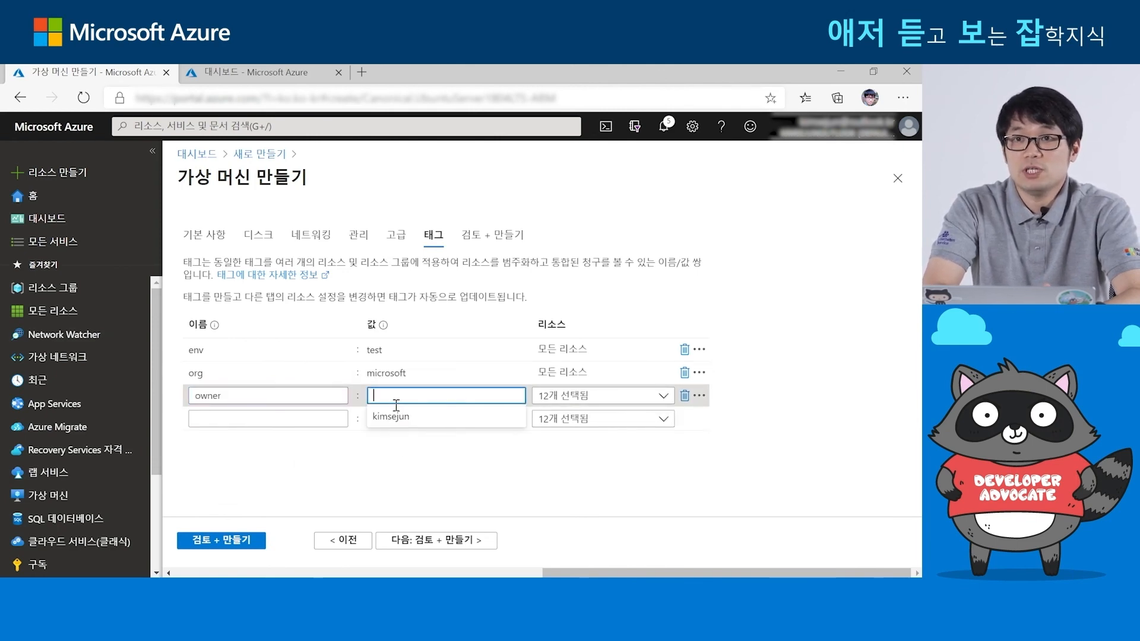
click(395, 426)
click(393, 460)
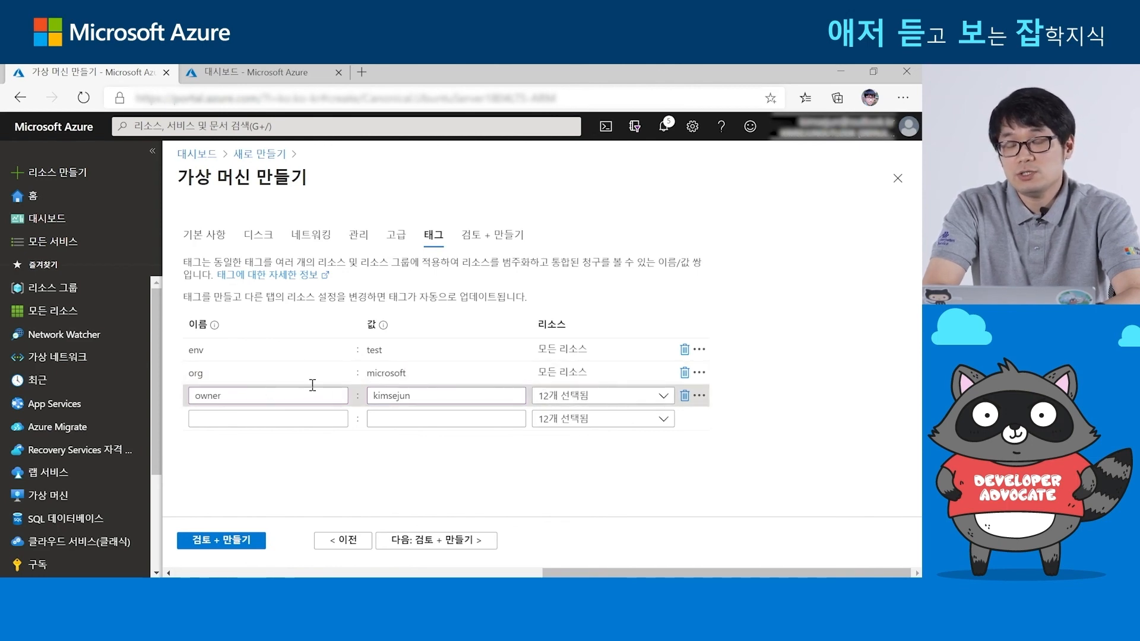
click(665, 397)
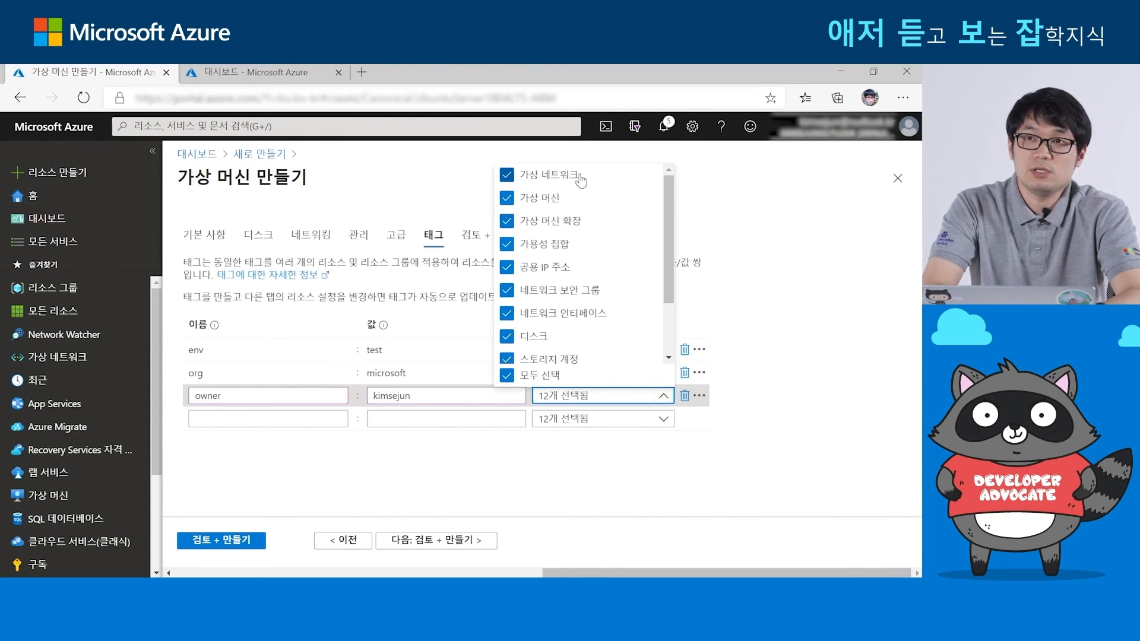
scroll(583, 295, down, 2)
scroll(584, 295, up, 2)
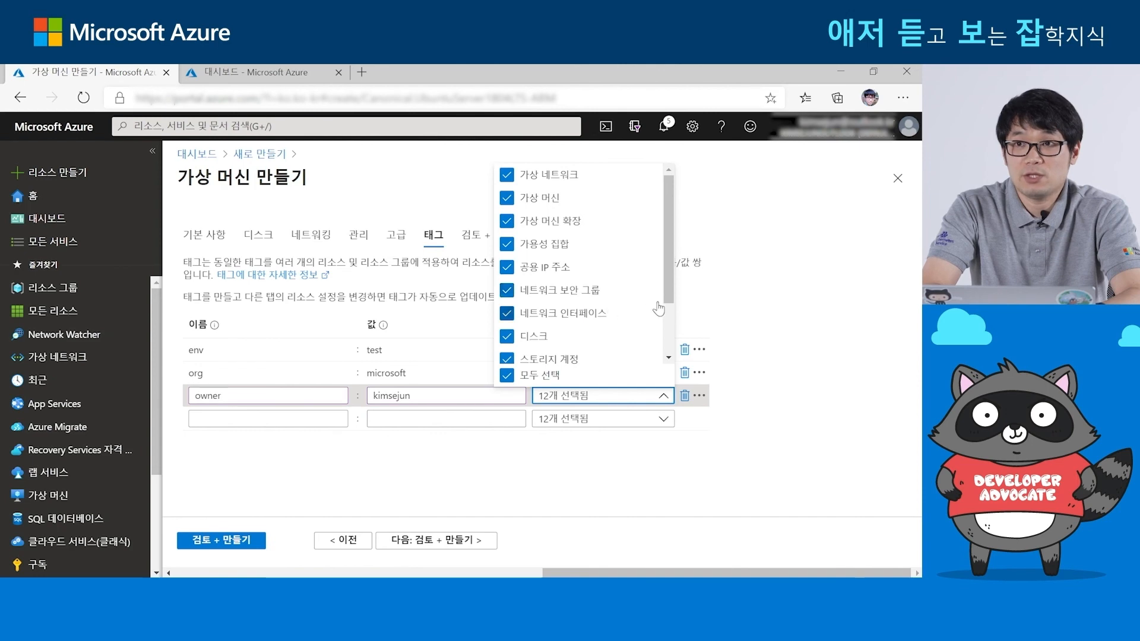
click(537, 474)
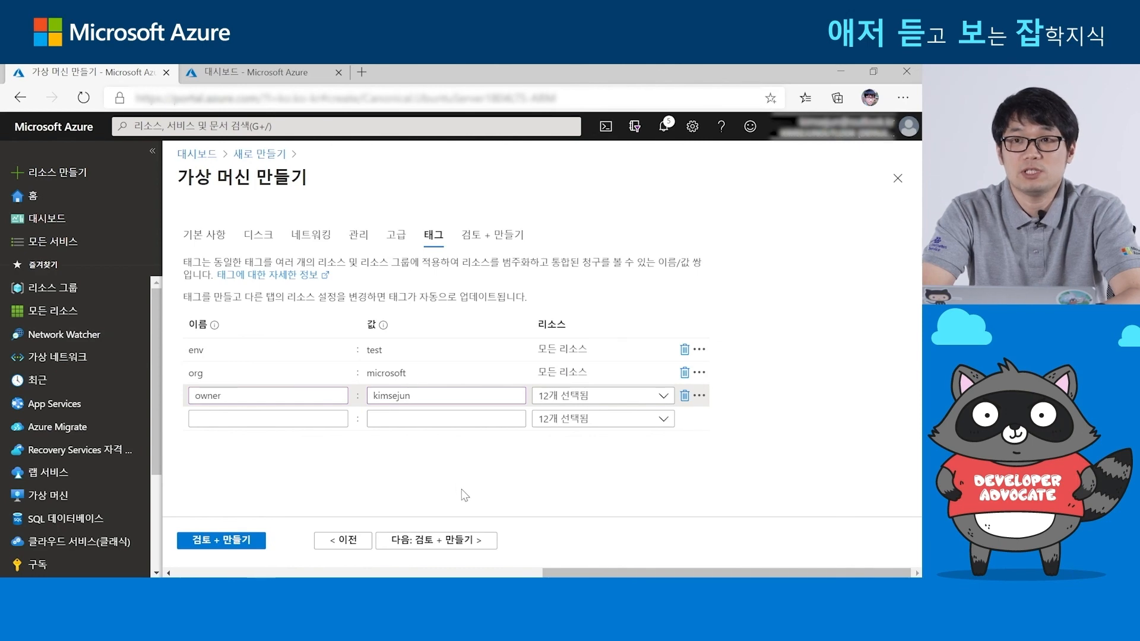
Validate the virtual machine configuration and review its summary from the basic settings through networking and management to the tags
click(426, 543)
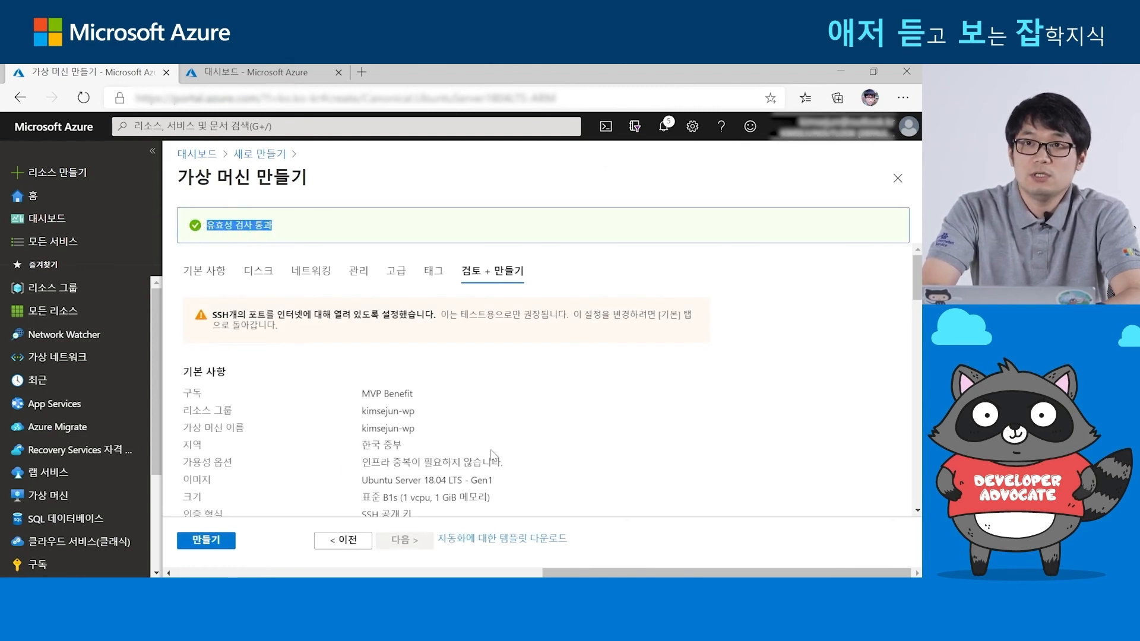
scroll(501, 461, down, 2)
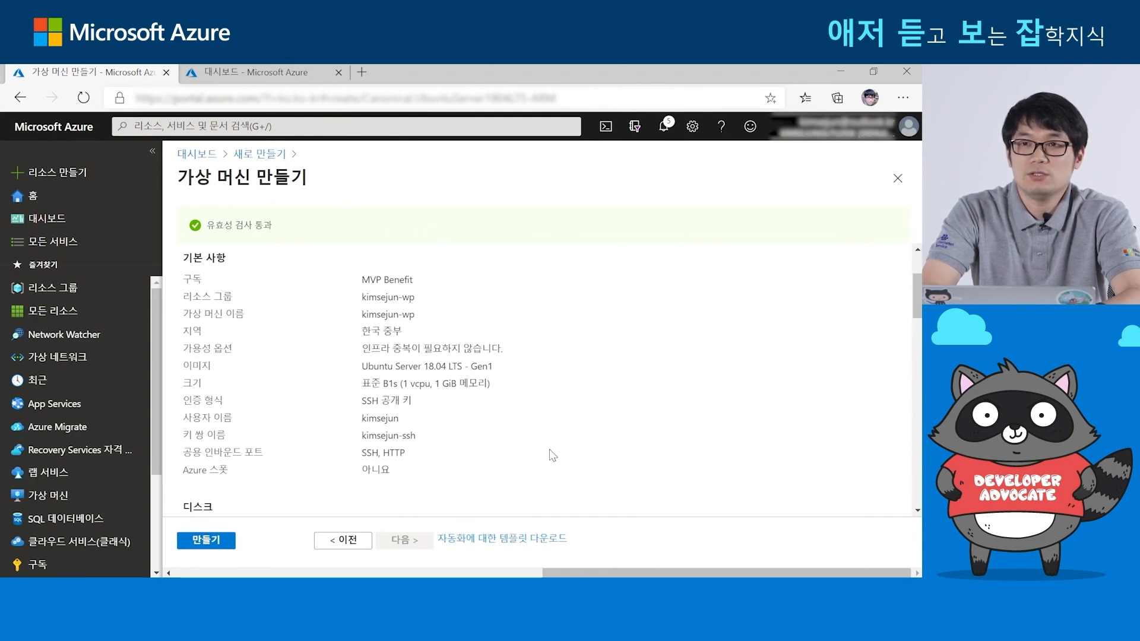
scroll(552, 456, down, 3)
scroll(552, 456, down, 2)
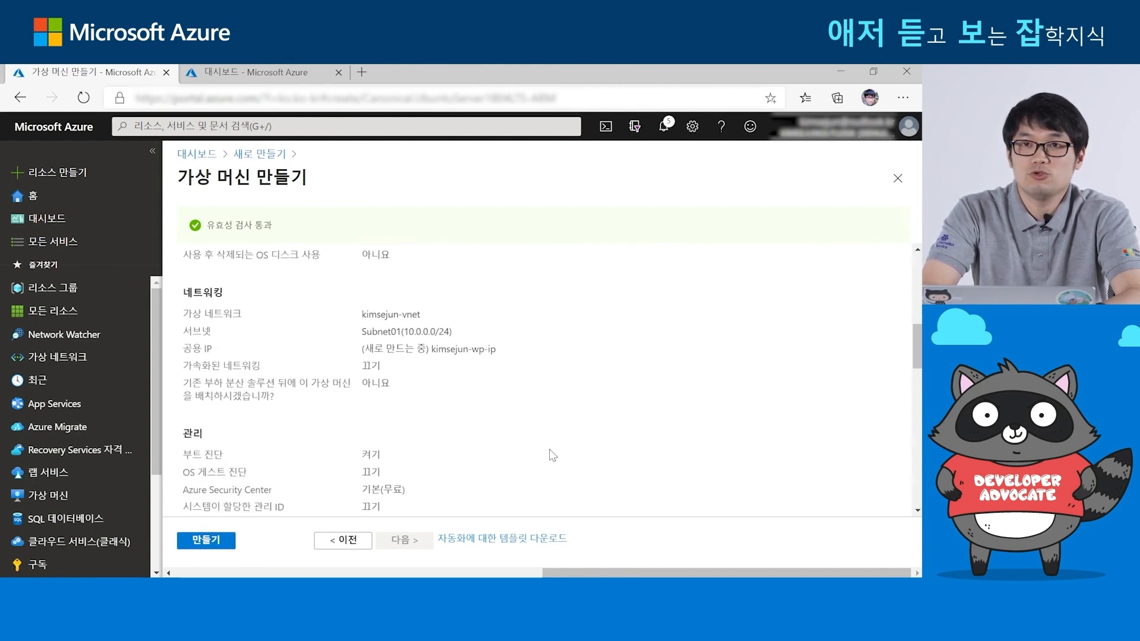
scroll(552, 456, down, 7)
scroll(552, 456, down, 8)
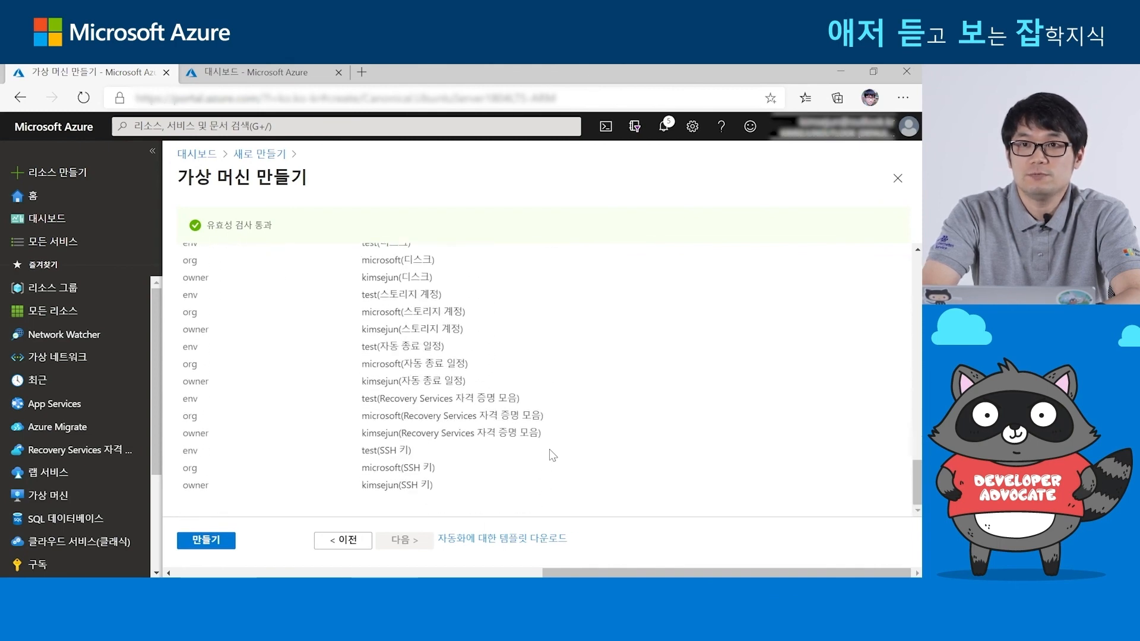
scroll(552, 455, up, 15)
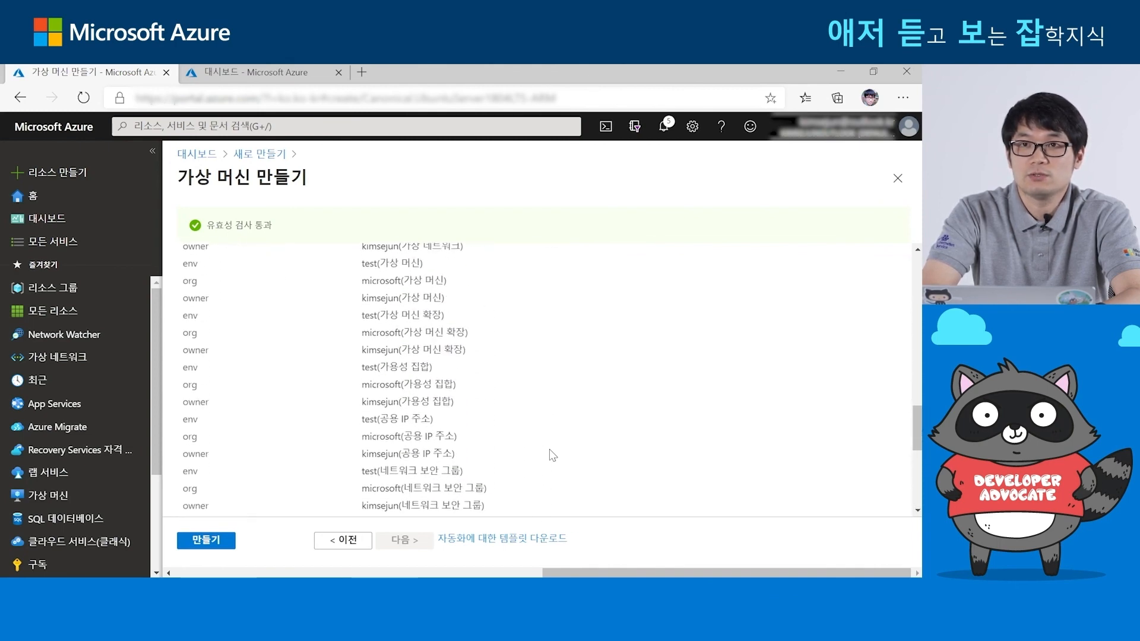
scroll(553, 455, up, 6)
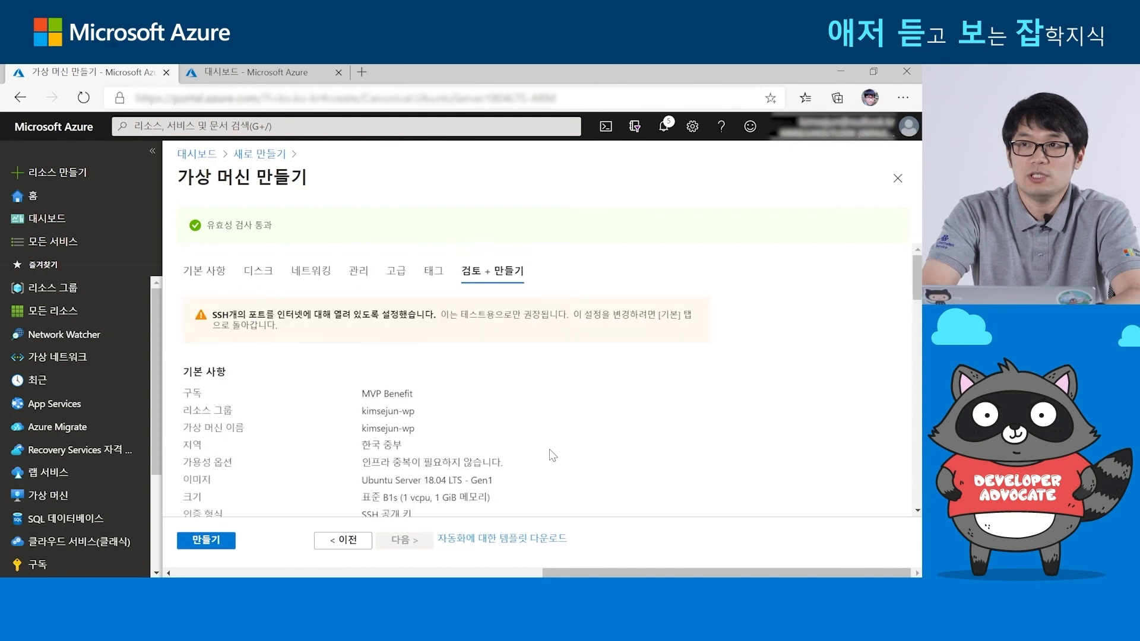
Create the virtual machine, download the new SSH key pair's private key, and check the deployment's progress in the notifications
click(209, 542)
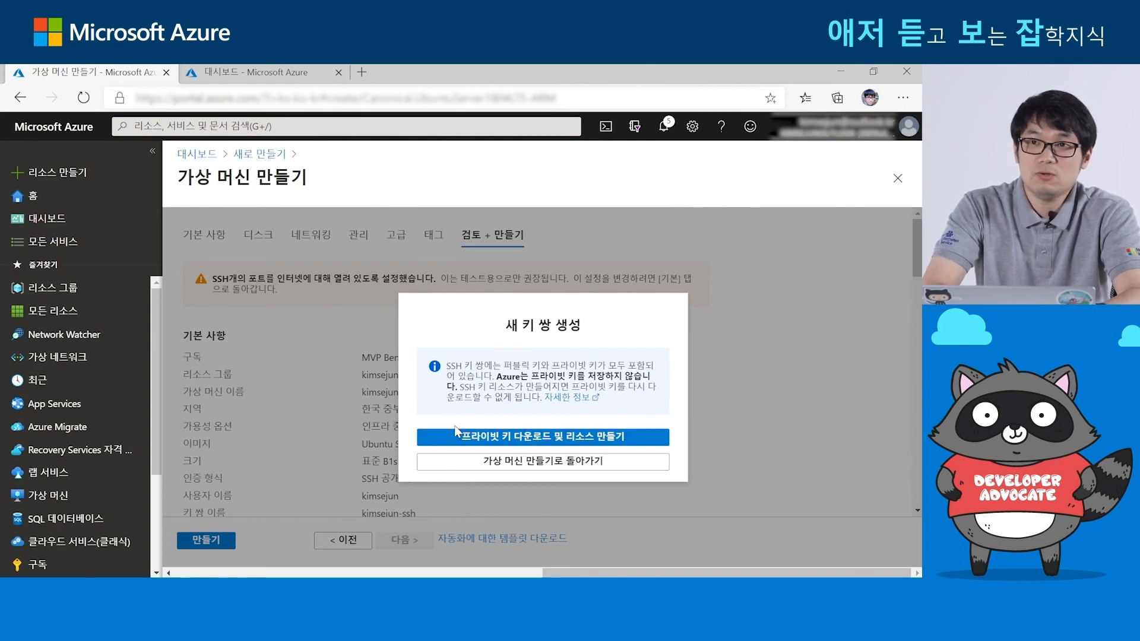
click(558, 442)
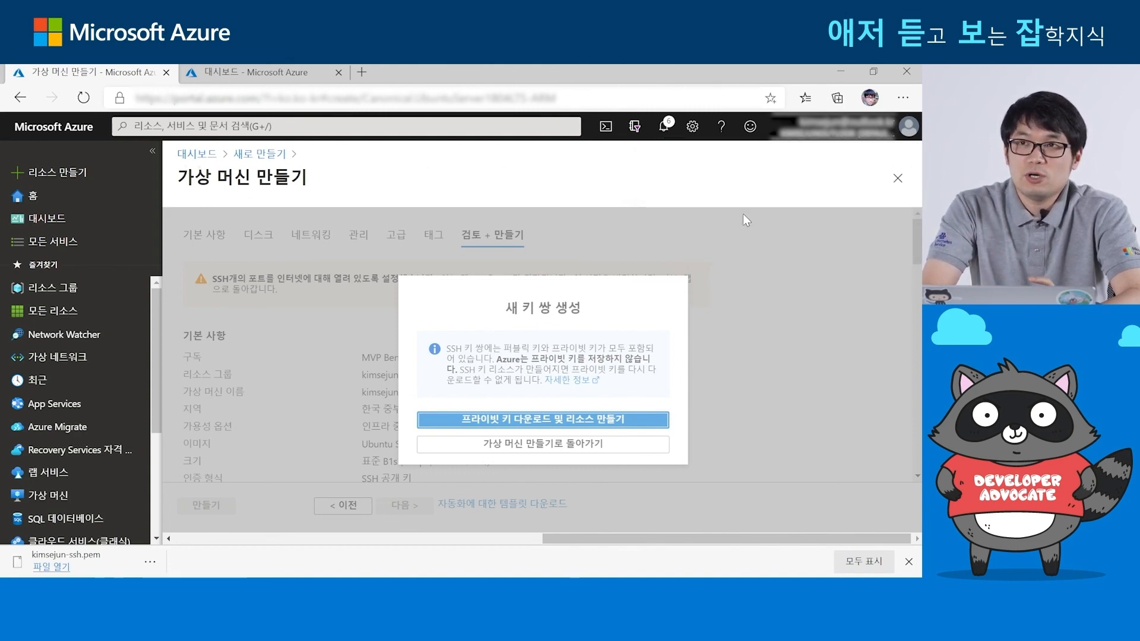
click(664, 125)
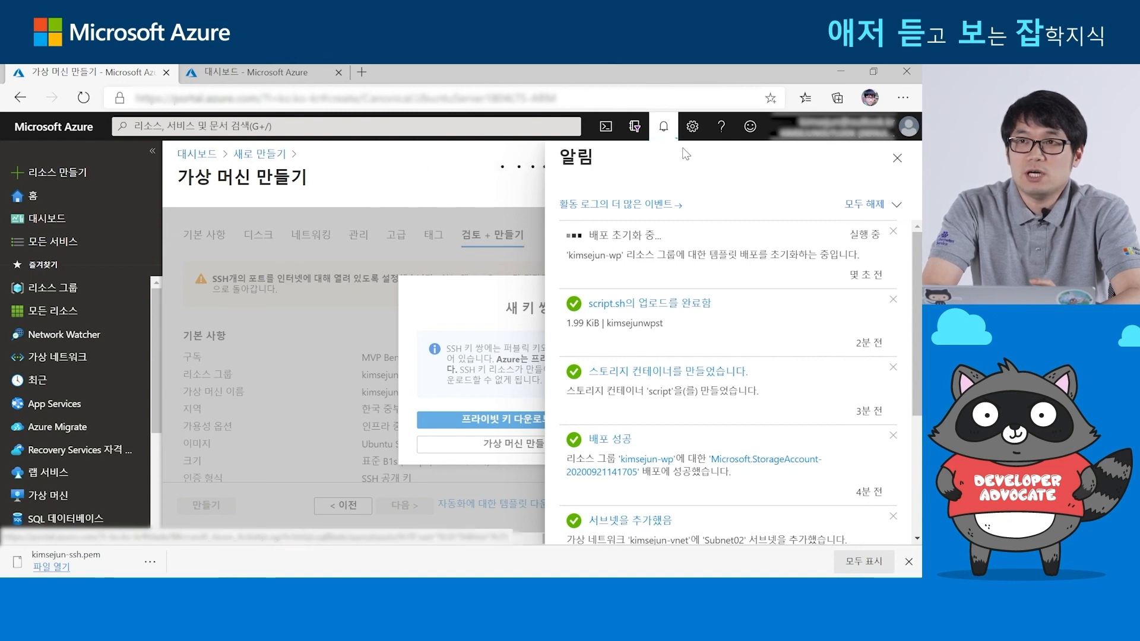
click(663, 127)
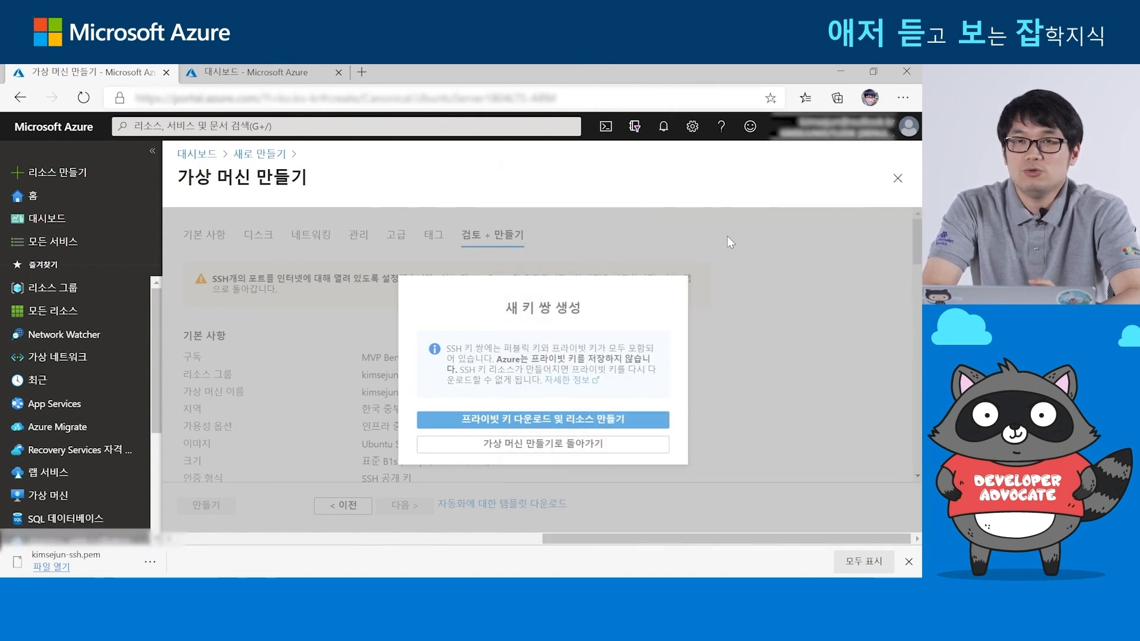